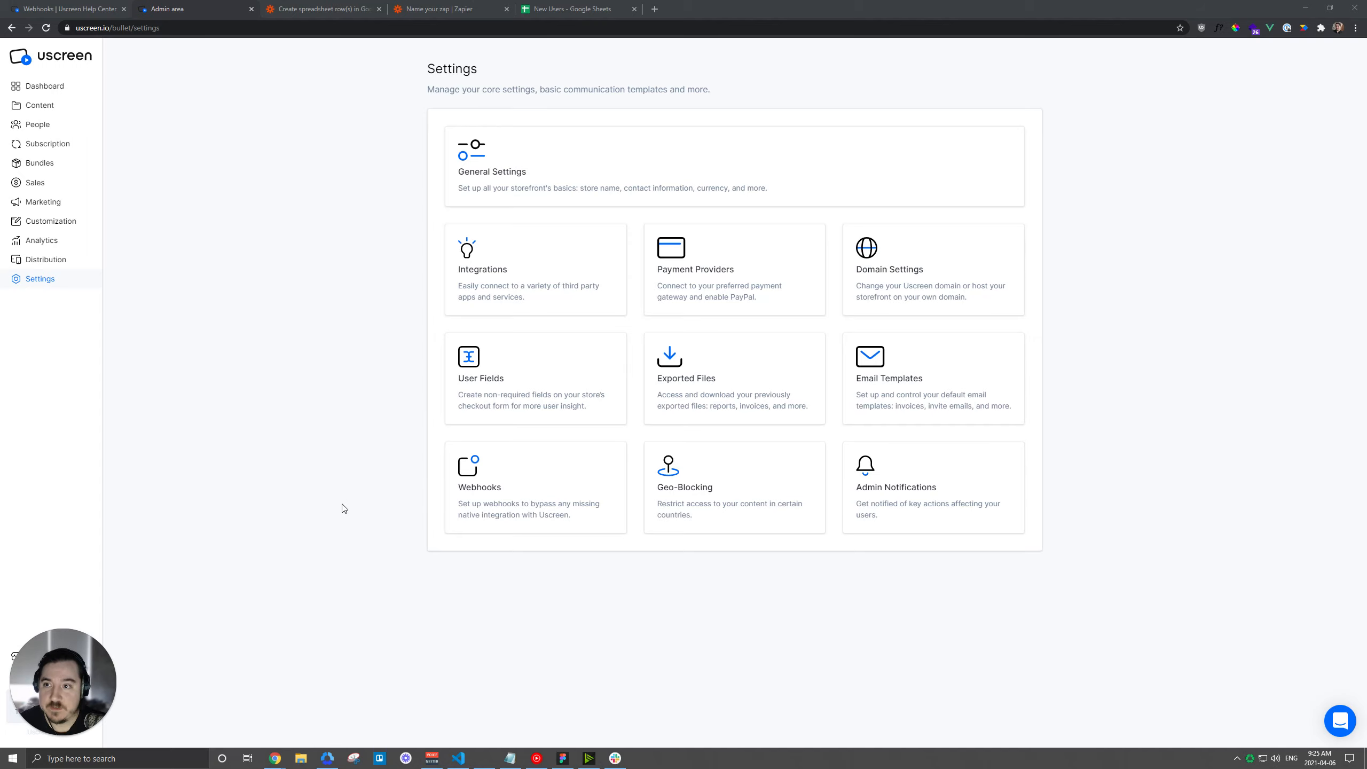
# Open Uscreen's Webhooks settings and start a new webhook form.
pyautogui.click(516, 483)
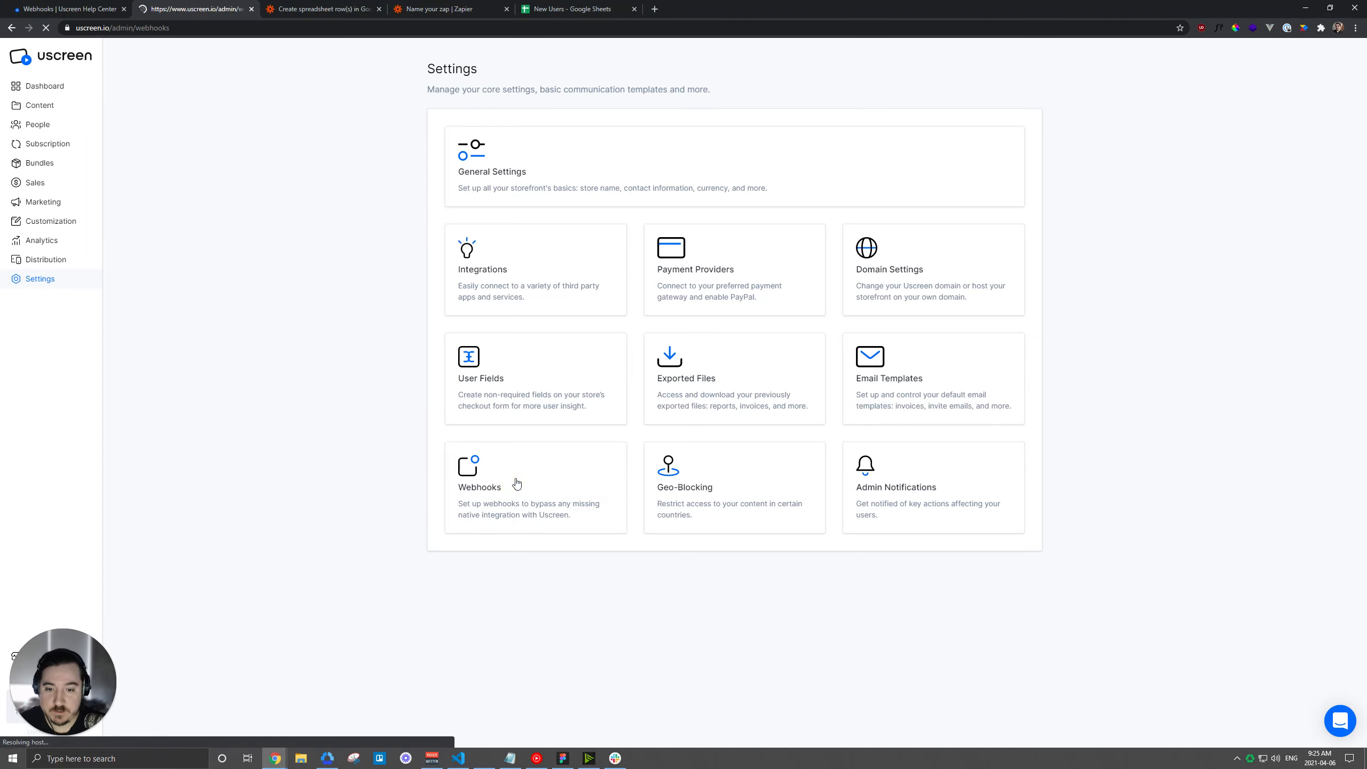
pyautogui.click(999, 108)
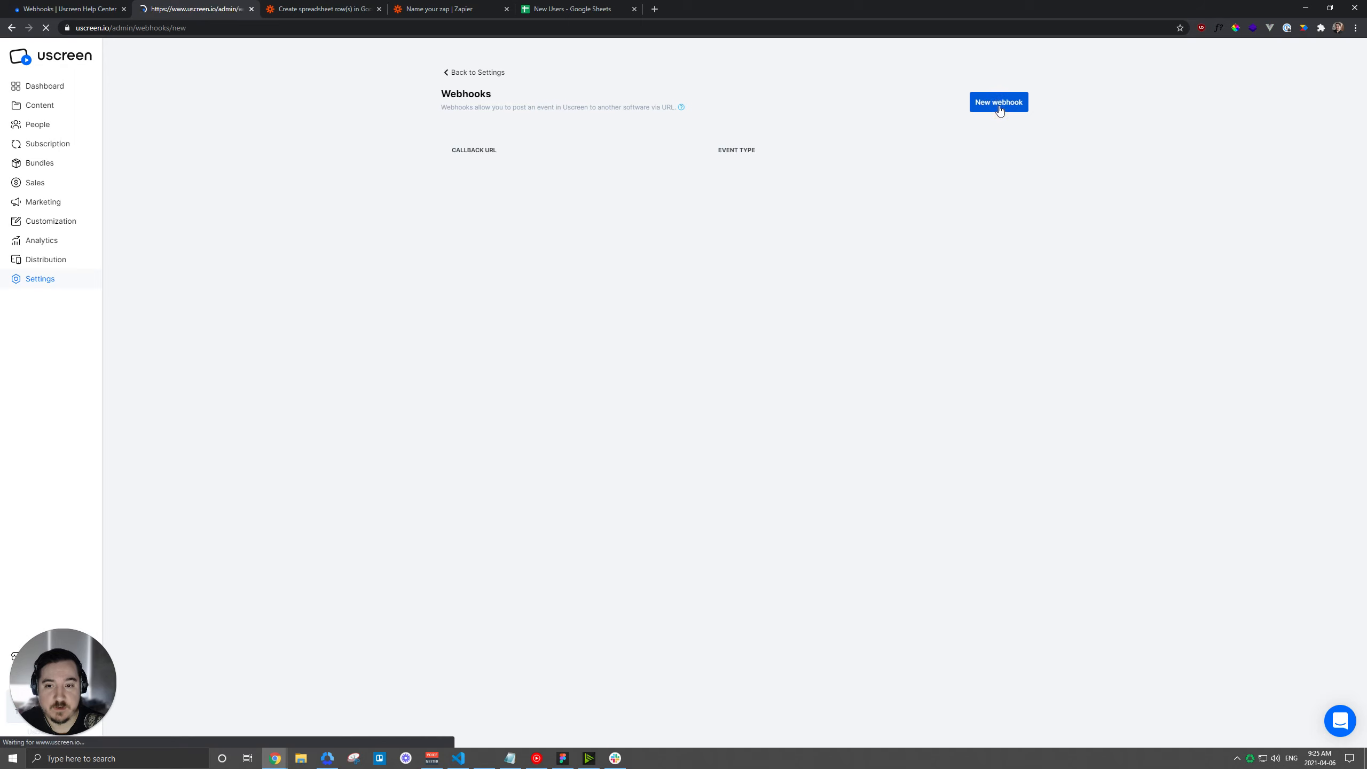
pyautogui.click(487, 167)
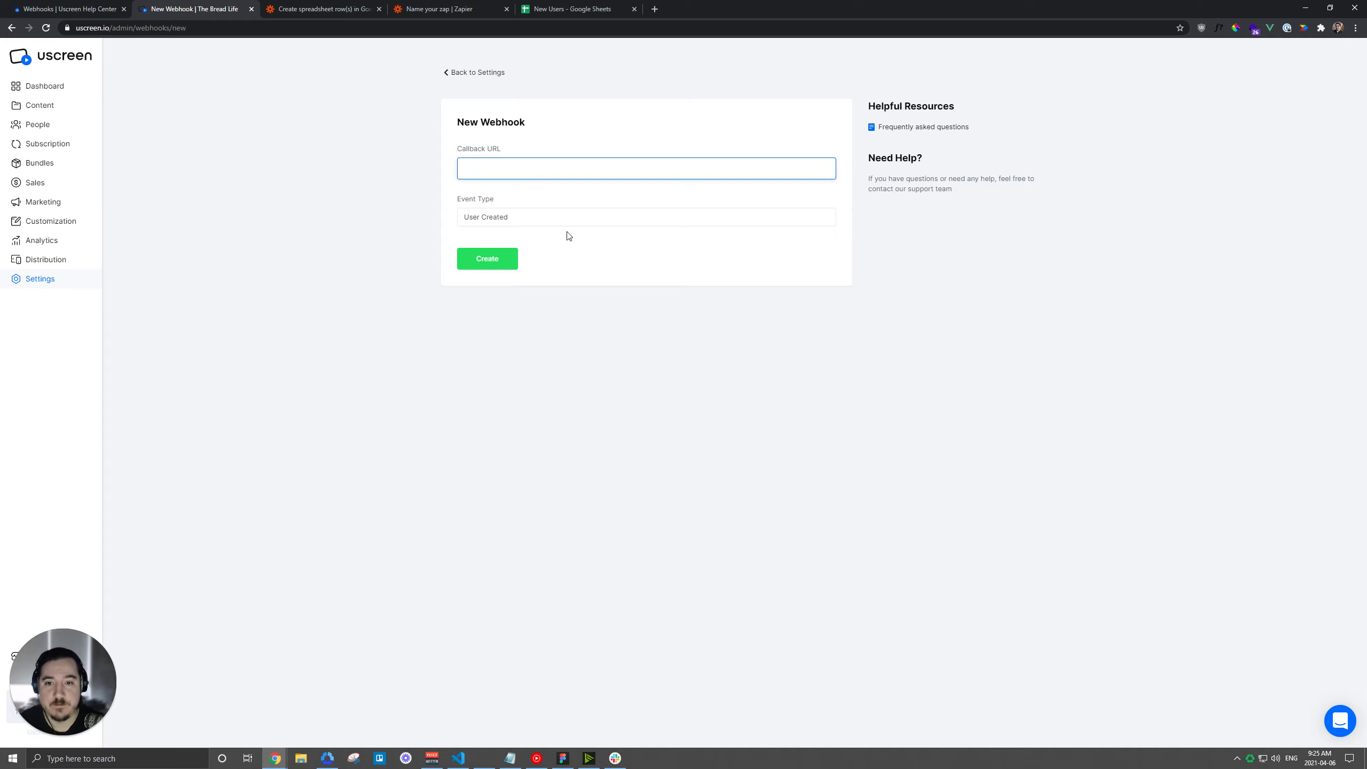
# Review the webhook event types, keep User Created, then switch to the Webhooks help article.
pyautogui.click(531, 217)
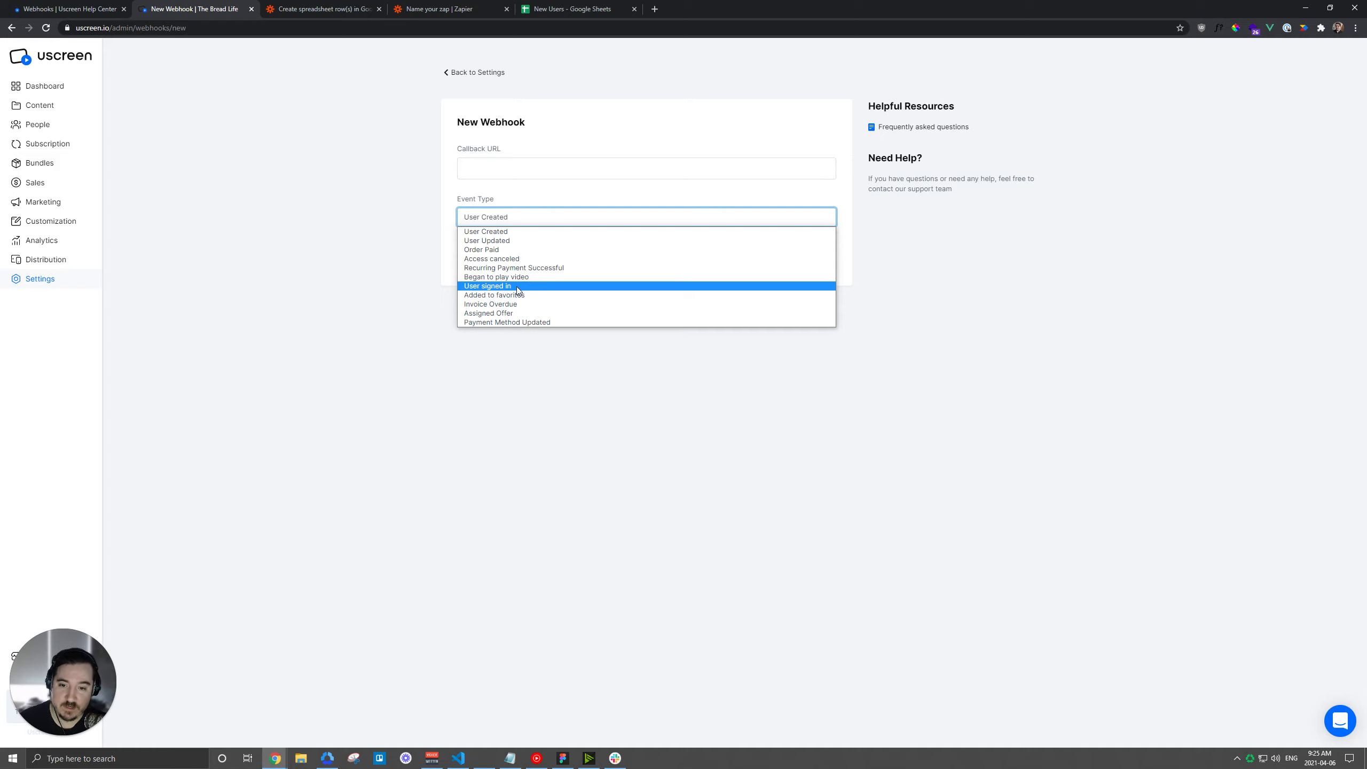
pyautogui.click(306, 205)
pyautogui.click(530, 223)
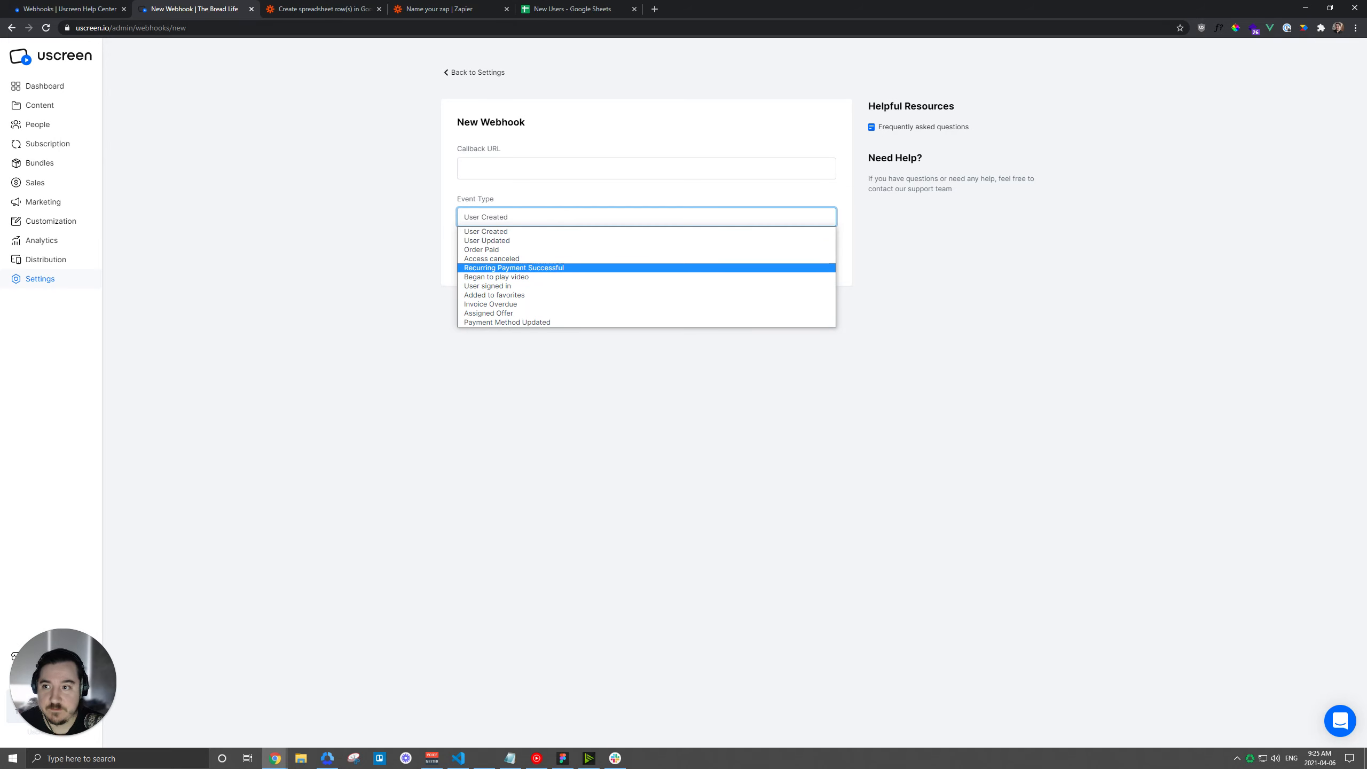
pyautogui.click(70, 8)
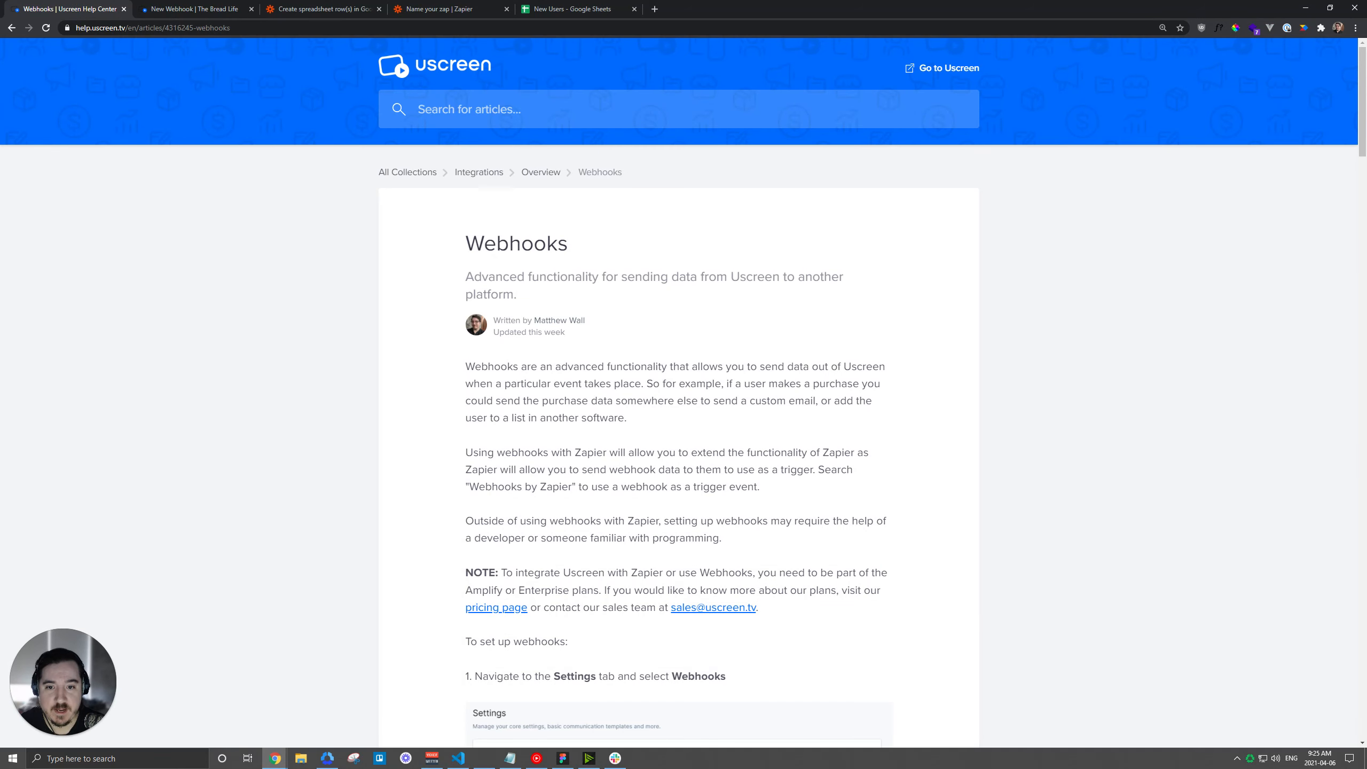
# Scroll the Webhooks article to the per-action data section listing User Created's name and email fields.
pyautogui.moveTo(466, 245); pyautogui.dragTo(569, 248)
pyautogui.click(746, 265)
pyautogui.scroll(-16, 946, 299)
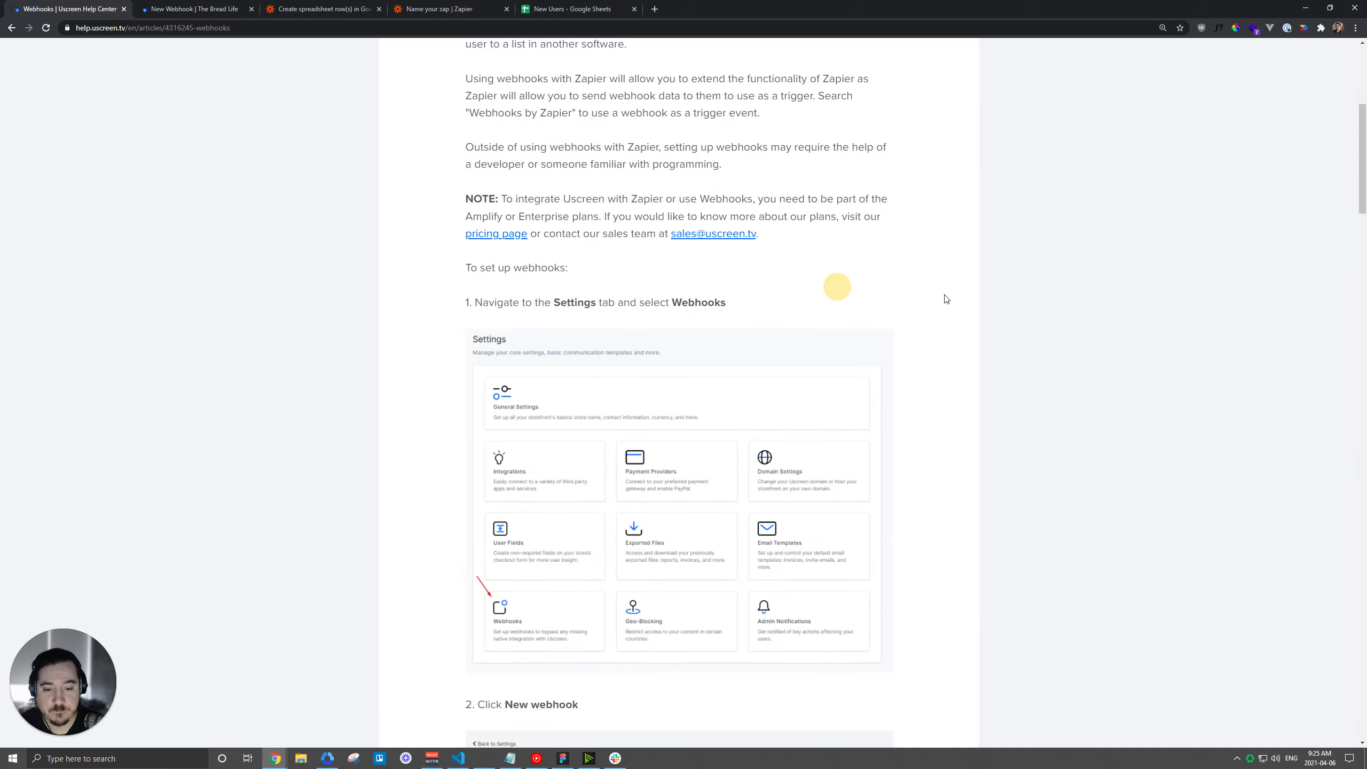
pyautogui.scroll(-15, 969, 300)
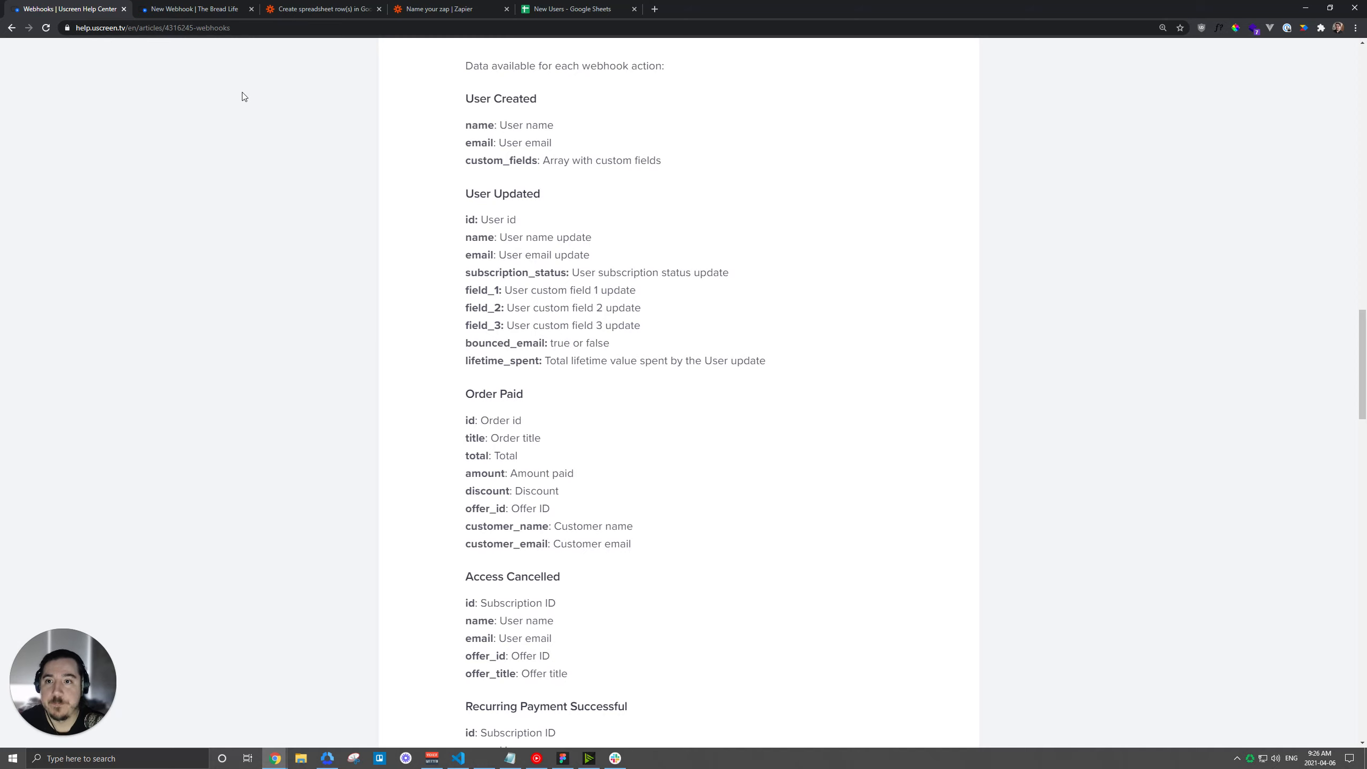
# Back in Zapier, rename the Zap to 'Uscreen User Created'.
pyautogui.click(415, 13)
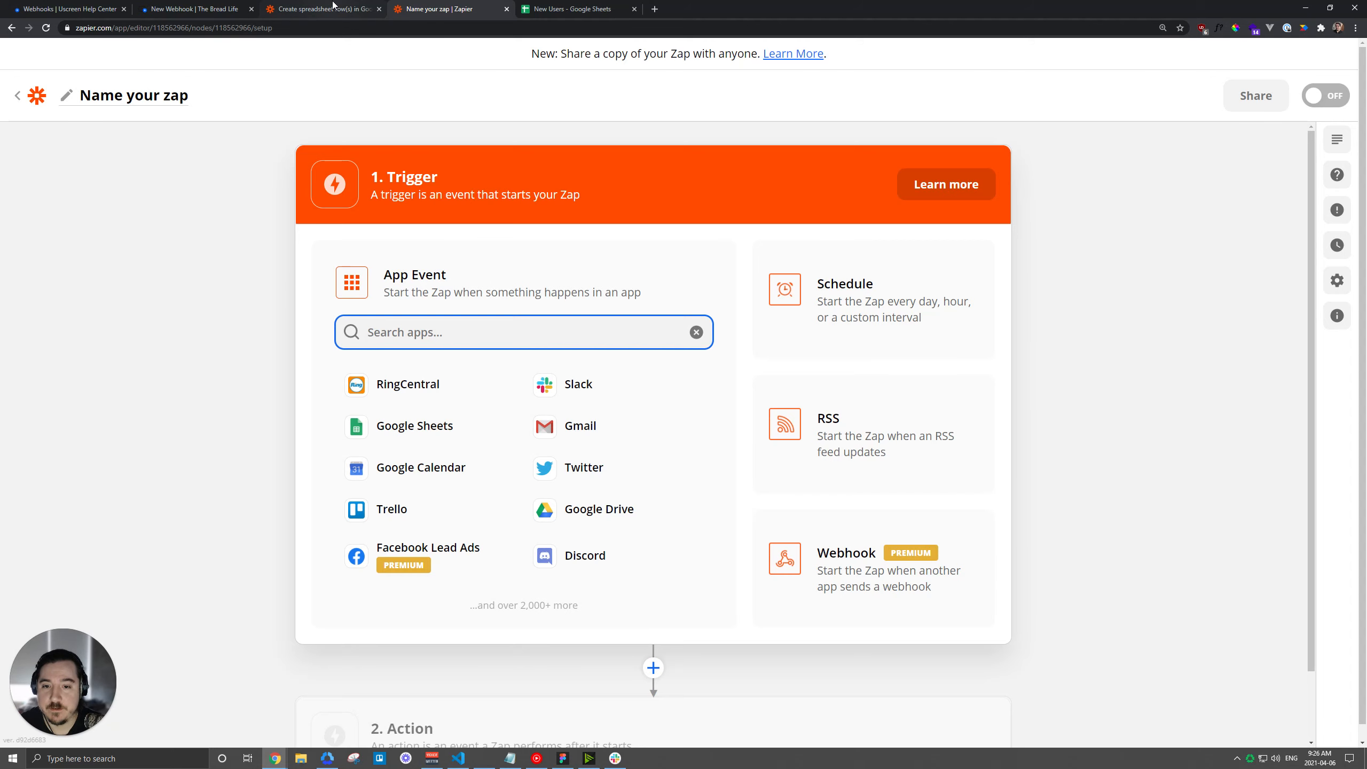
pyautogui.click(379, 8)
pyautogui.click(164, 101)
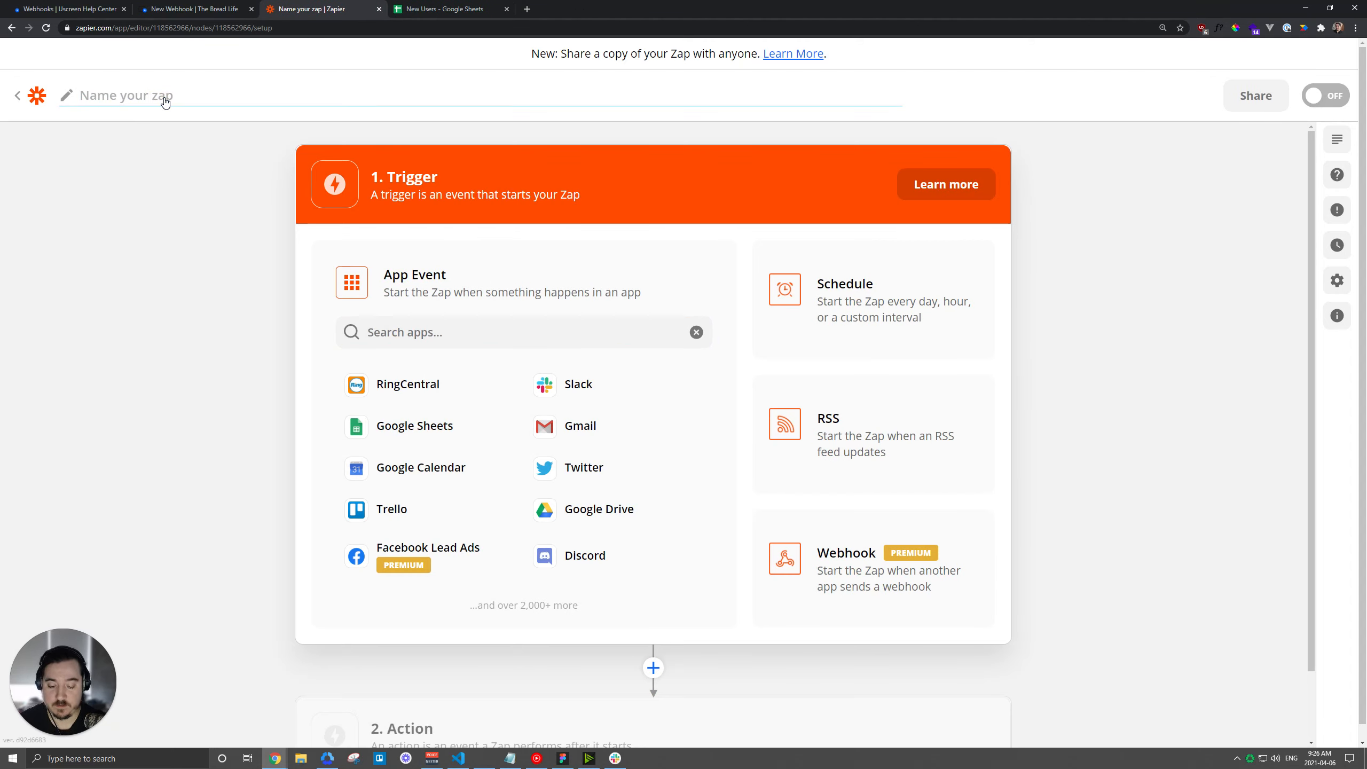
pyautogui.write('Uscreen')
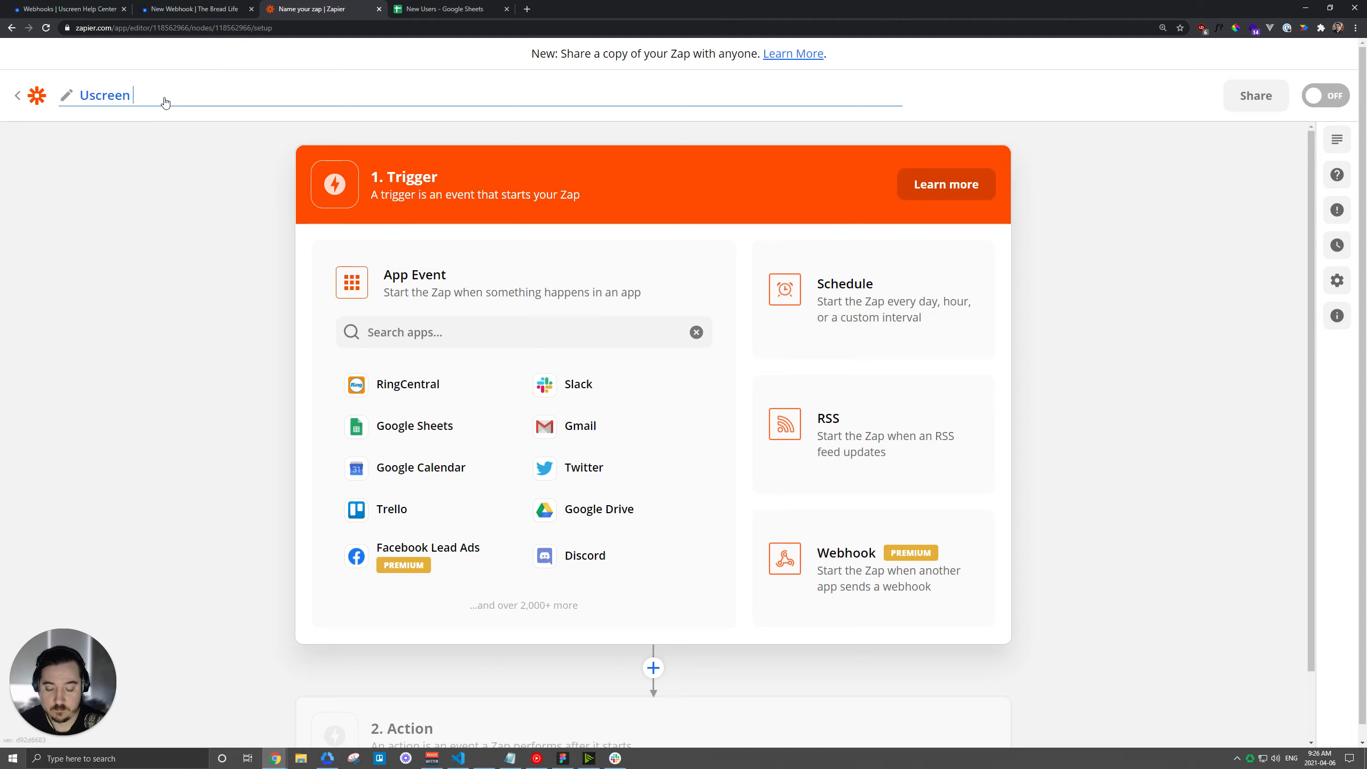
pyautogui.write(' User Created')
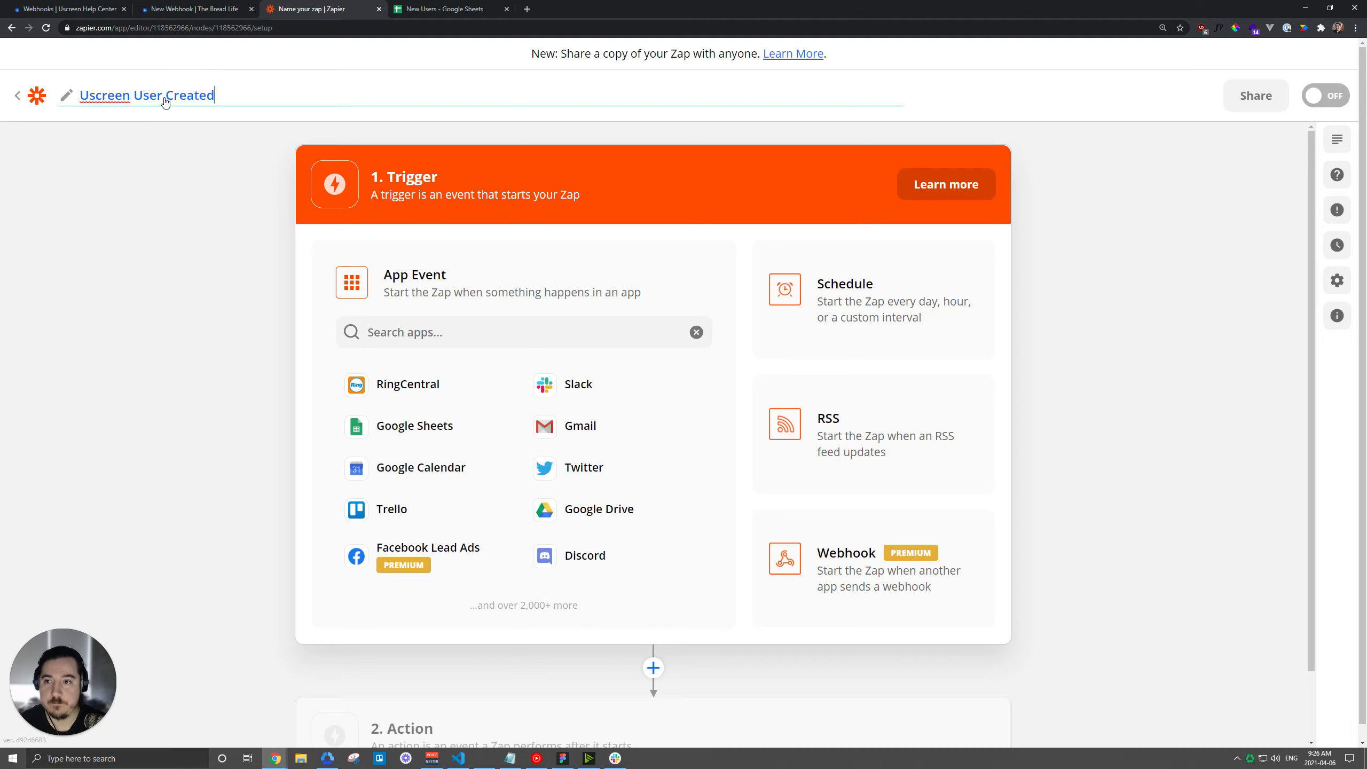
pyautogui.press('Return')
# Set the trigger to Webhooks by Zapier with Catch Hook and copy the custom webhook URL.
pyautogui.click(425, 325)
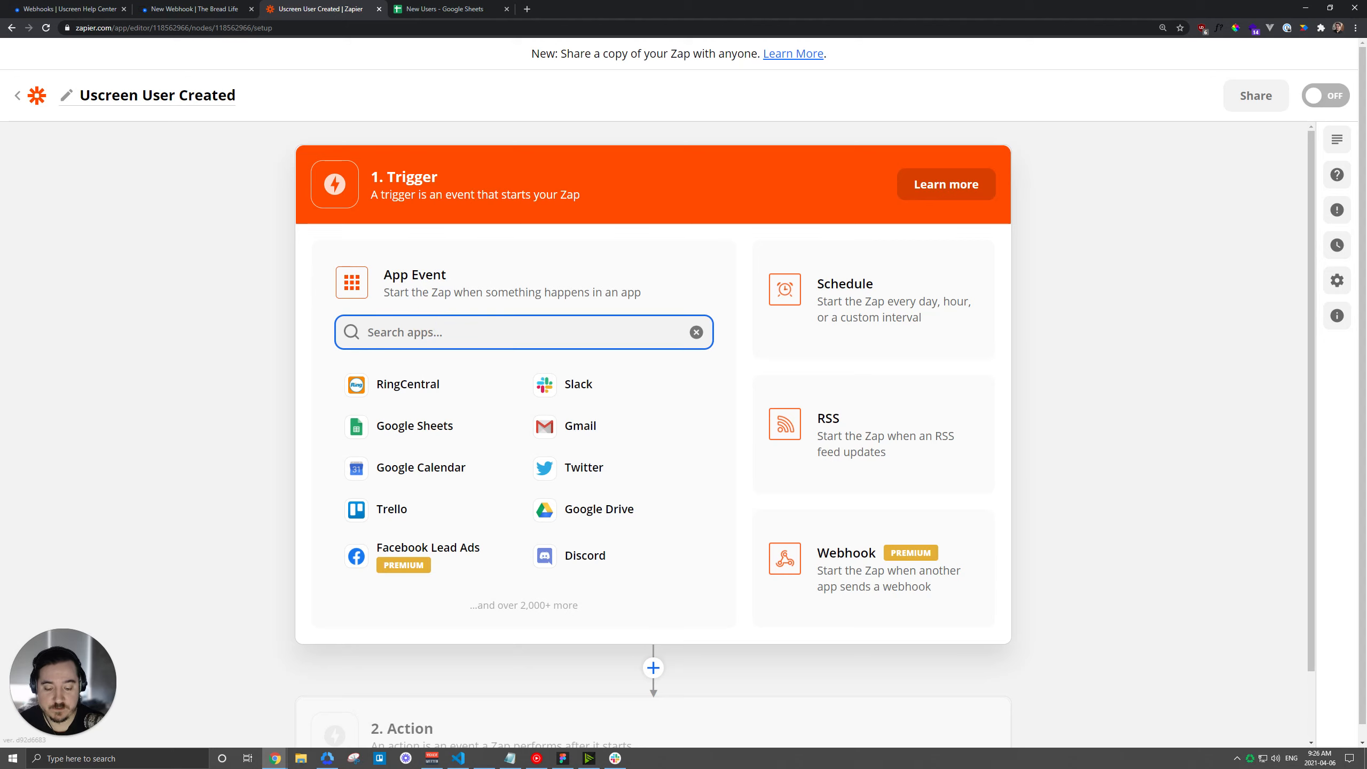
pyautogui.write('webhook')
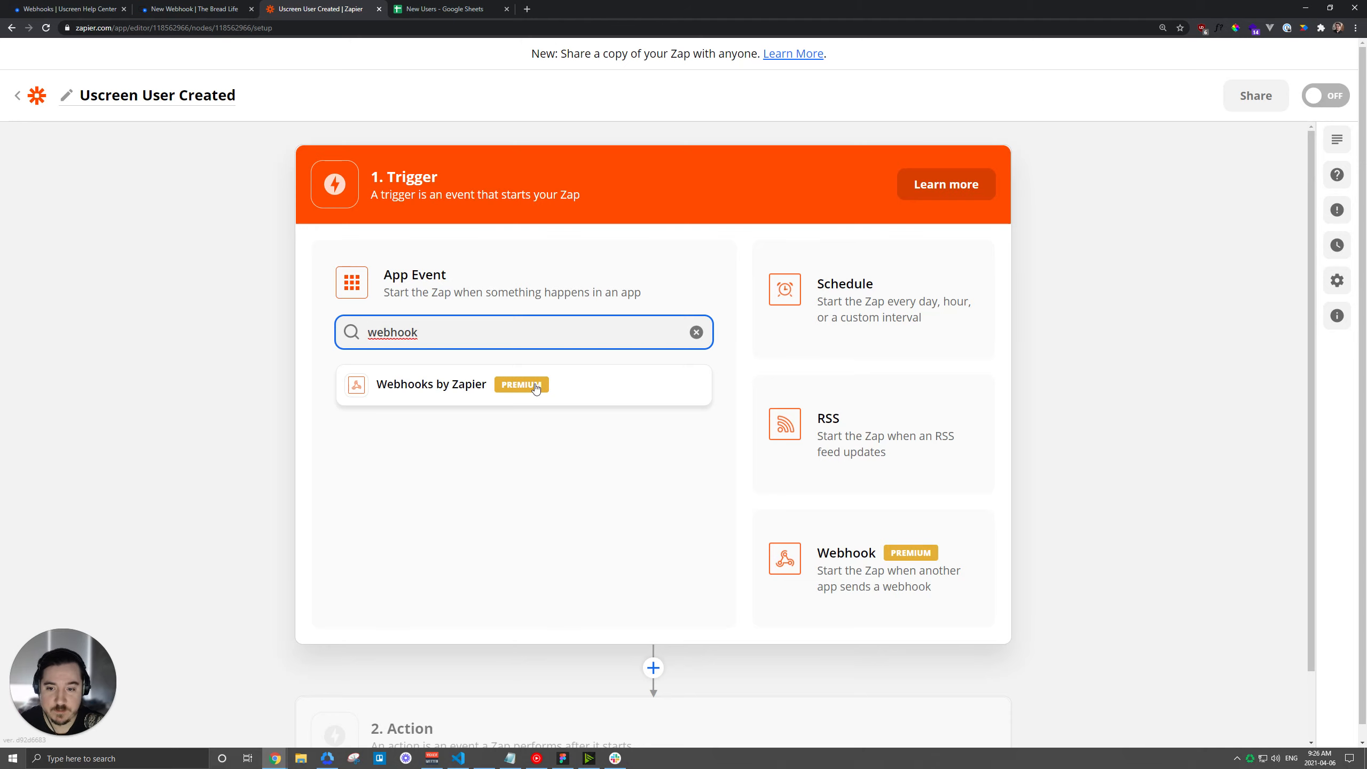
pyautogui.click(444, 390)
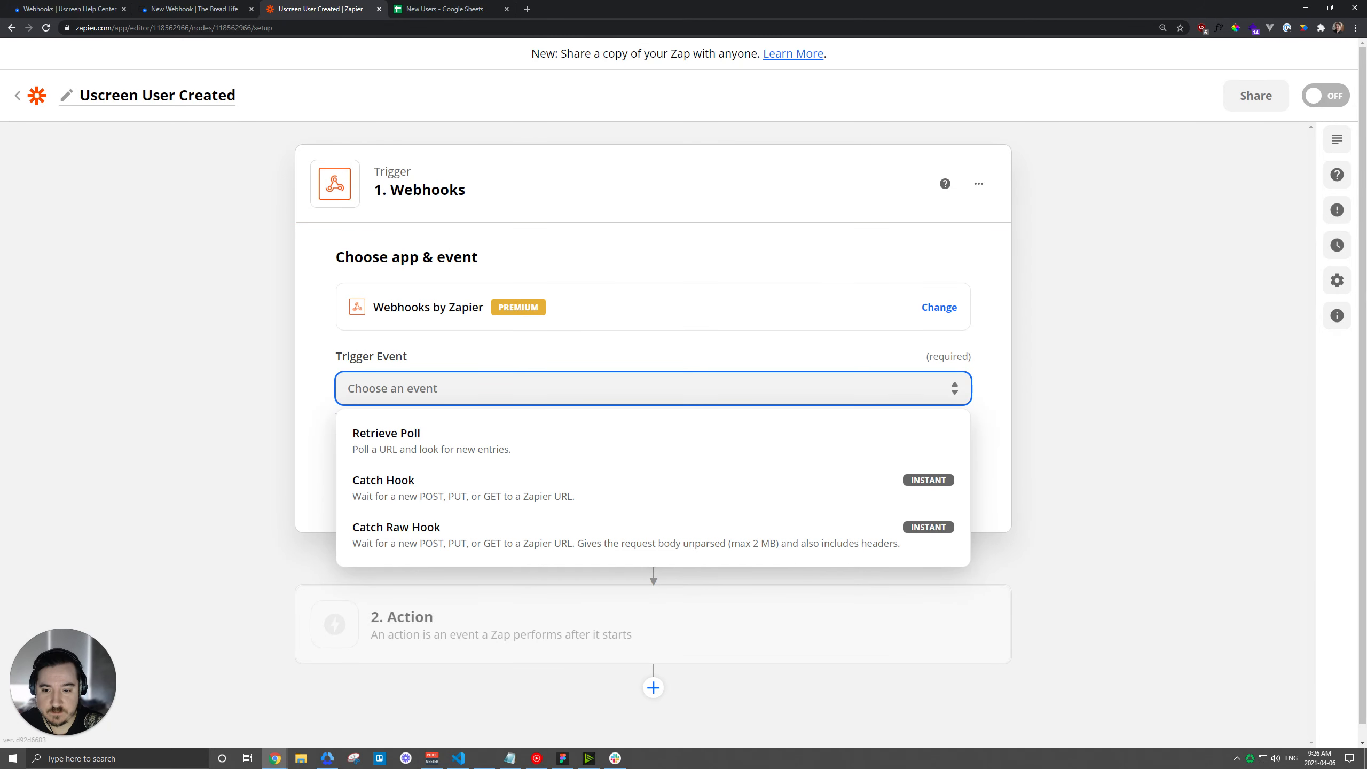
pyautogui.click(451, 492)
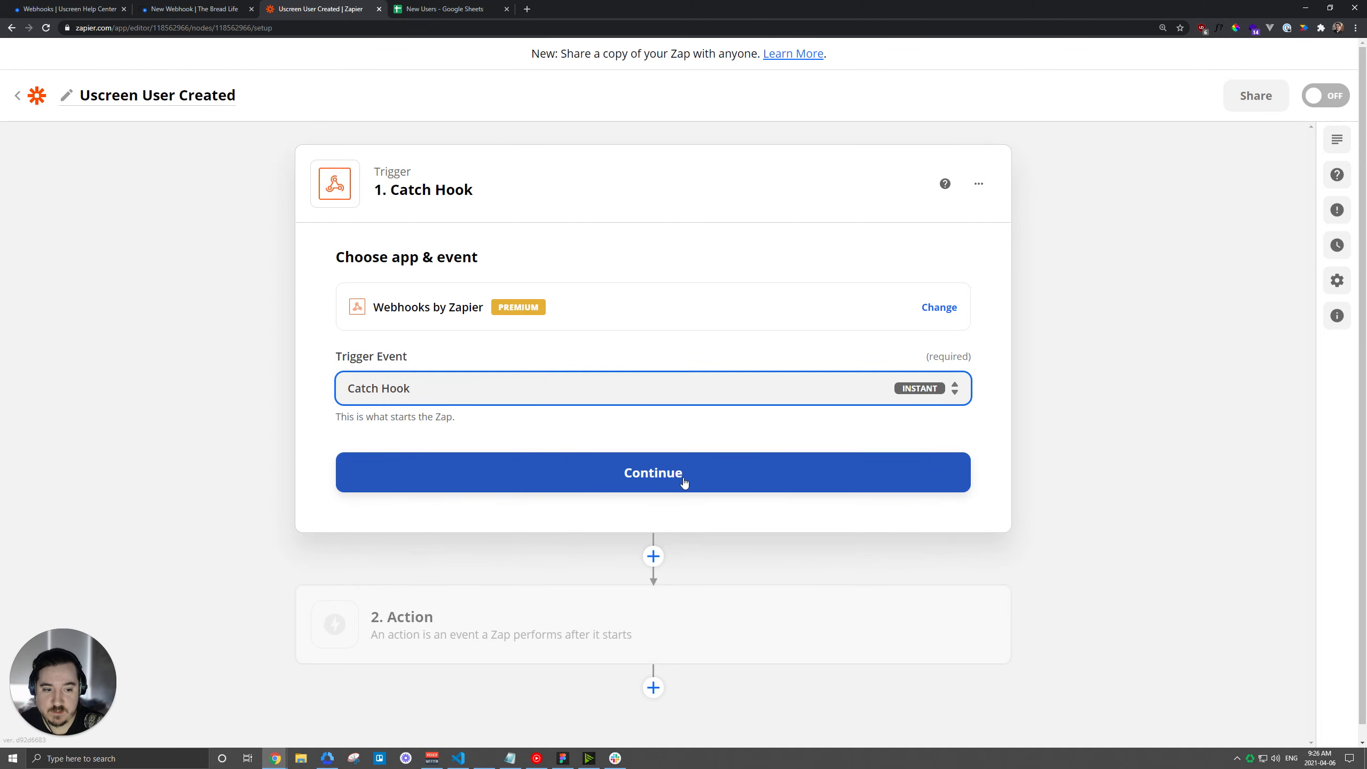
pyautogui.click(684, 482)
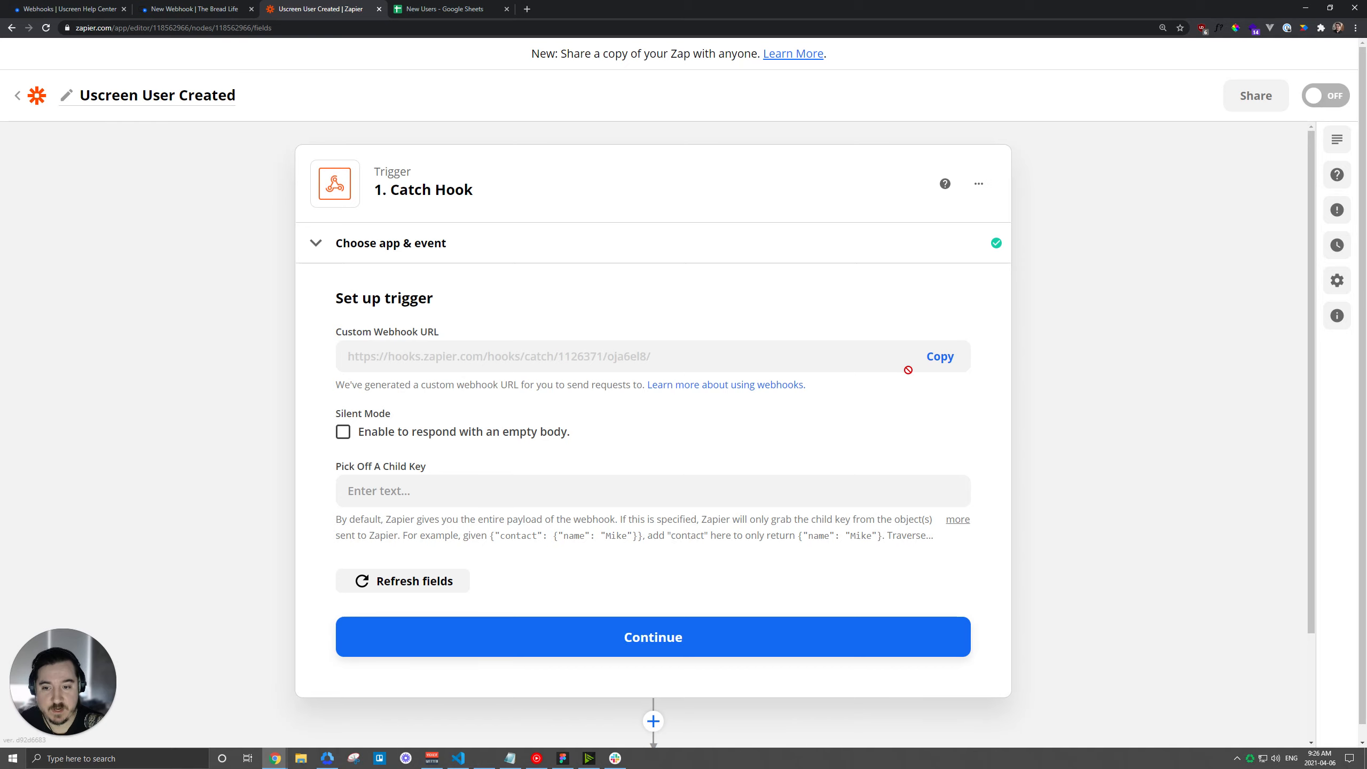
pyautogui.click(943, 363)
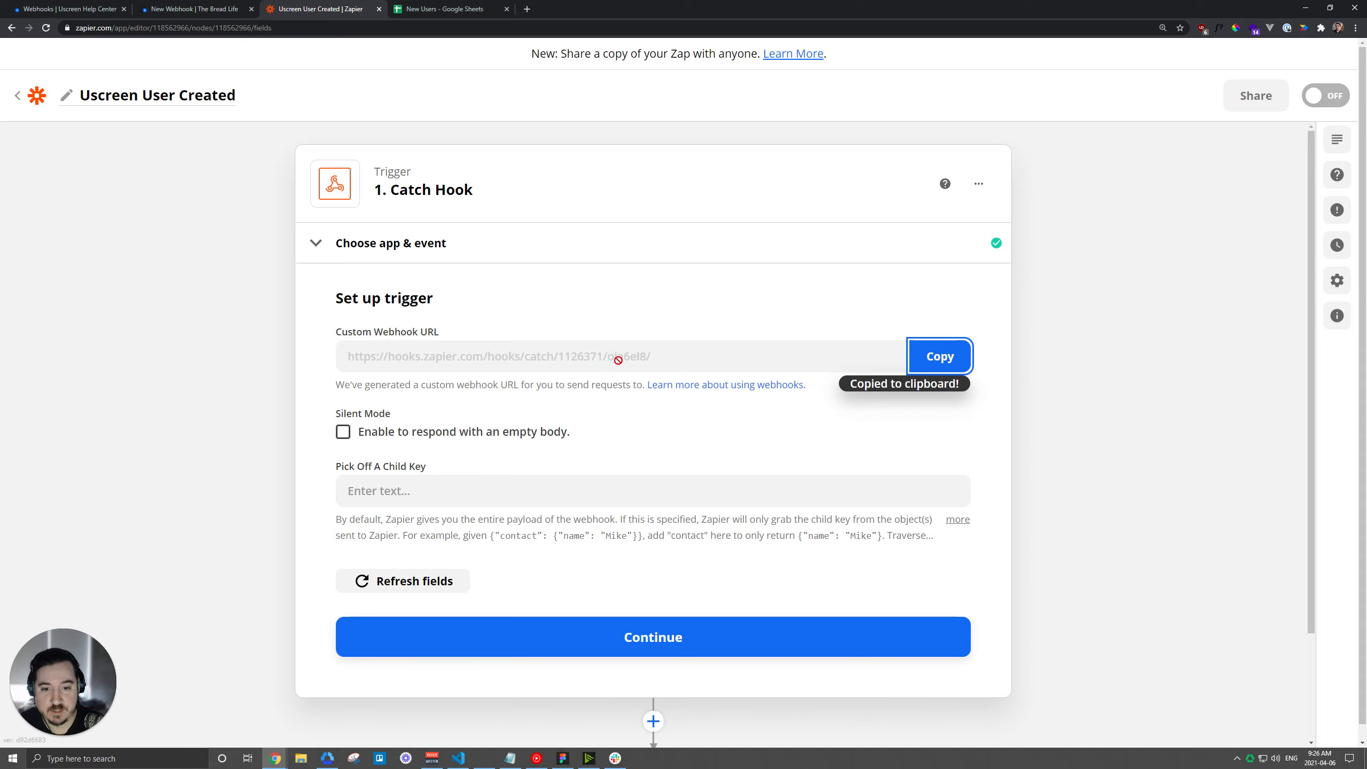
# Paste the Zapier hook URL as the Callback URL, create the Uscreen webhook, then return to Zapier.
pyautogui.click(192, 8)
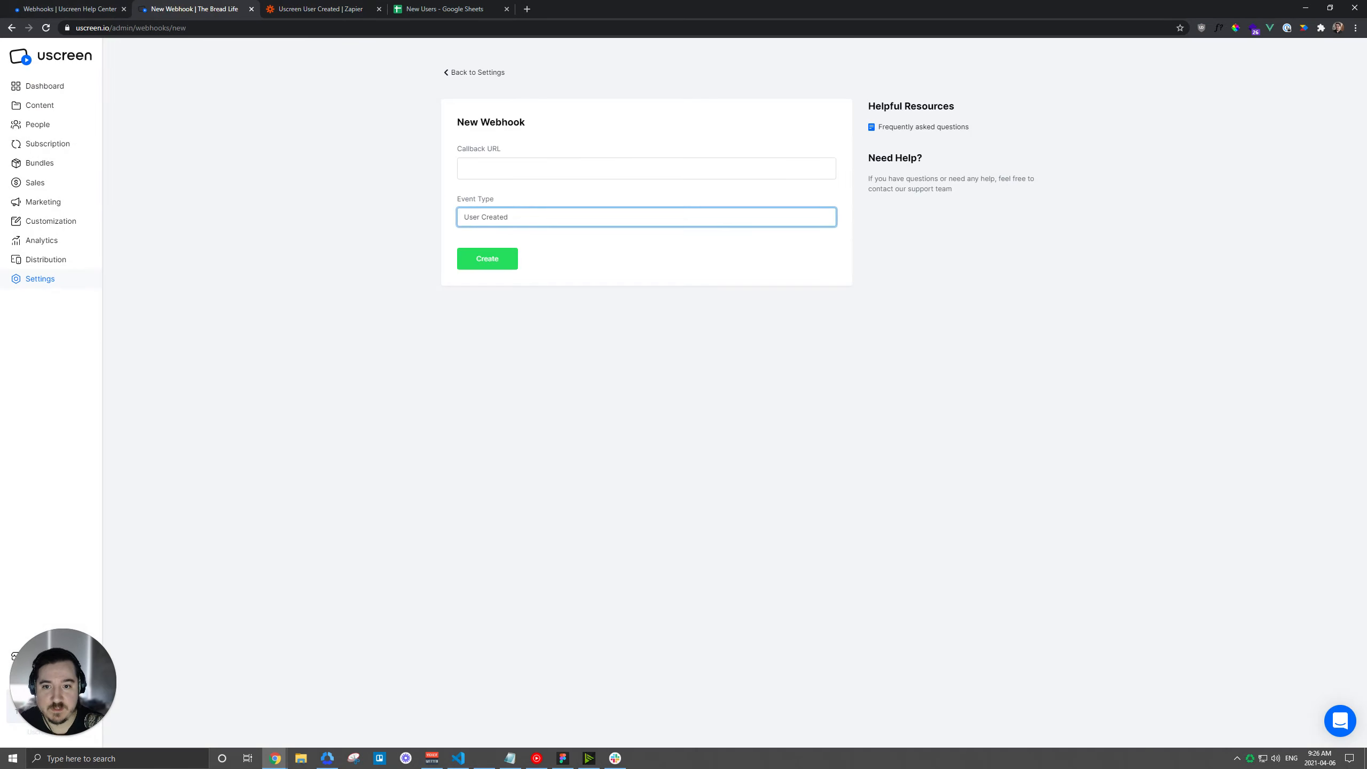
pyautogui.click(503, 168)
pyautogui.hotkey('ctrl', 'v')
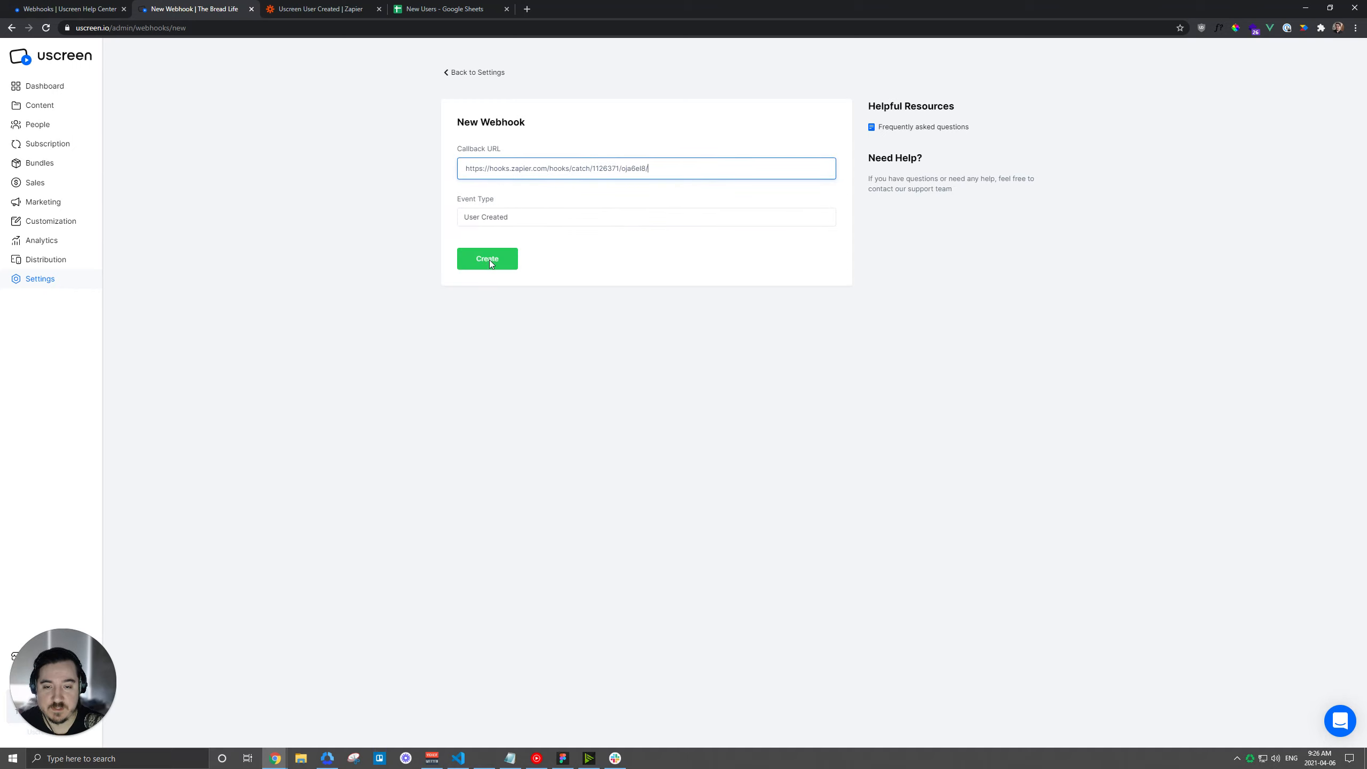
pyautogui.click(489, 260)
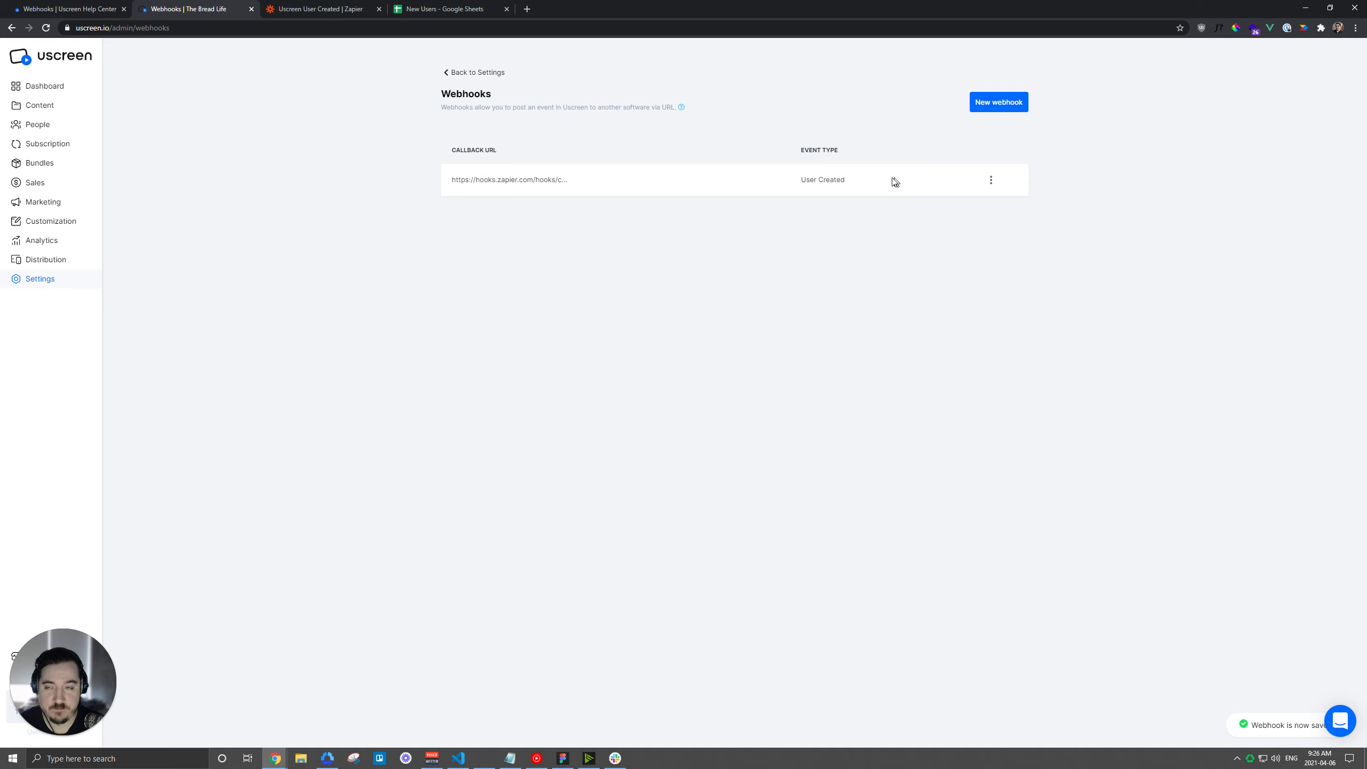
pyautogui.click(347, 6)
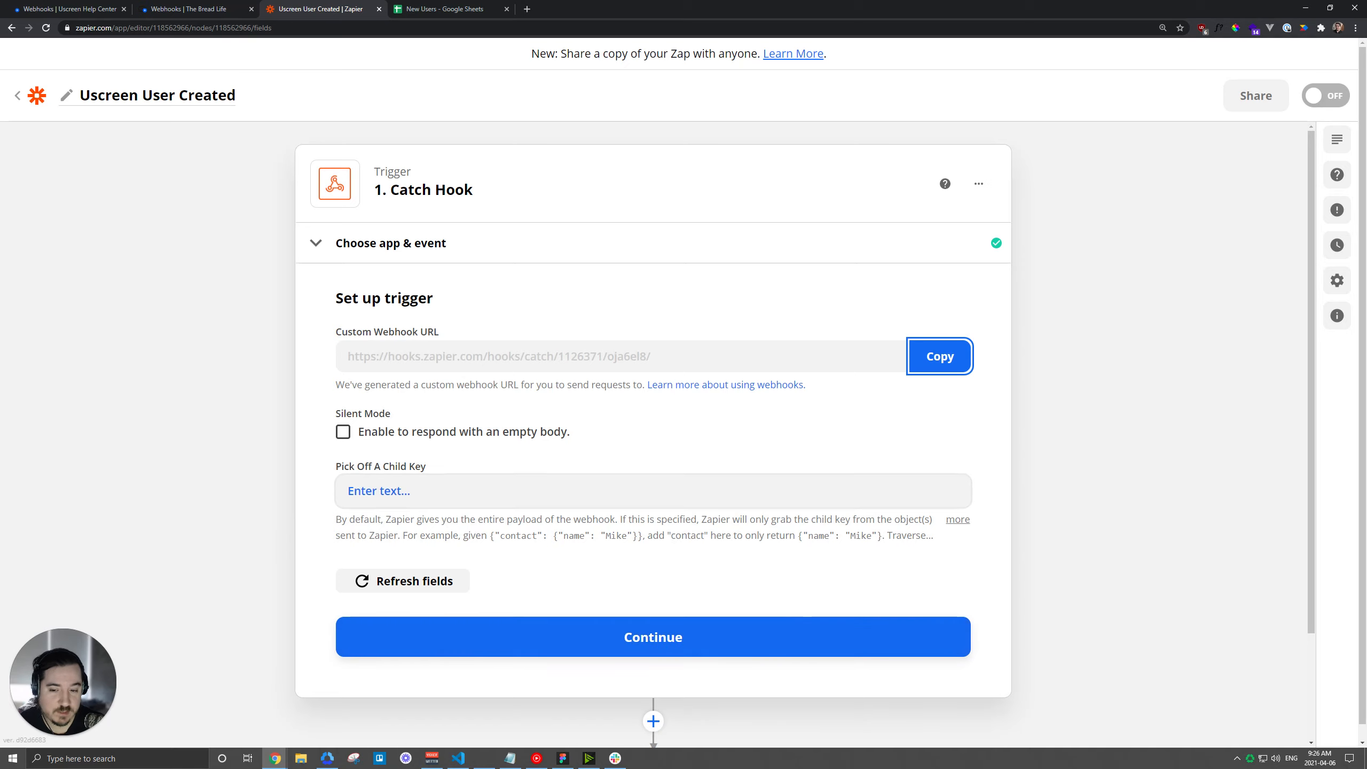
# Continue to the Catch Hook test, run it twice with no request found, then reopen Uscreen's Webhooks list.
pyautogui.click(651, 641)
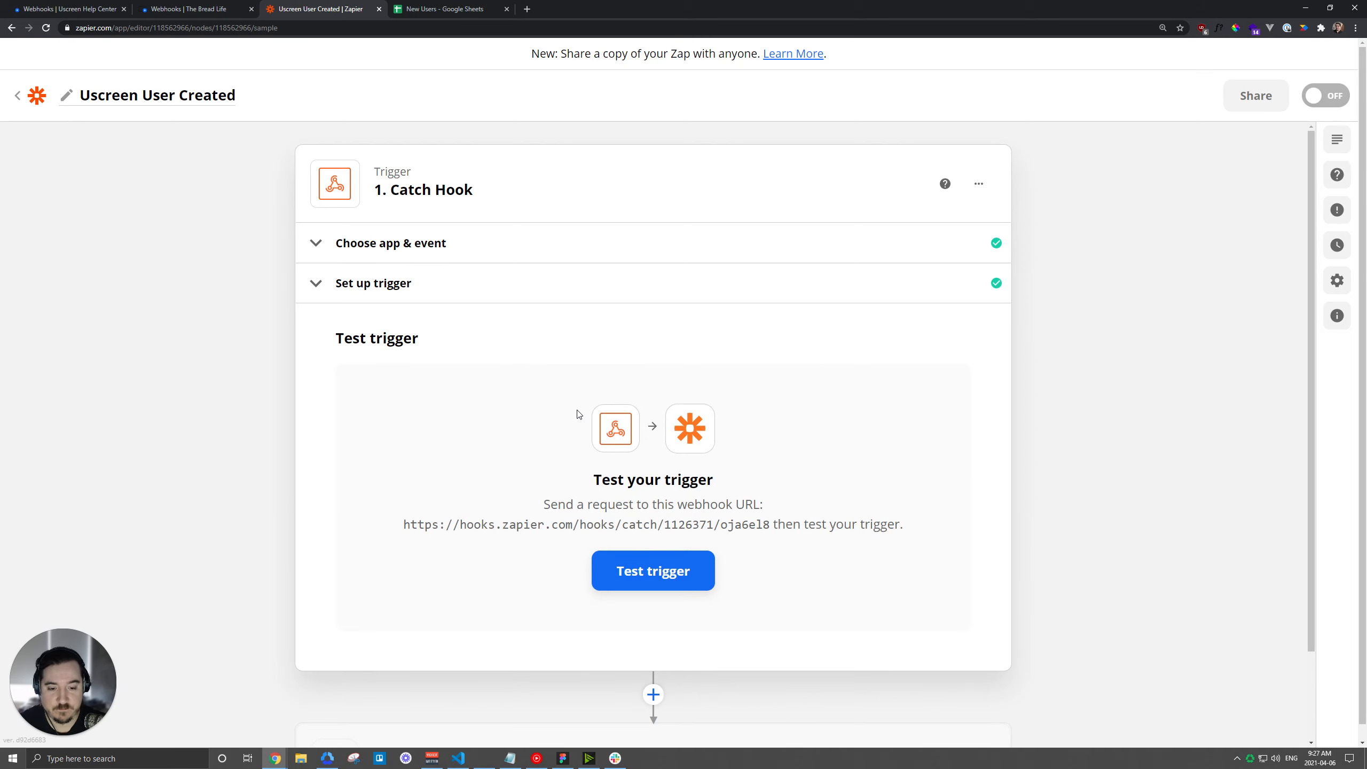
pyautogui.click(656, 579)
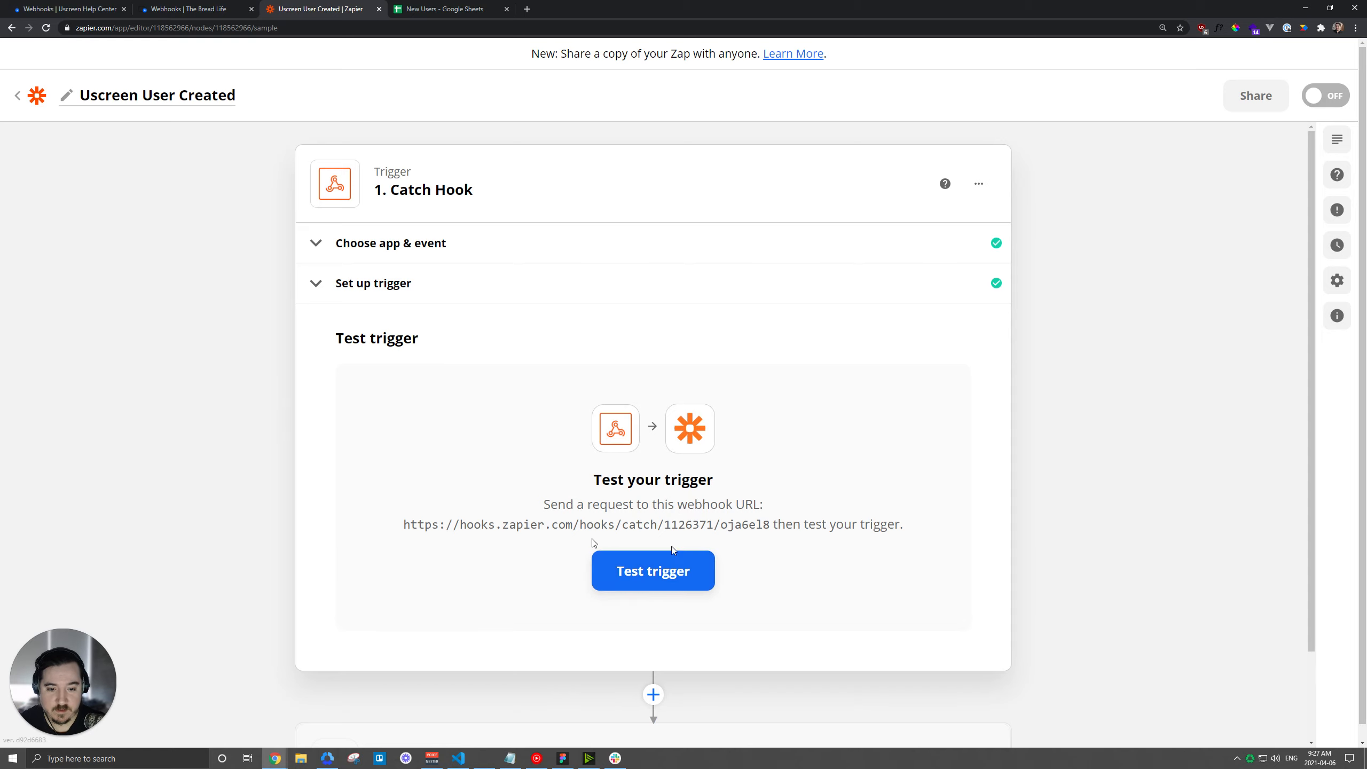
pyautogui.click(671, 563)
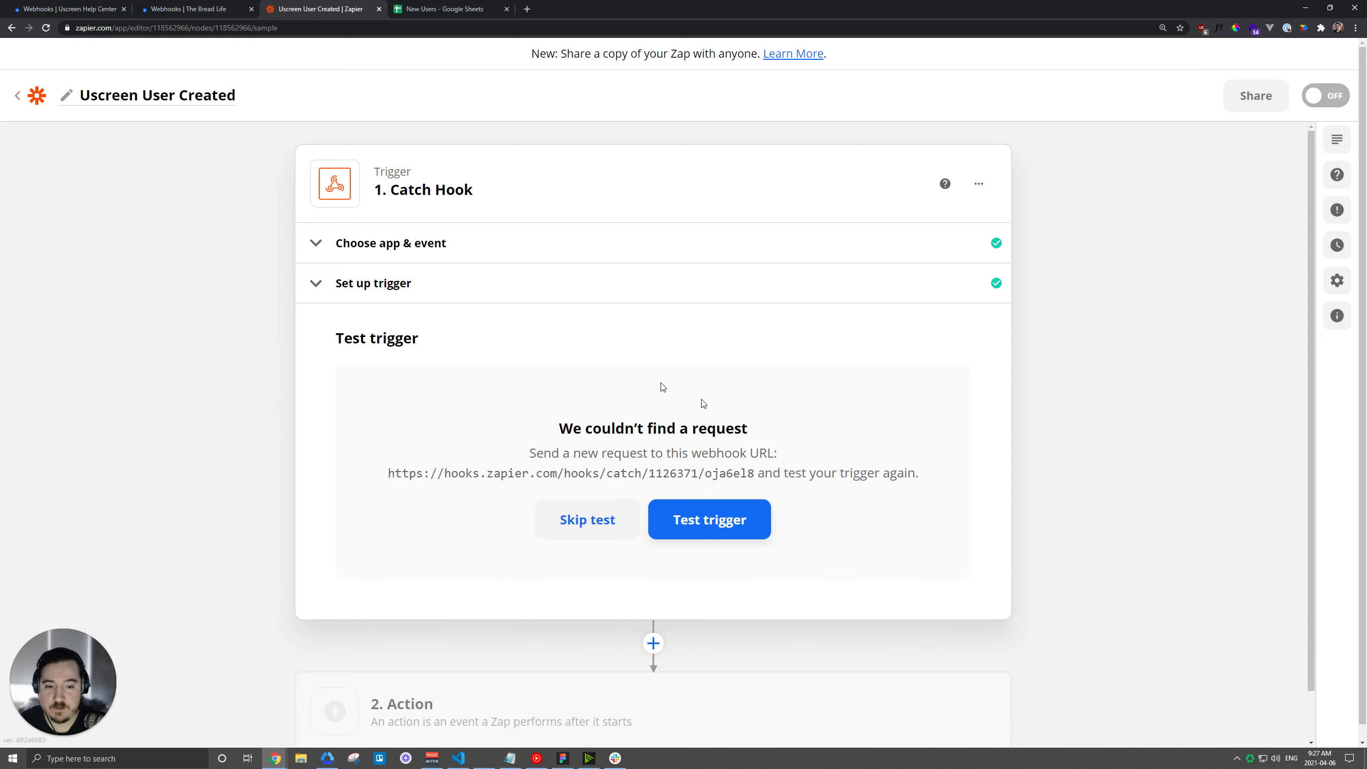
pyautogui.click(74, 8)
pyautogui.click(189, 7)
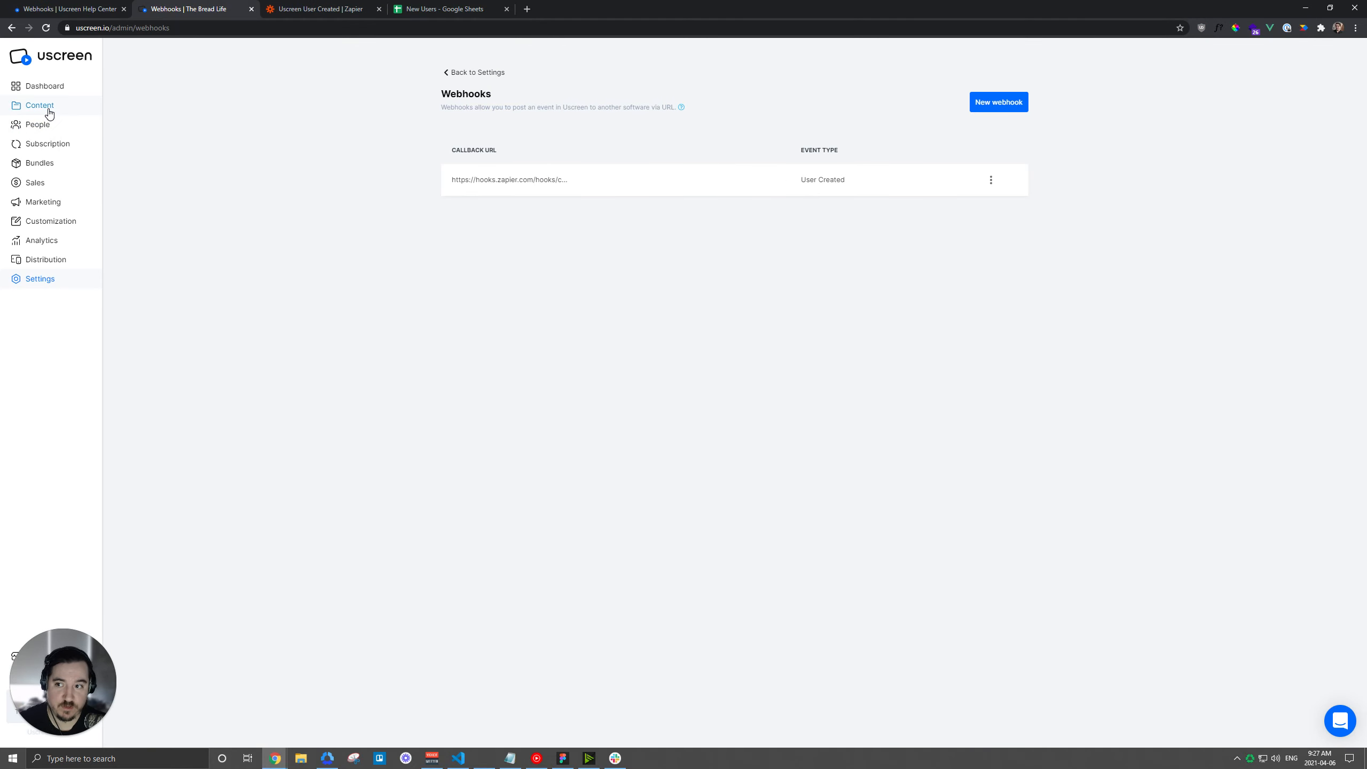
# Open Uscreen's list of registered customers.
pyautogui.moveTo(805, 179); pyautogui.dragTo(859, 180)
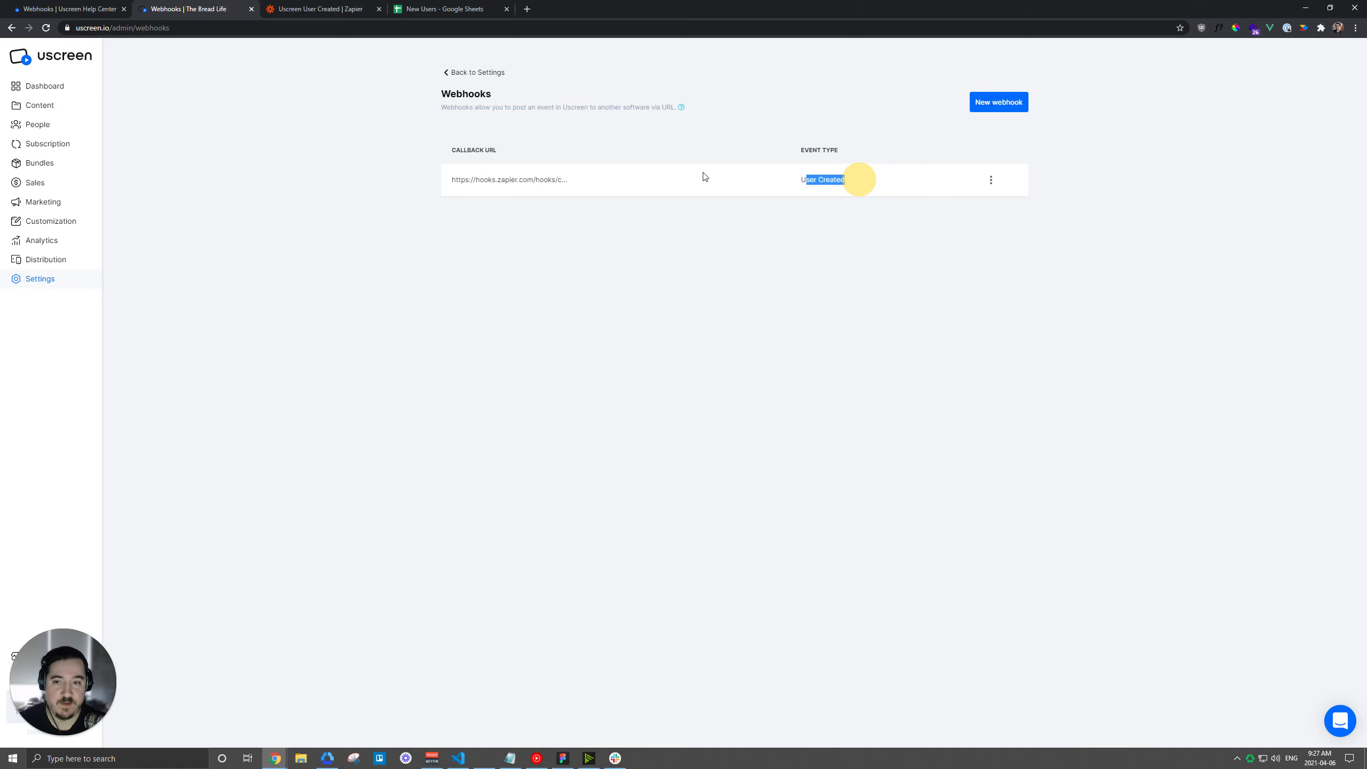
pyautogui.click(134, 132)
pyautogui.click(35, 124)
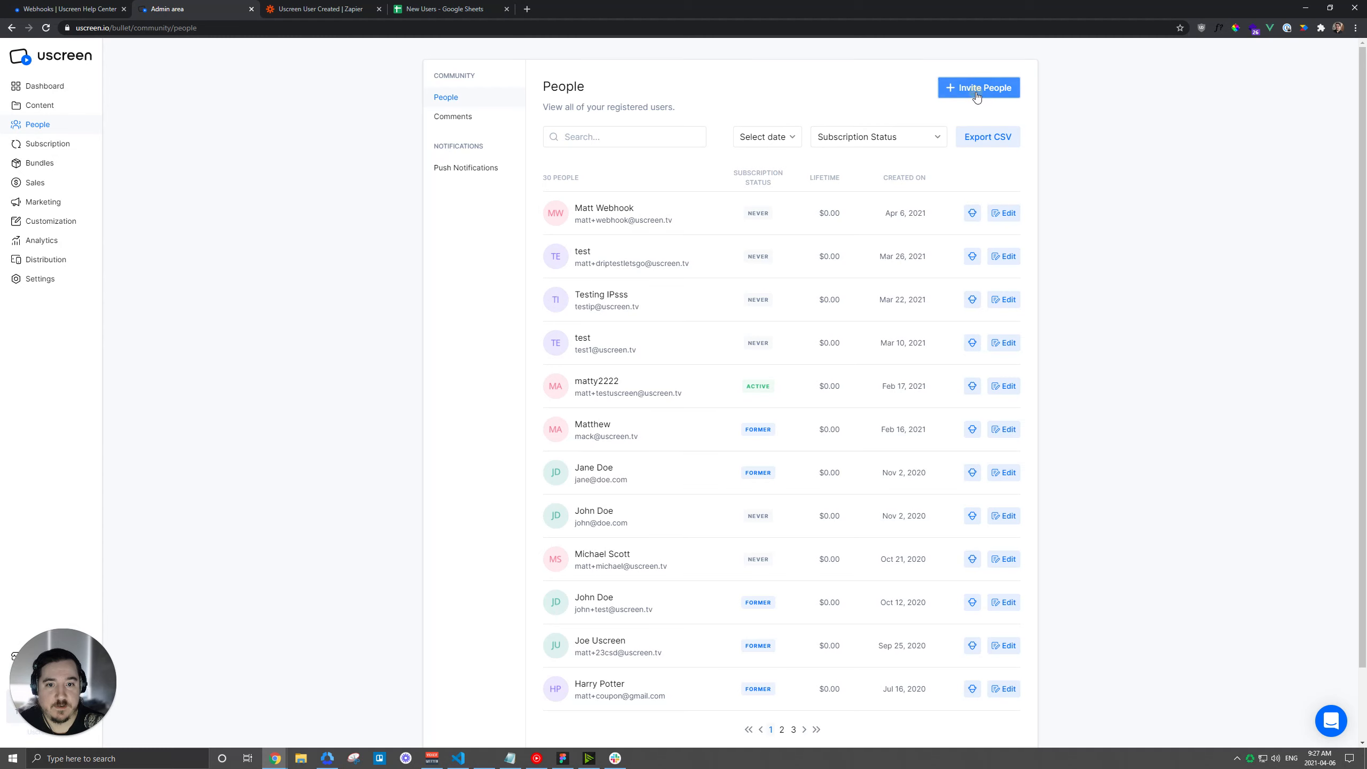
# Invite a test customer with a test name and e-mail, then run Zapier's trigger test.
pyautogui.click(977, 93)
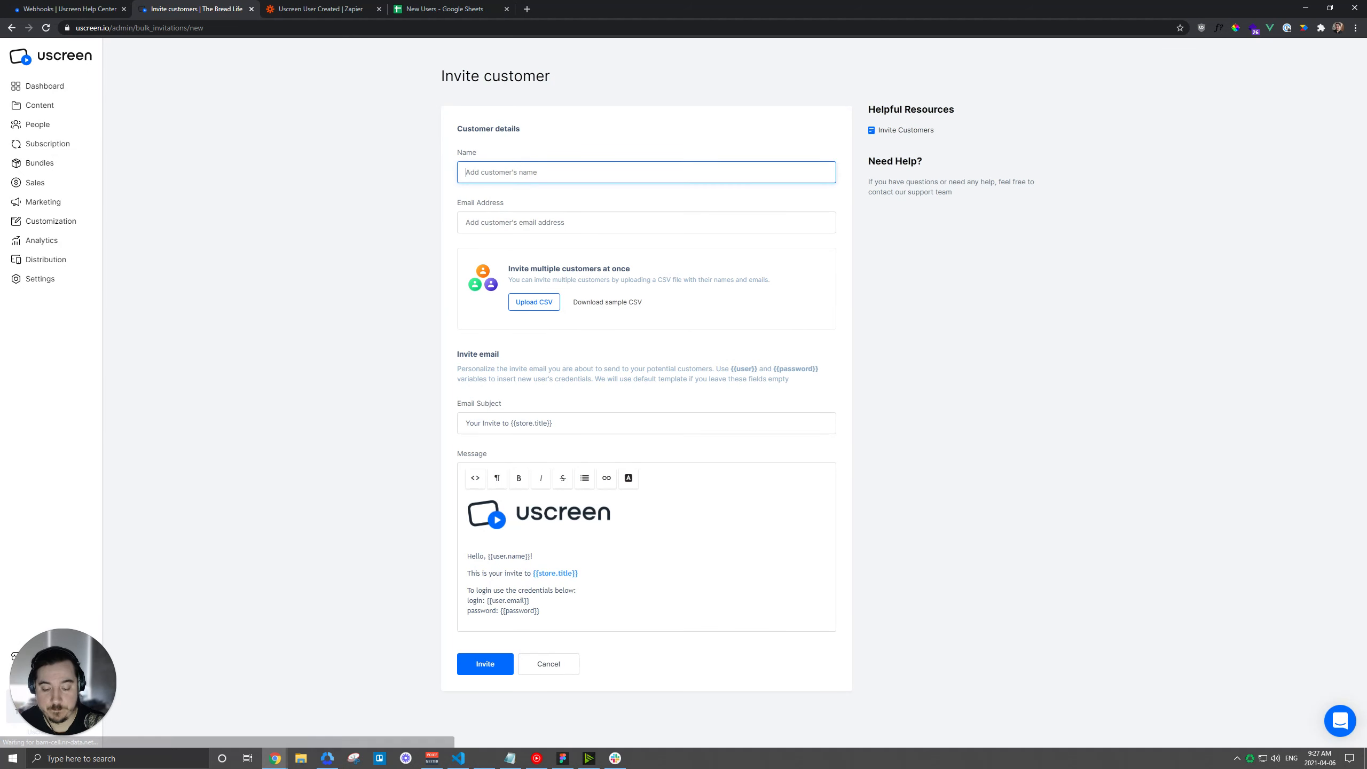
pyautogui.write('Webhook Test')
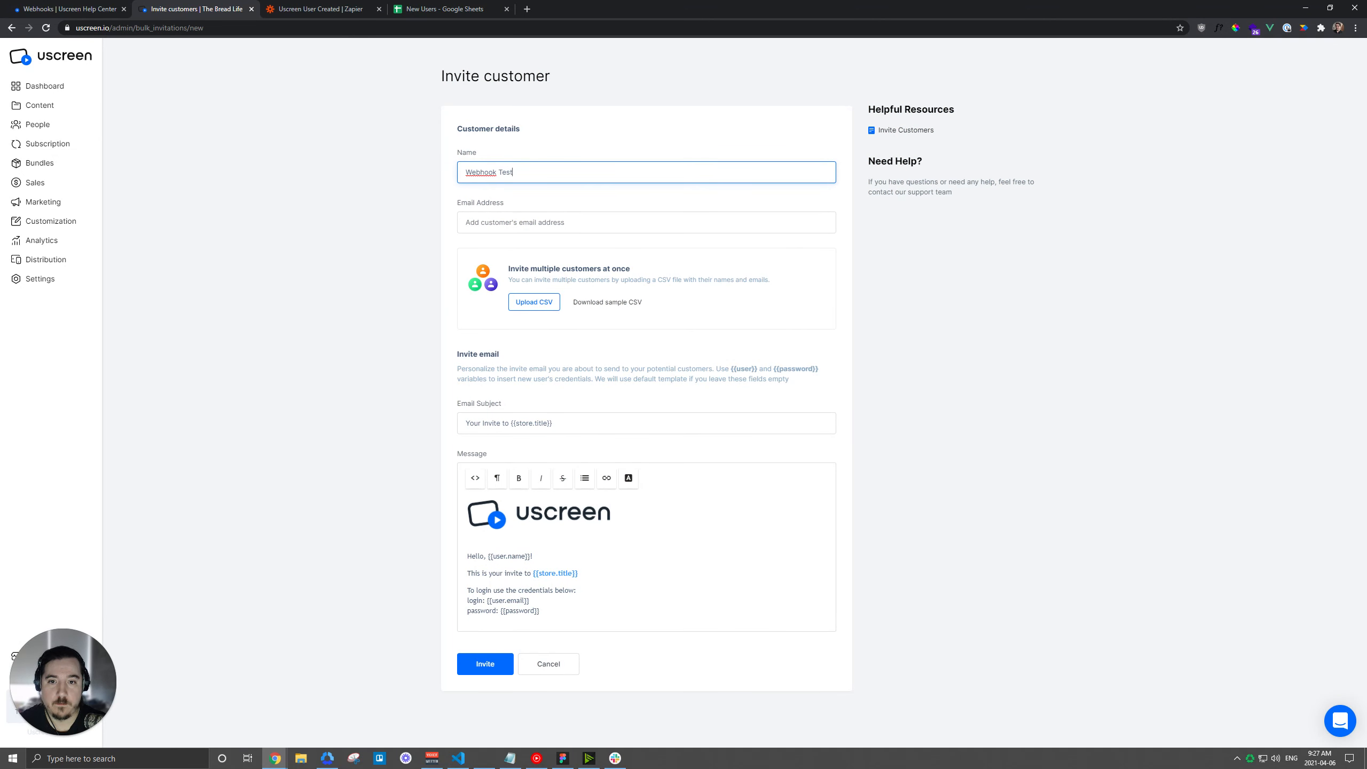
pyautogui.click(529, 215)
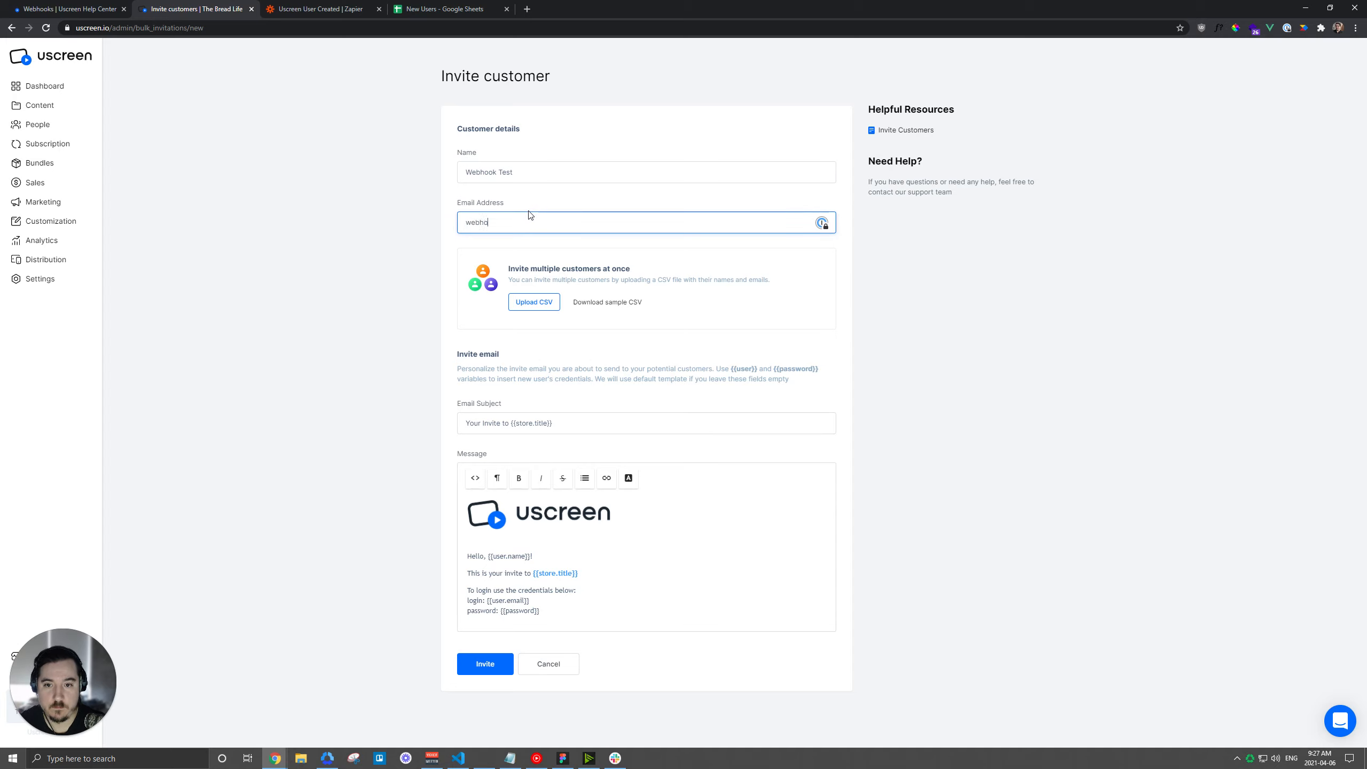
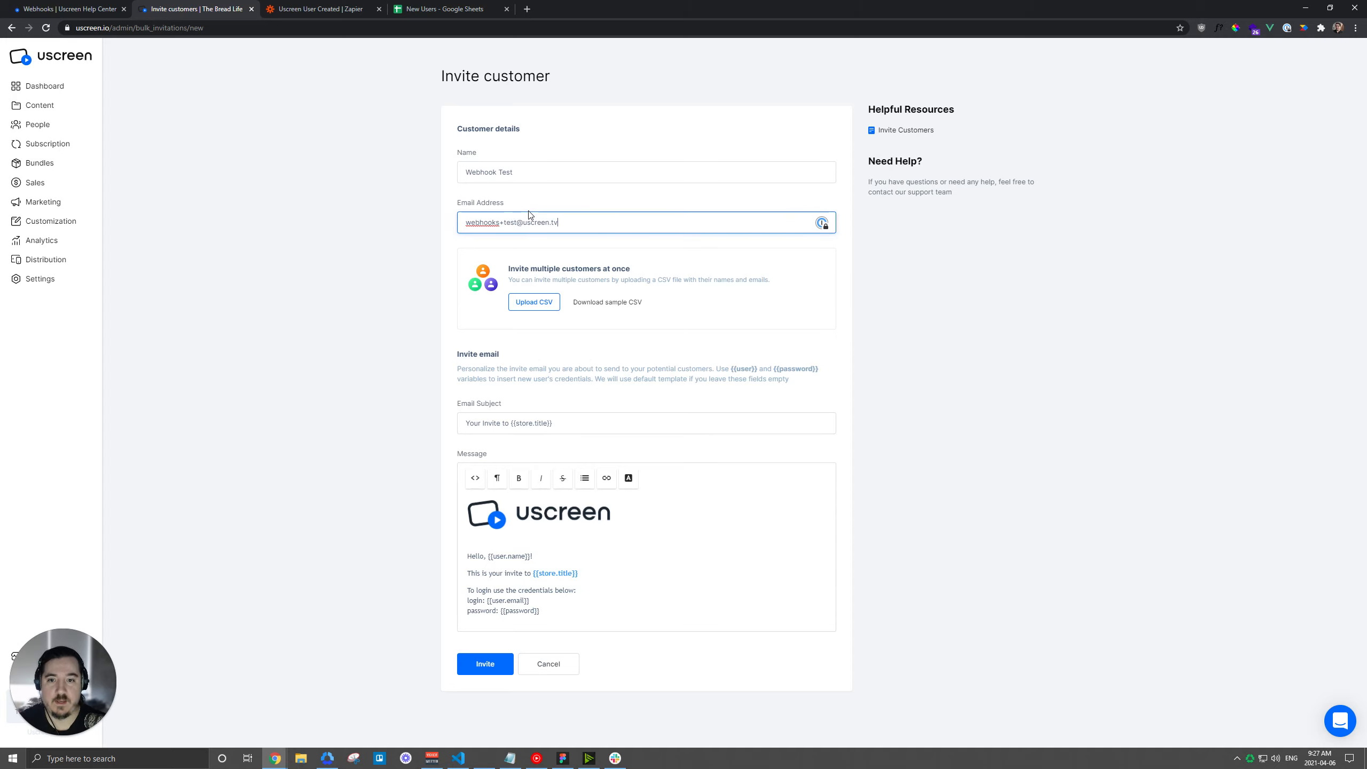
pyautogui.click(495, 663)
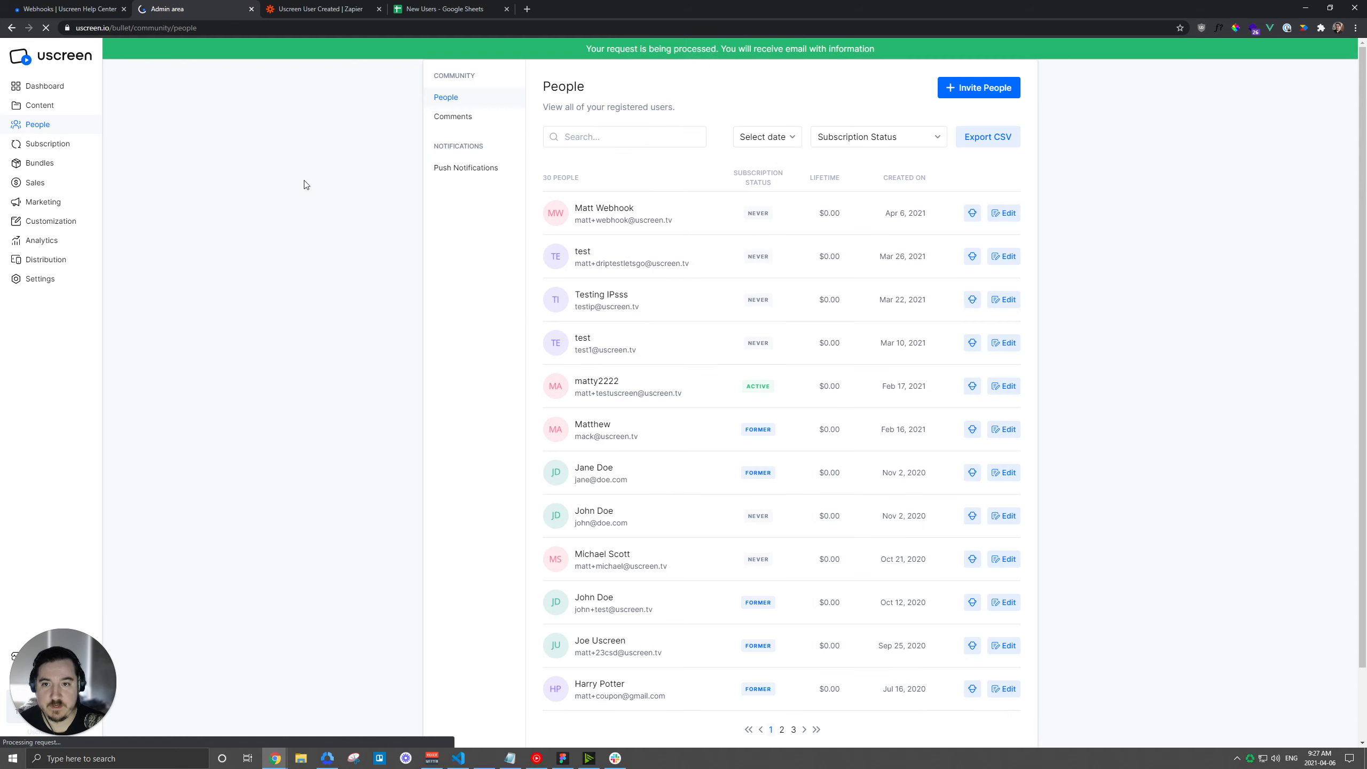
pyautogui.click(319, 8)
pyautogui.click(734, 525)
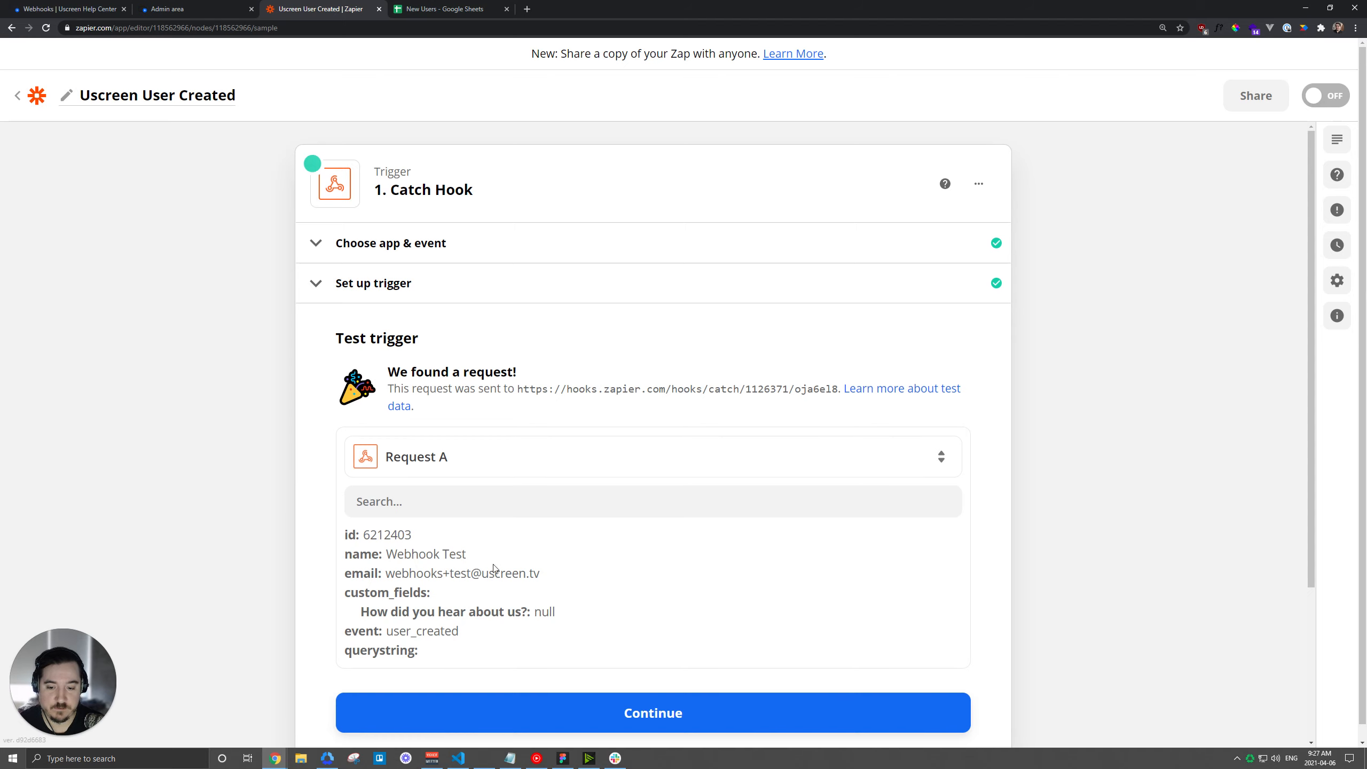
# Review the caught request's id, name, email and user_created event, then continue past the trigger.
pyautogui.scroll(-1, 521, 542)
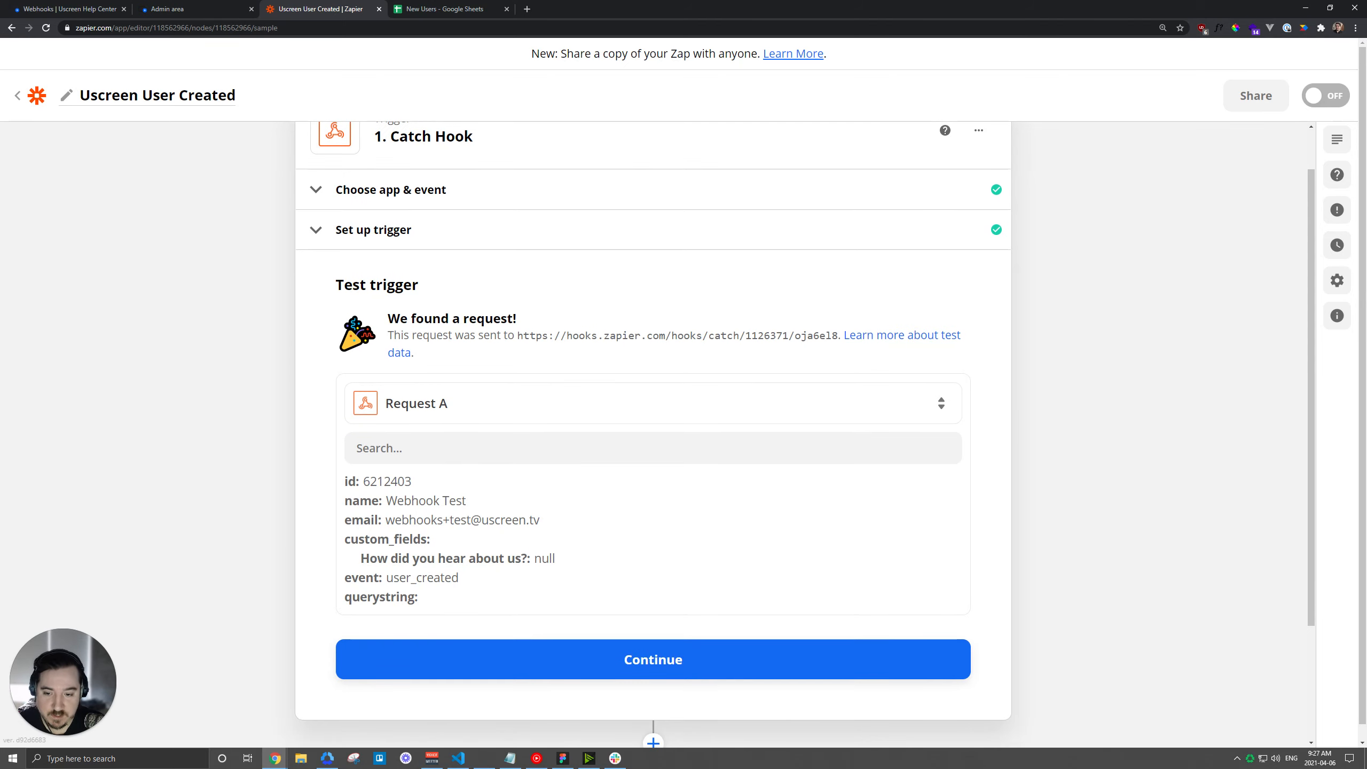
pyautogui.moveTo(356, 481); pyautogui.dragTo(349, 481)
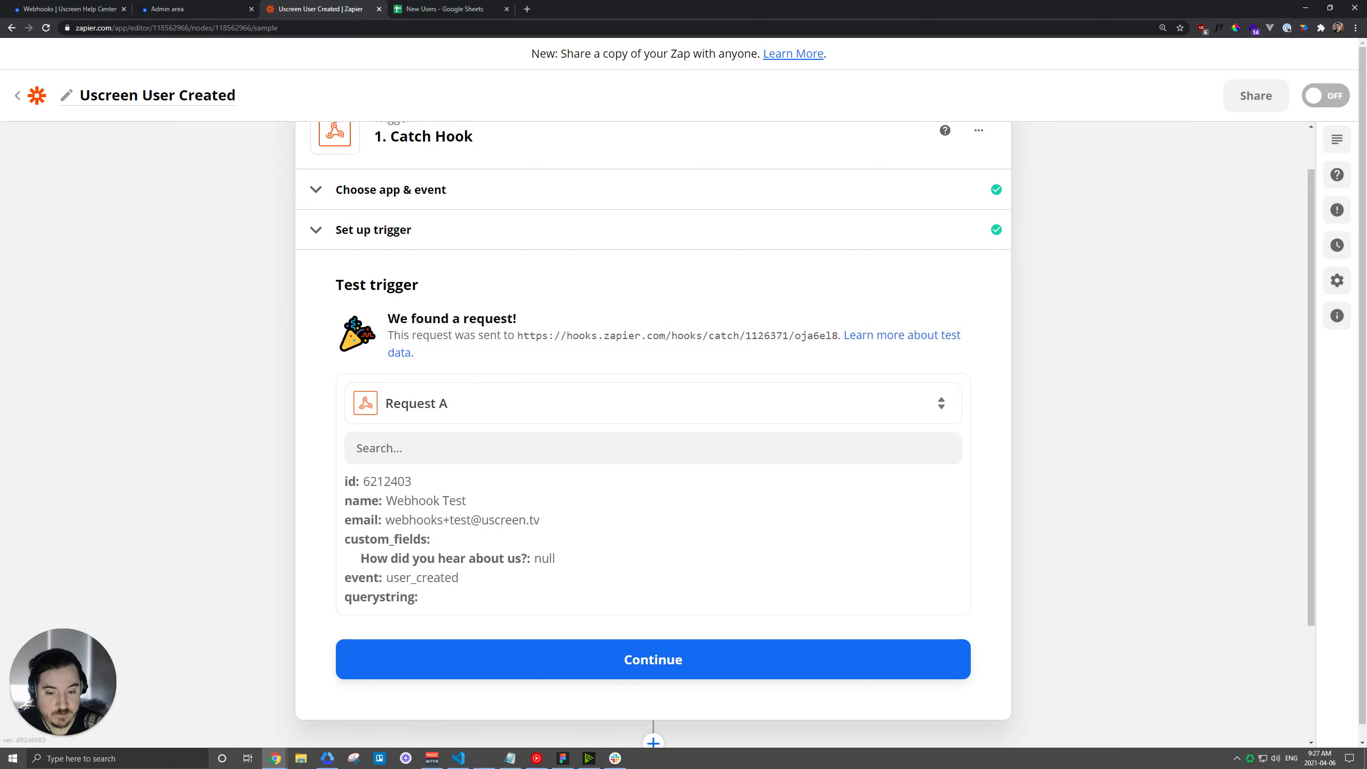
pyautogui.doubleClick(560, 558)
pyautogui.click(559, 558)
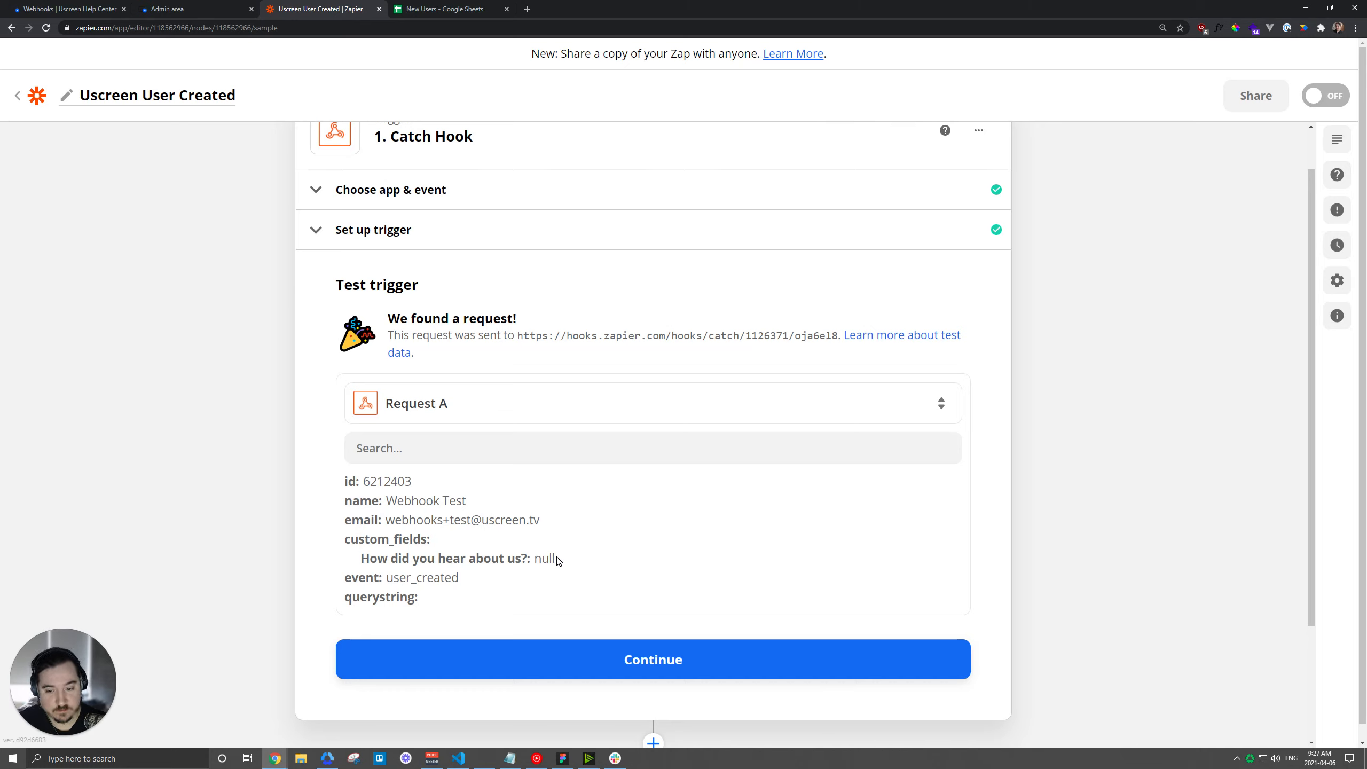
pyautogui.scroll(-2, 568, 550)
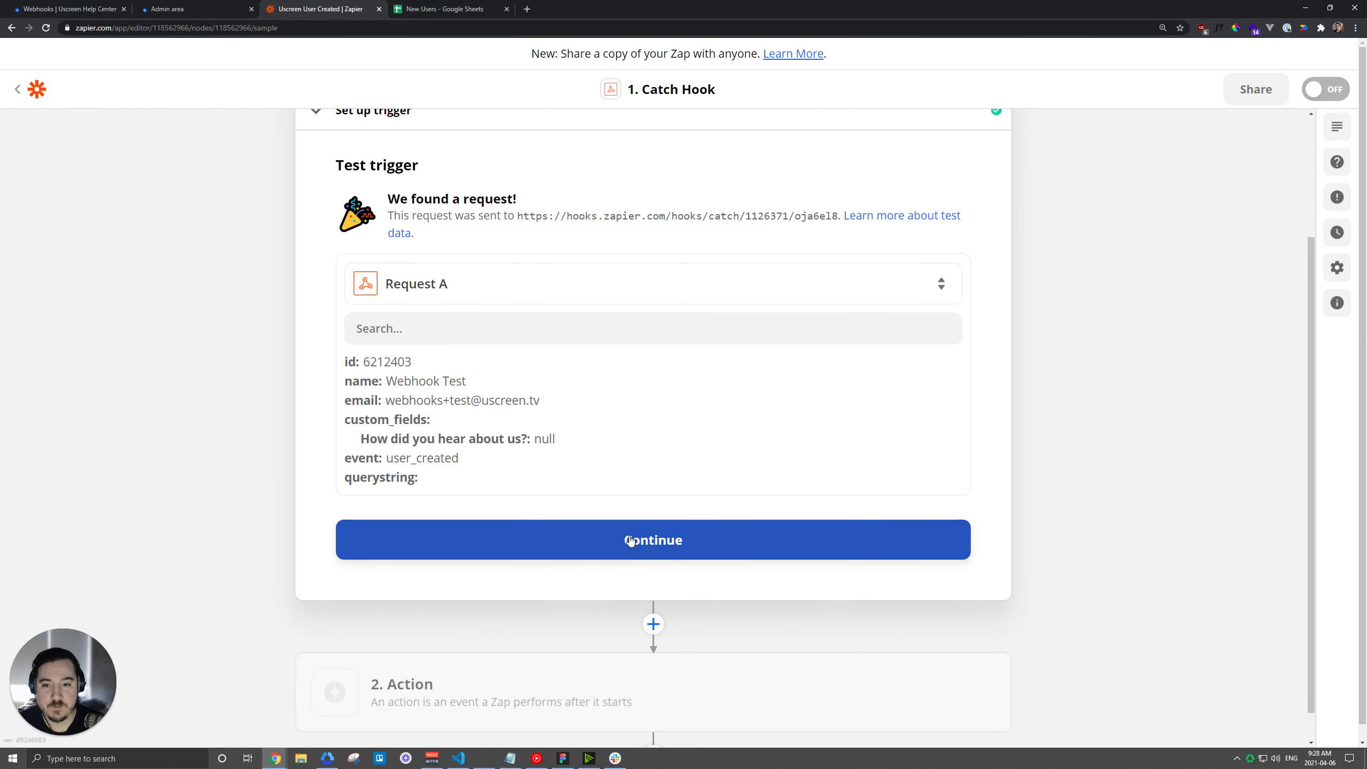
pyautogui.click(631, 540)
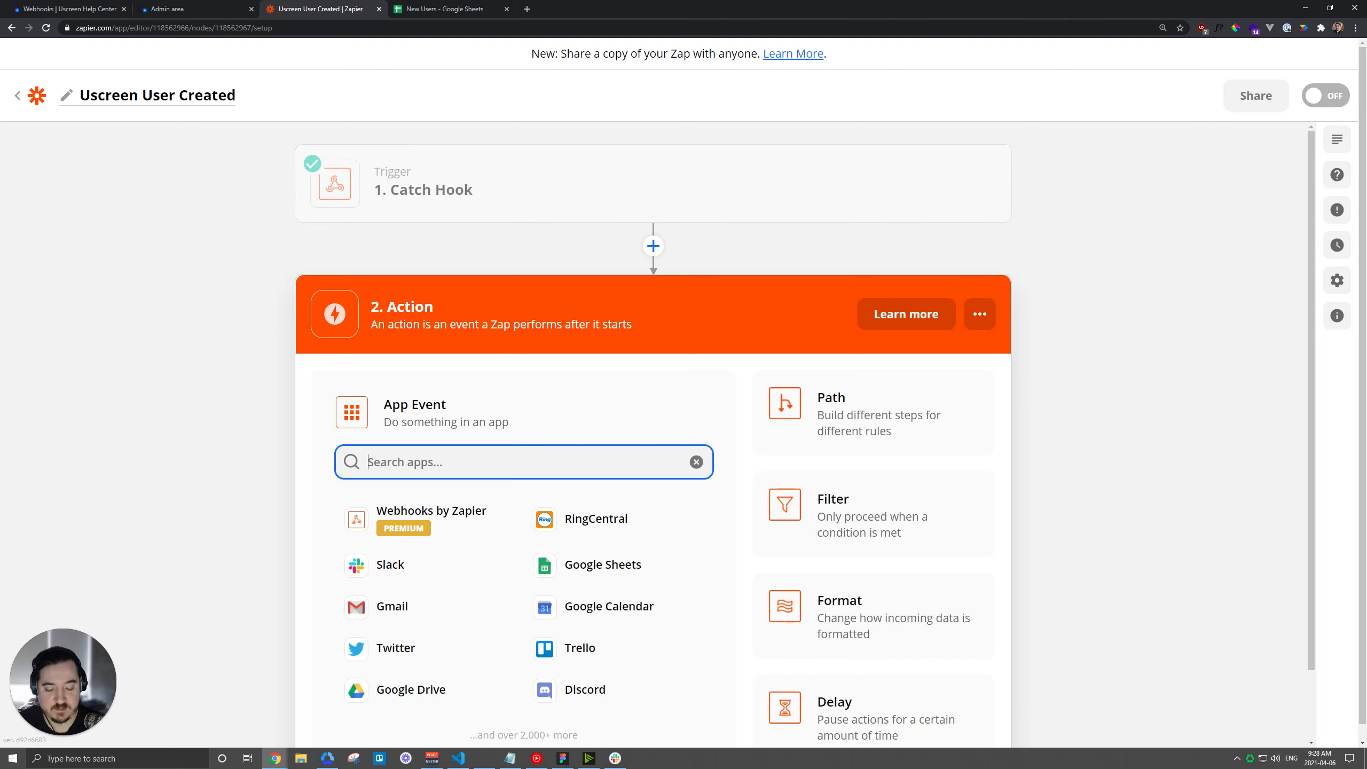
# Choose Google Sheets as the action app with Create Spreadsheet Row as the event.
pyautogui.write('sheets')
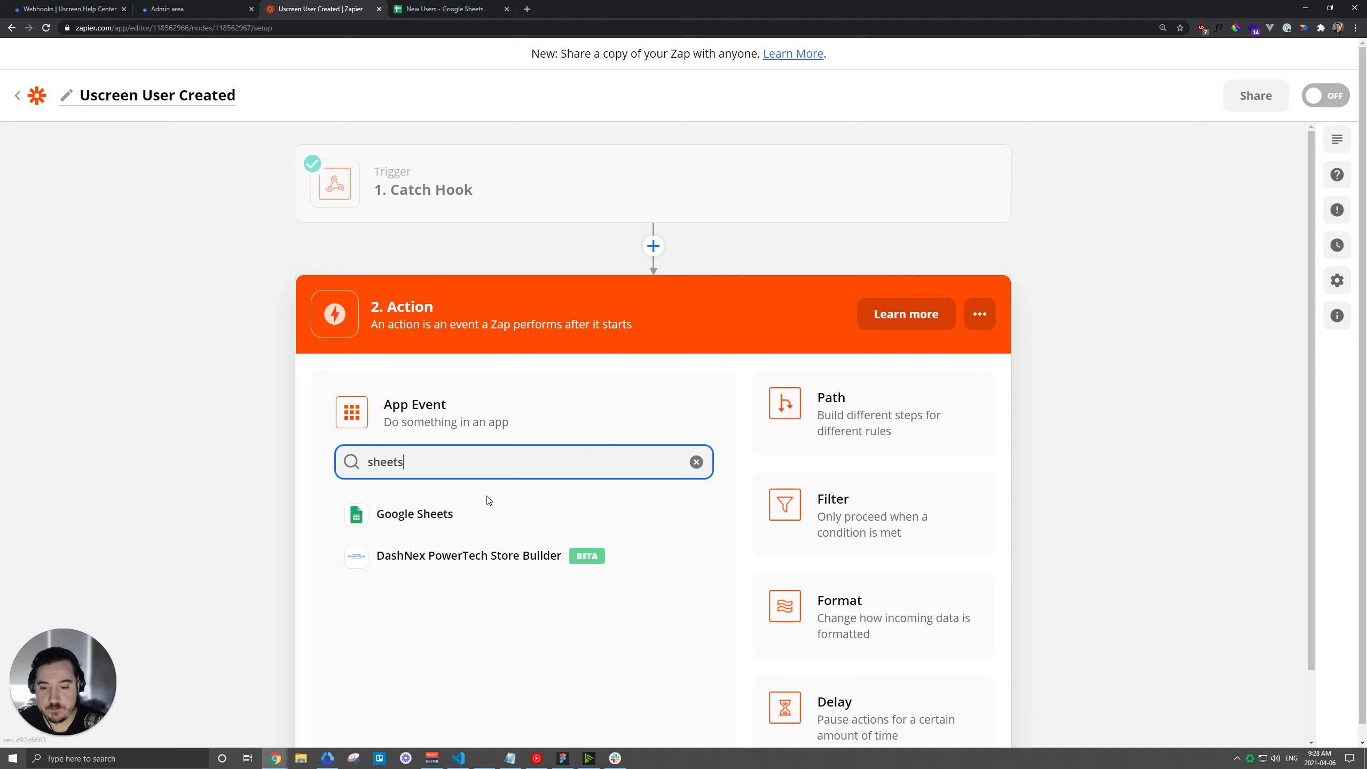
pyautogui.click(452, 510)
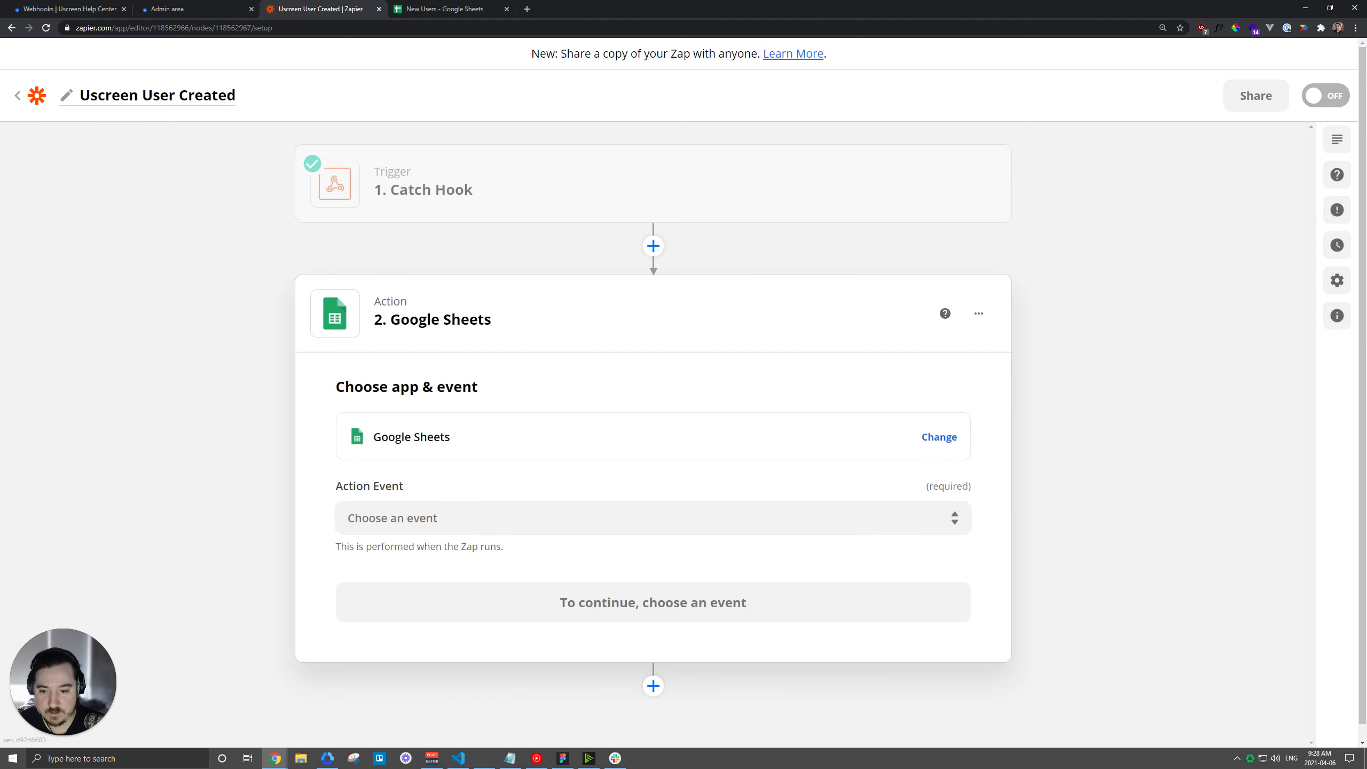
pyautogui.scroll(-2, 644, 506)
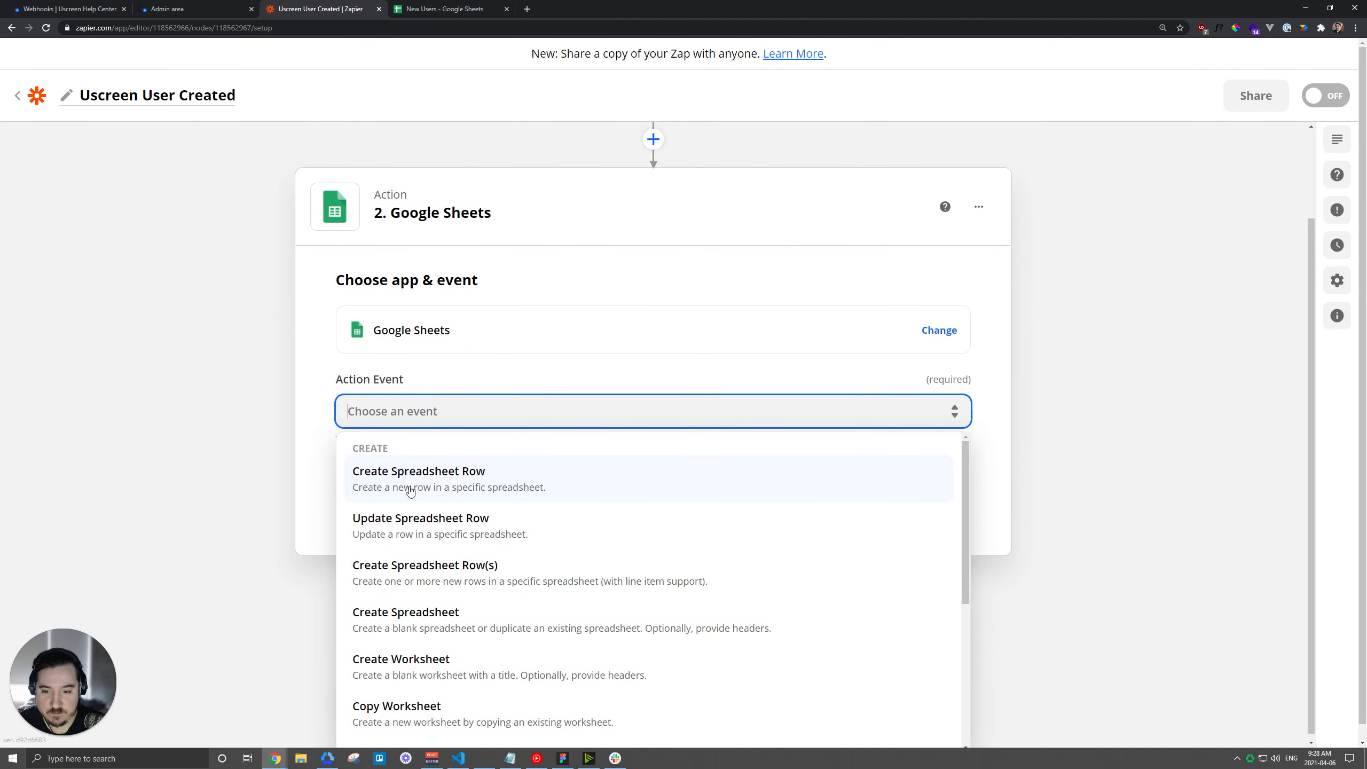
pyautogui.click(470, 485)
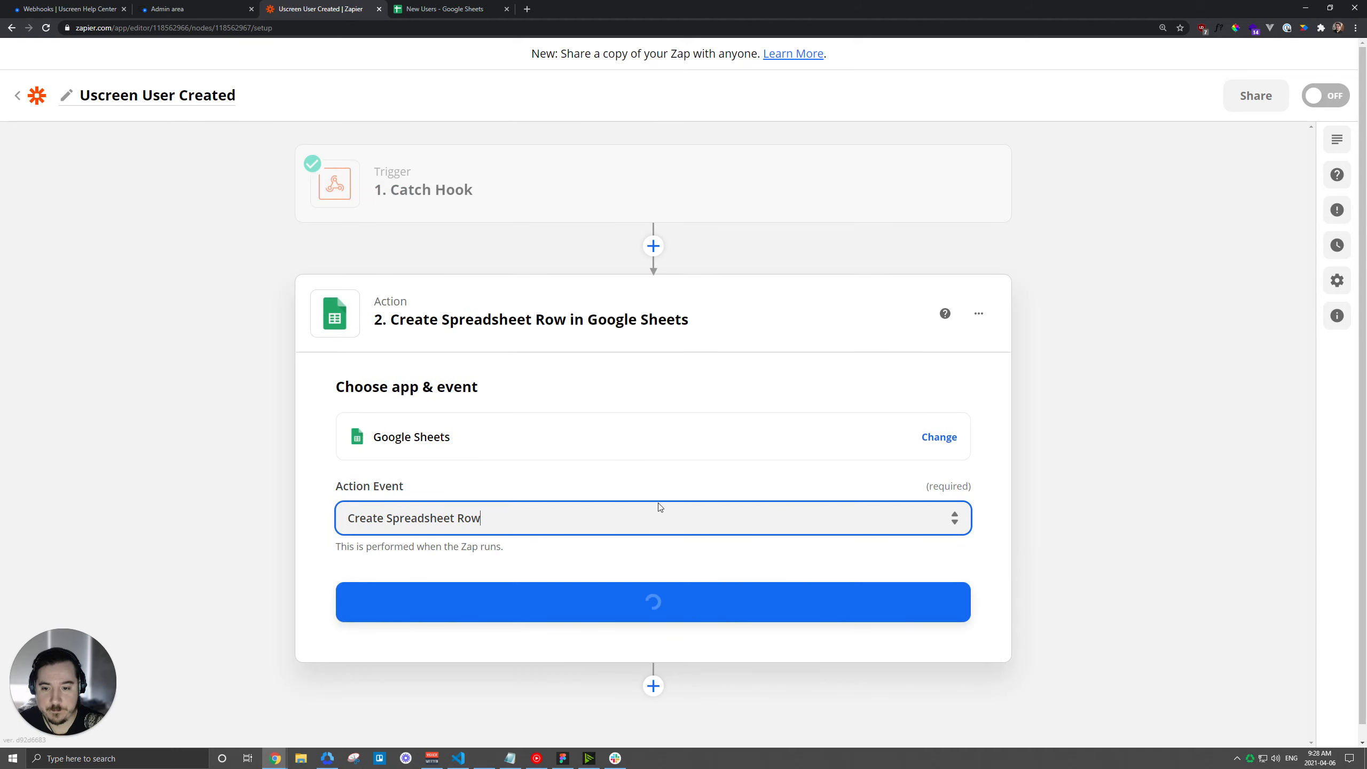
# Check the New Users sheet's Name, Email and Date Added headers, then confirm Create Spreadsheet Row.
pyautogui.click(444, 8)
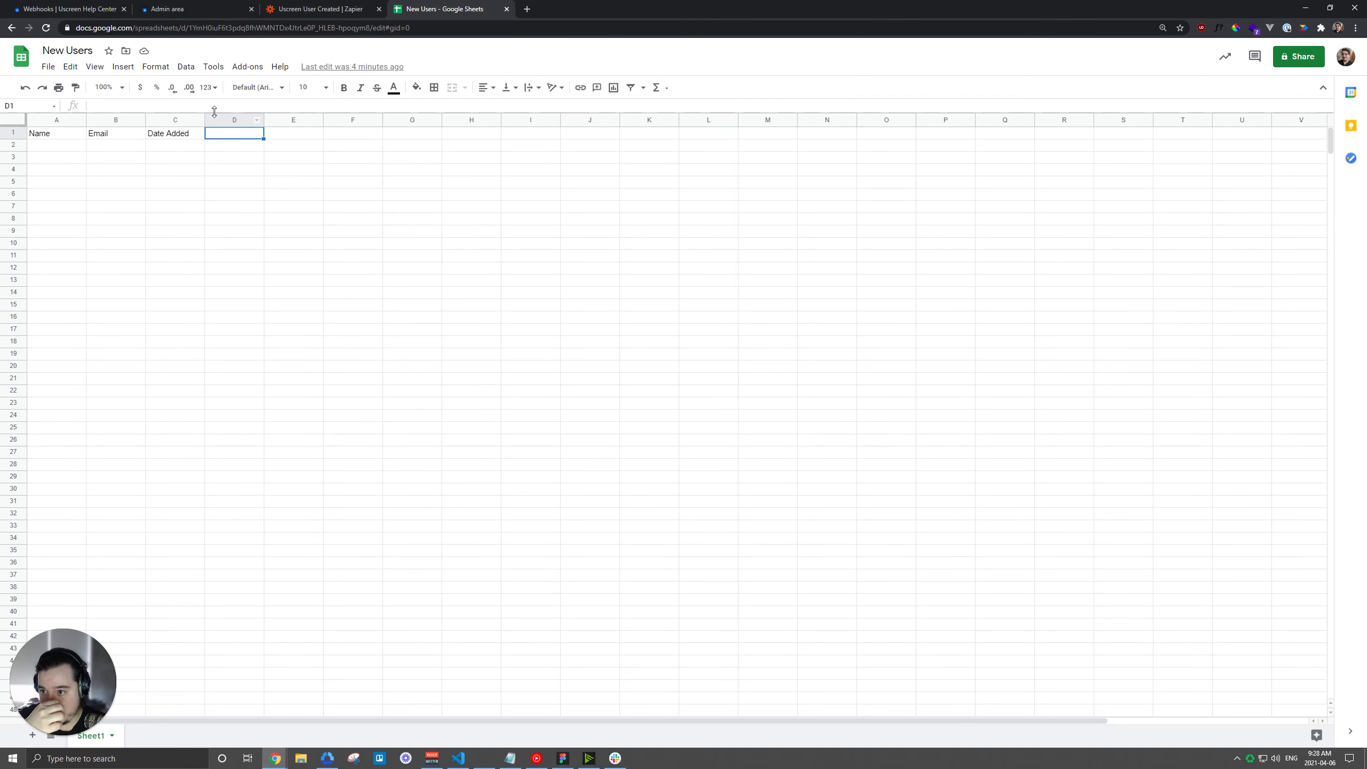
pyautogui.click(55, 136)
pyautogui.click(102, 138)
pyautogui.click(54, 137)
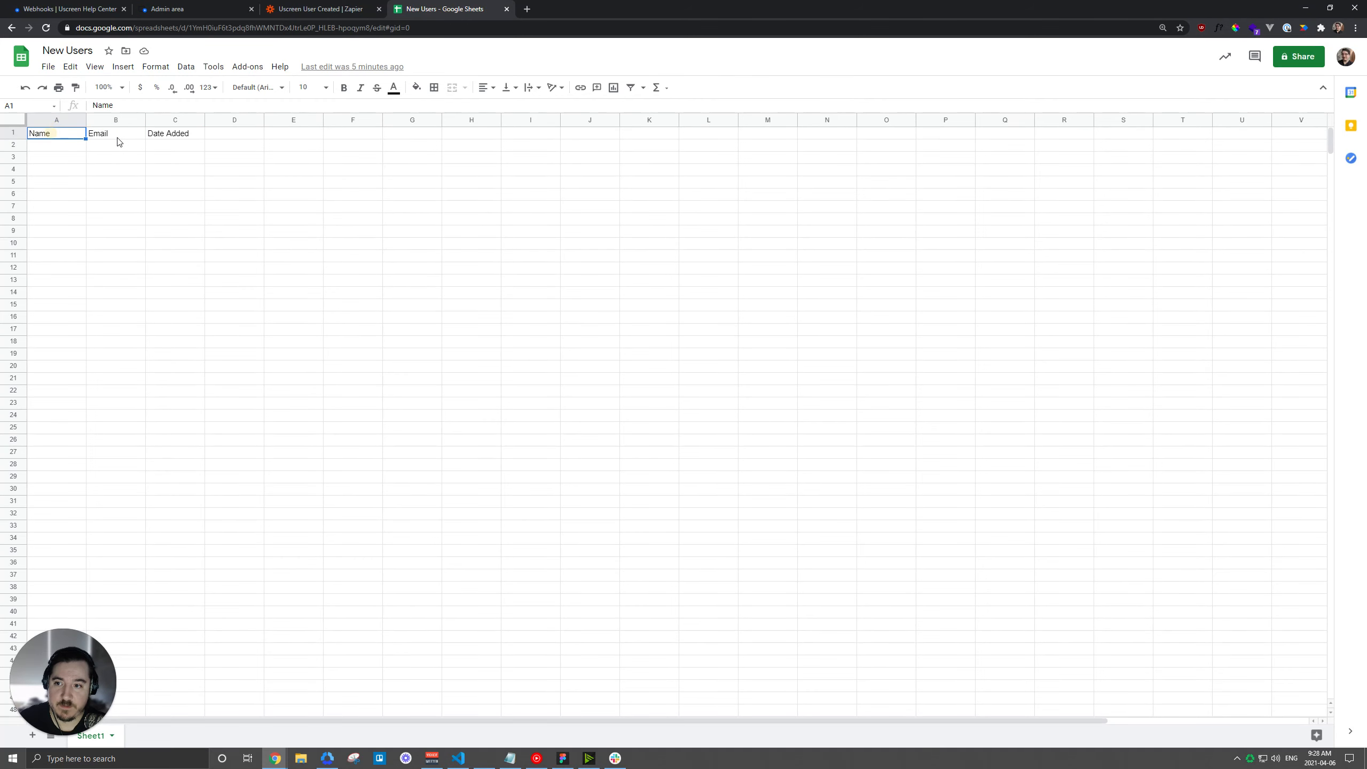
pyautogui.click(172, 135)
pyautogui.click(295, 7)
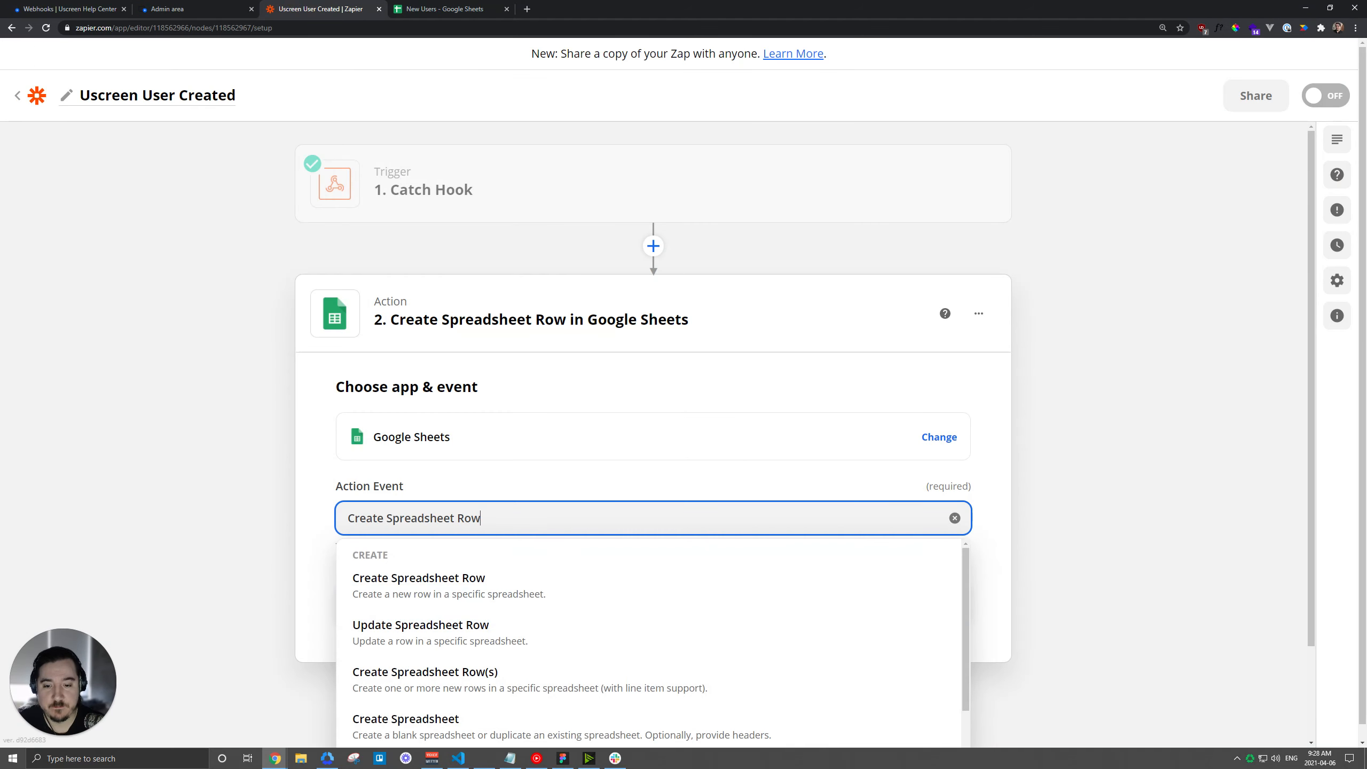
pyautogui.click(414, 586)
# Connect the Google Sheets account to the row action.
pyautogui.click(645, 602)
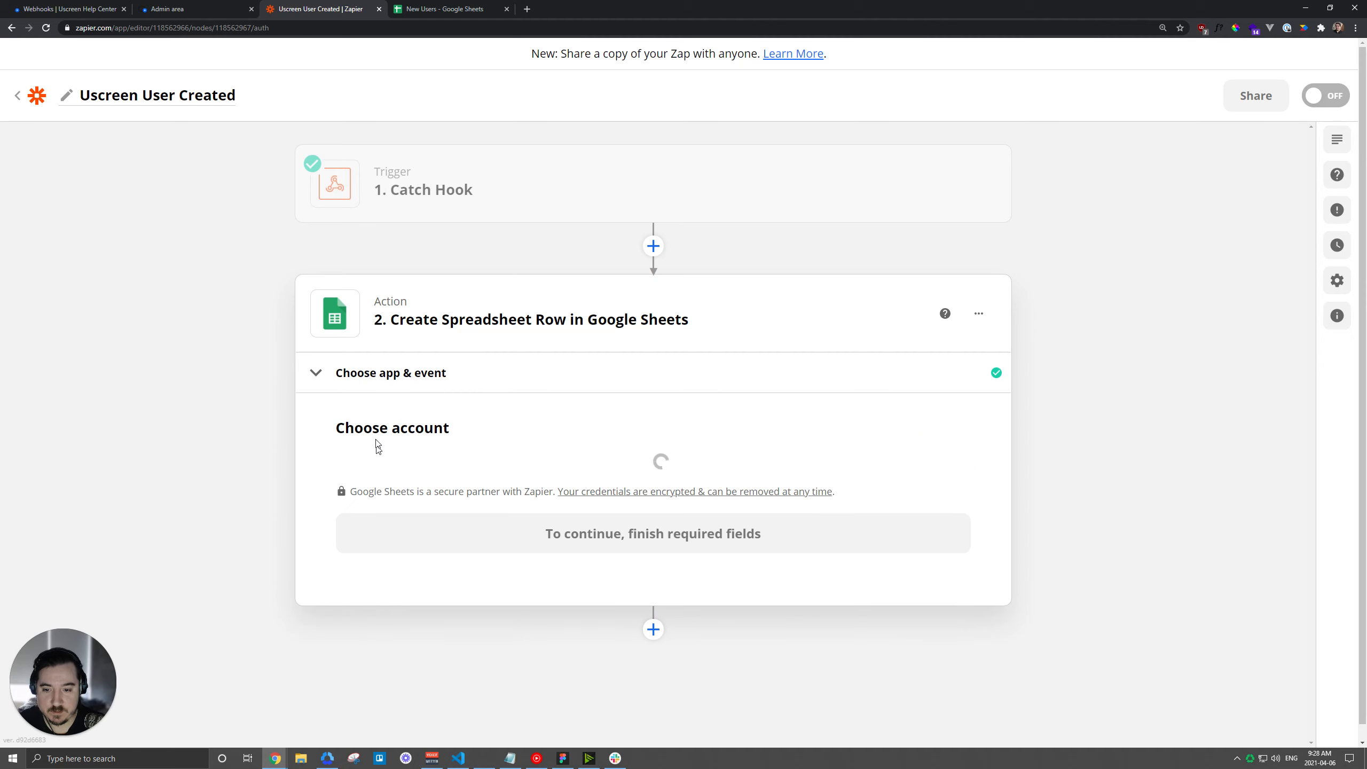
pyautogui.click(529, 489)
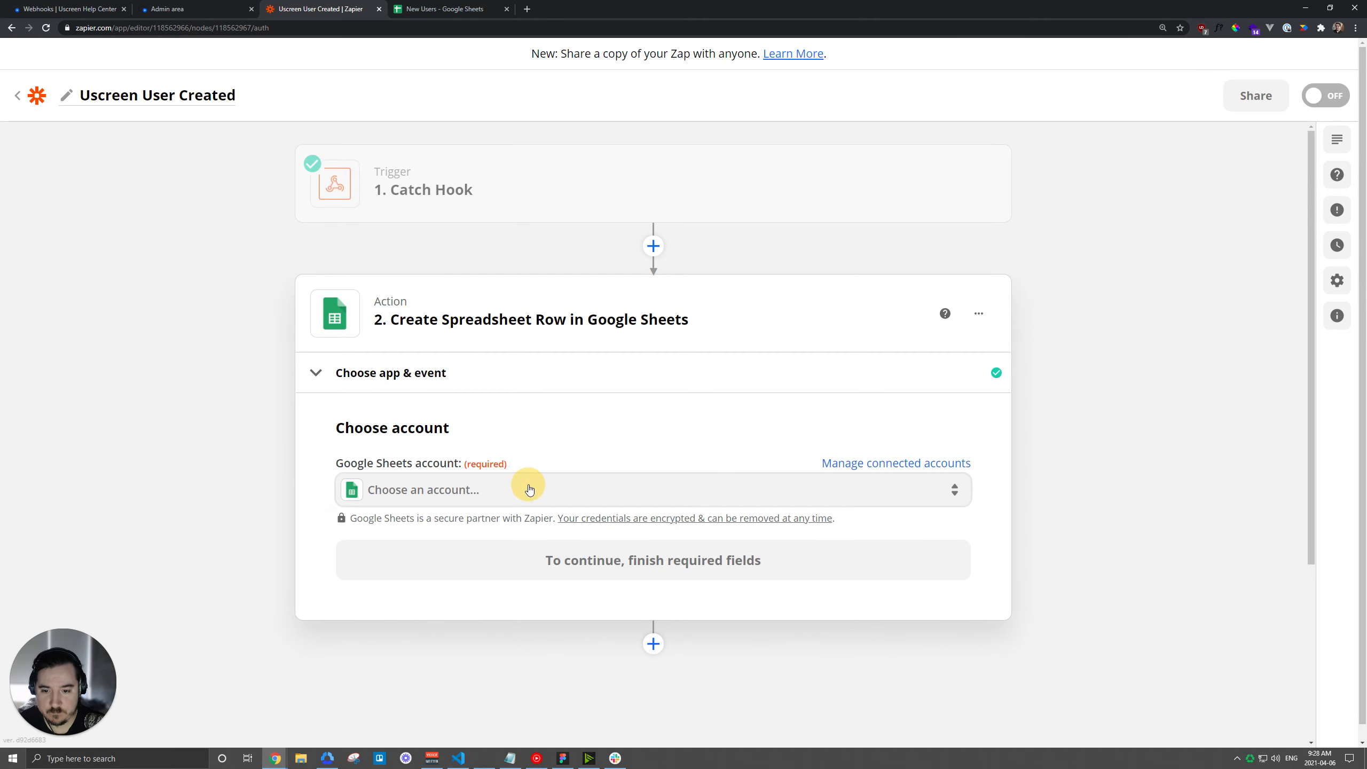
pyautogui.click(366, 665)
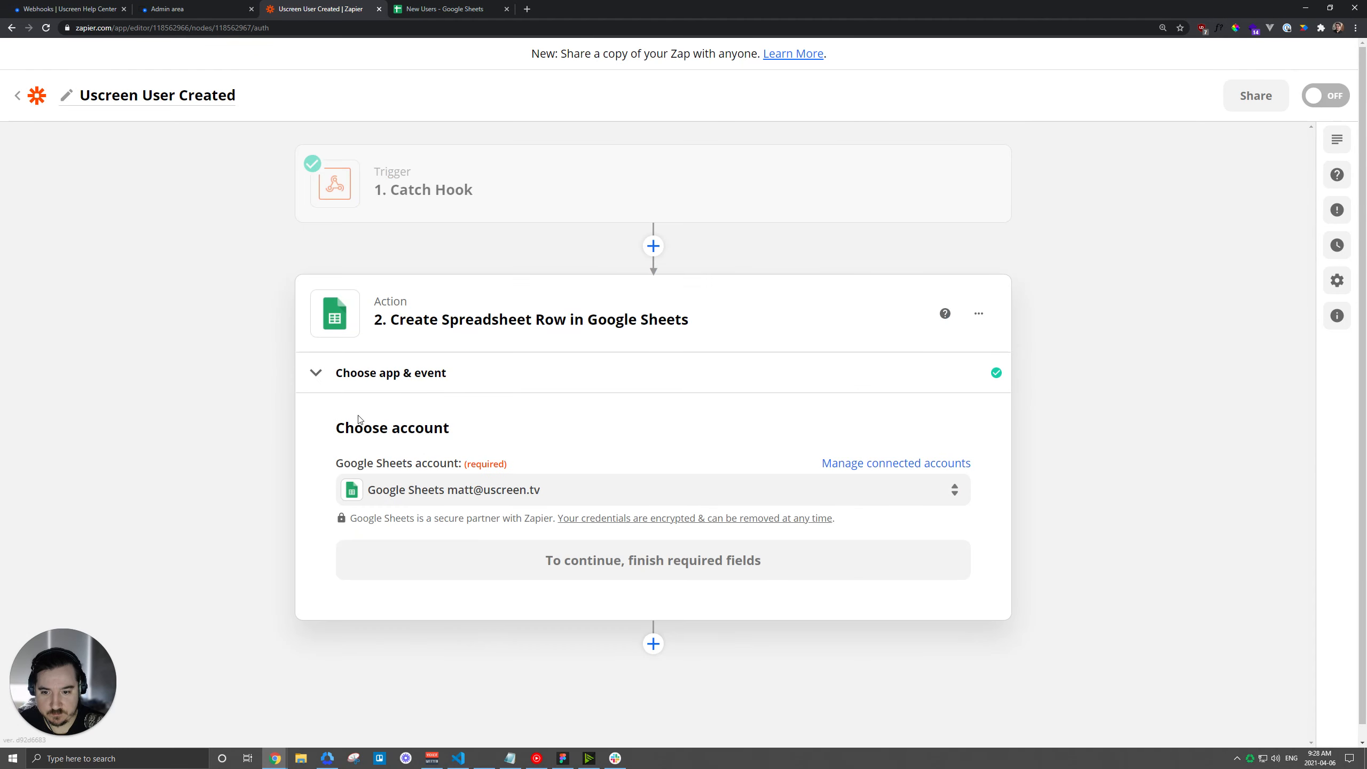
pyautogui.click(502, 559)
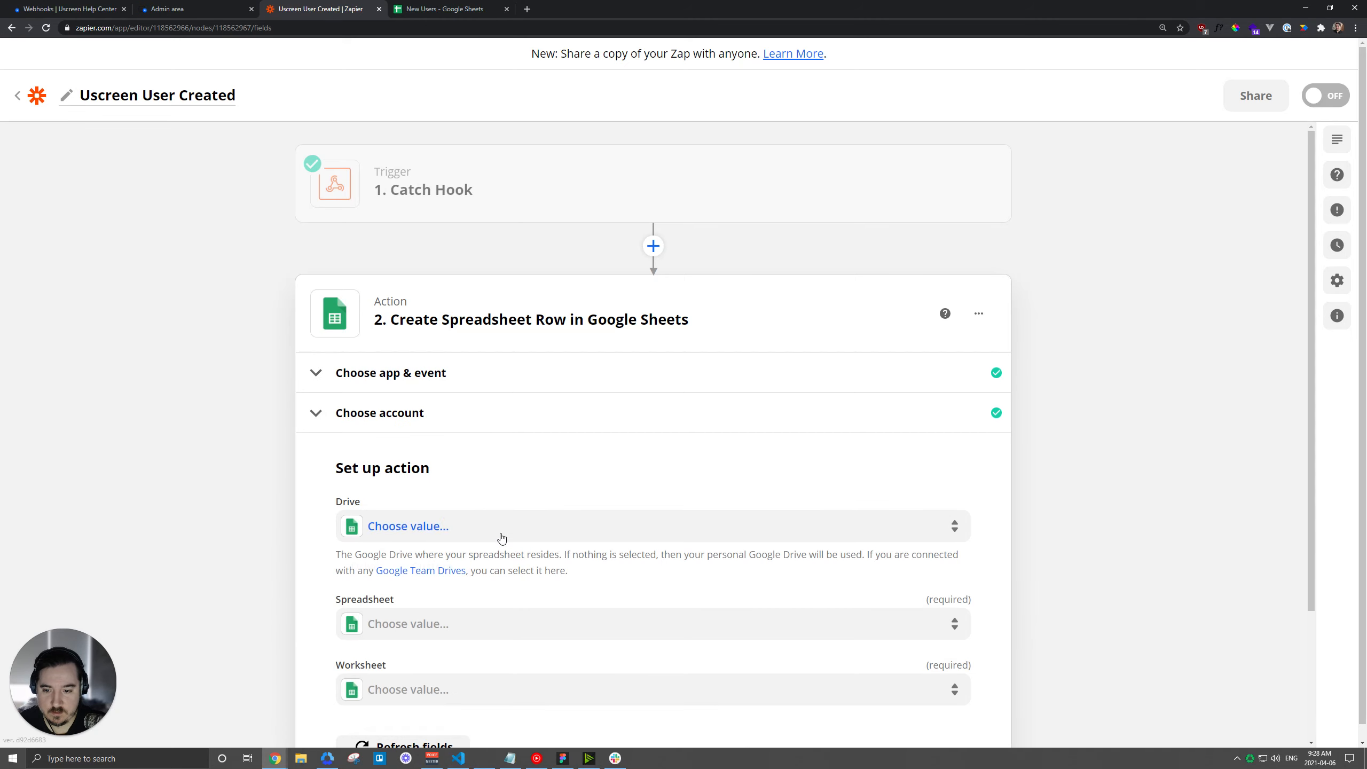
# Set Drive to My Google Drive, Spreadsheet to New Users and Worksheet to Sheet1.
pyautogui.click(501, 538)
pyautogui.click(425, 657)
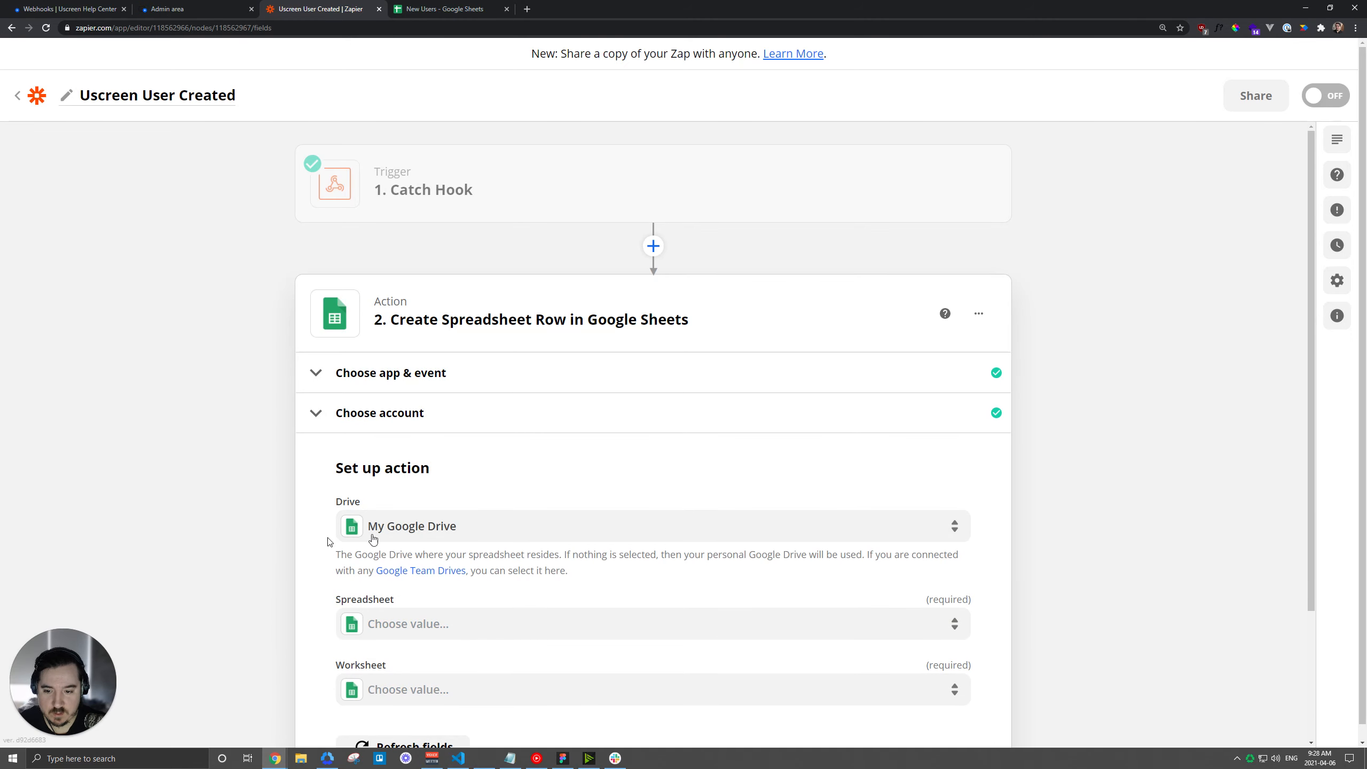
pyautogui.scroll(-3, 329, 511)
pyautogui.click(429, 464)
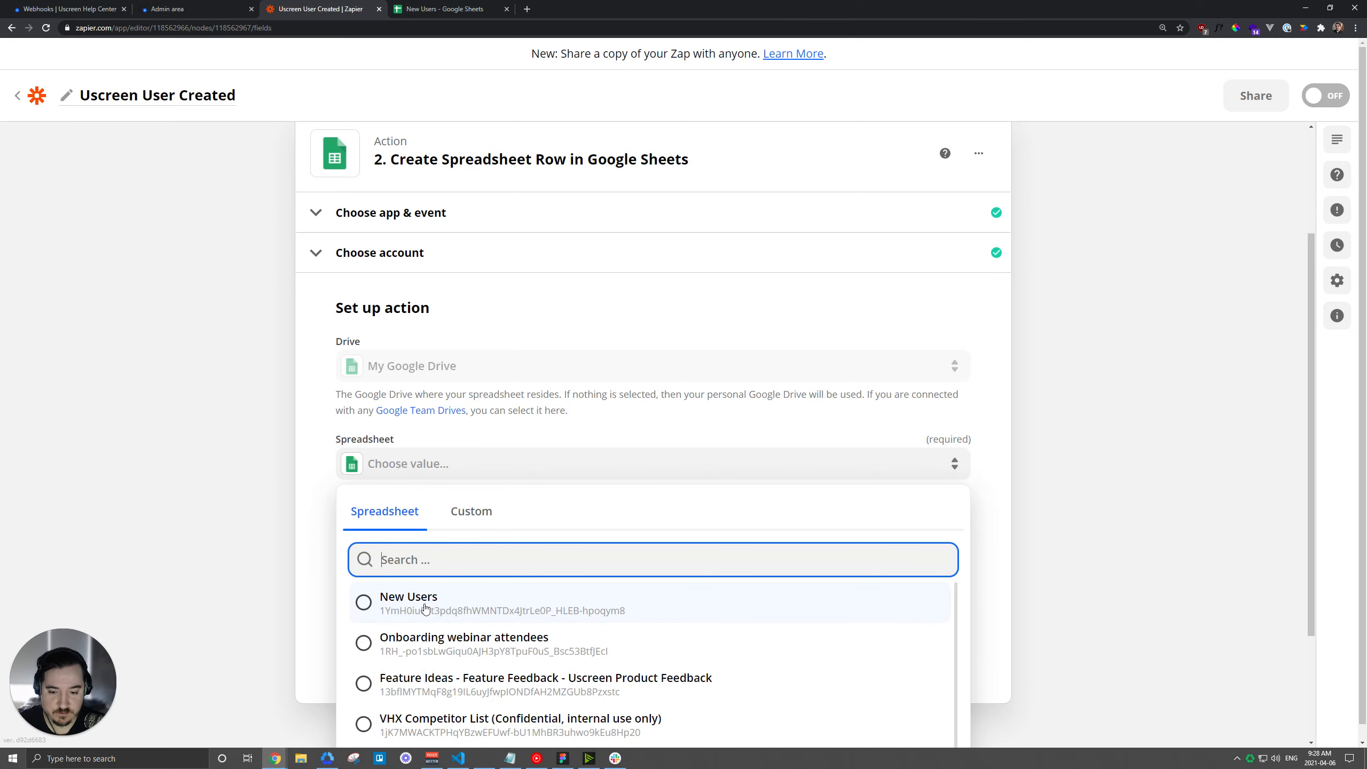
pyautogui.click(422, 605)
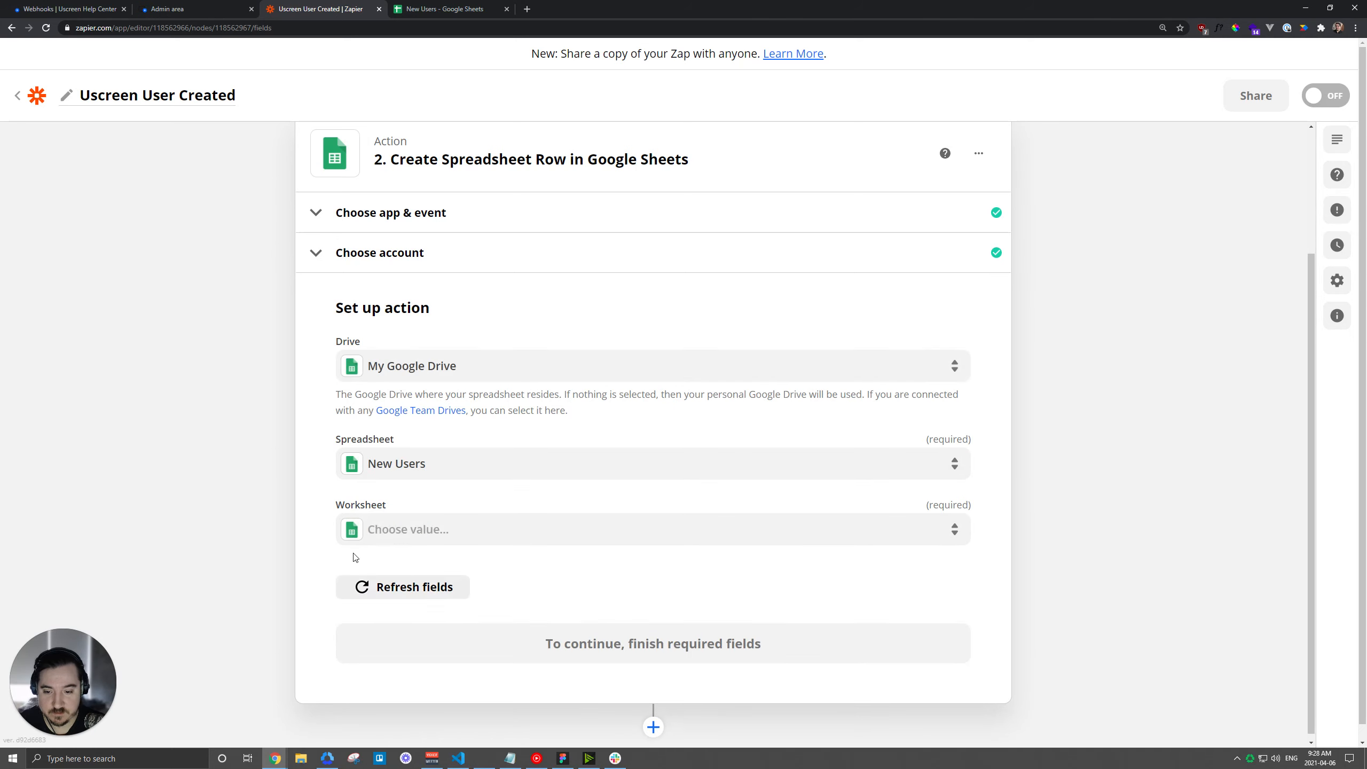
pyautogui.click(422, 532)
pyautogui.click(394, 661)
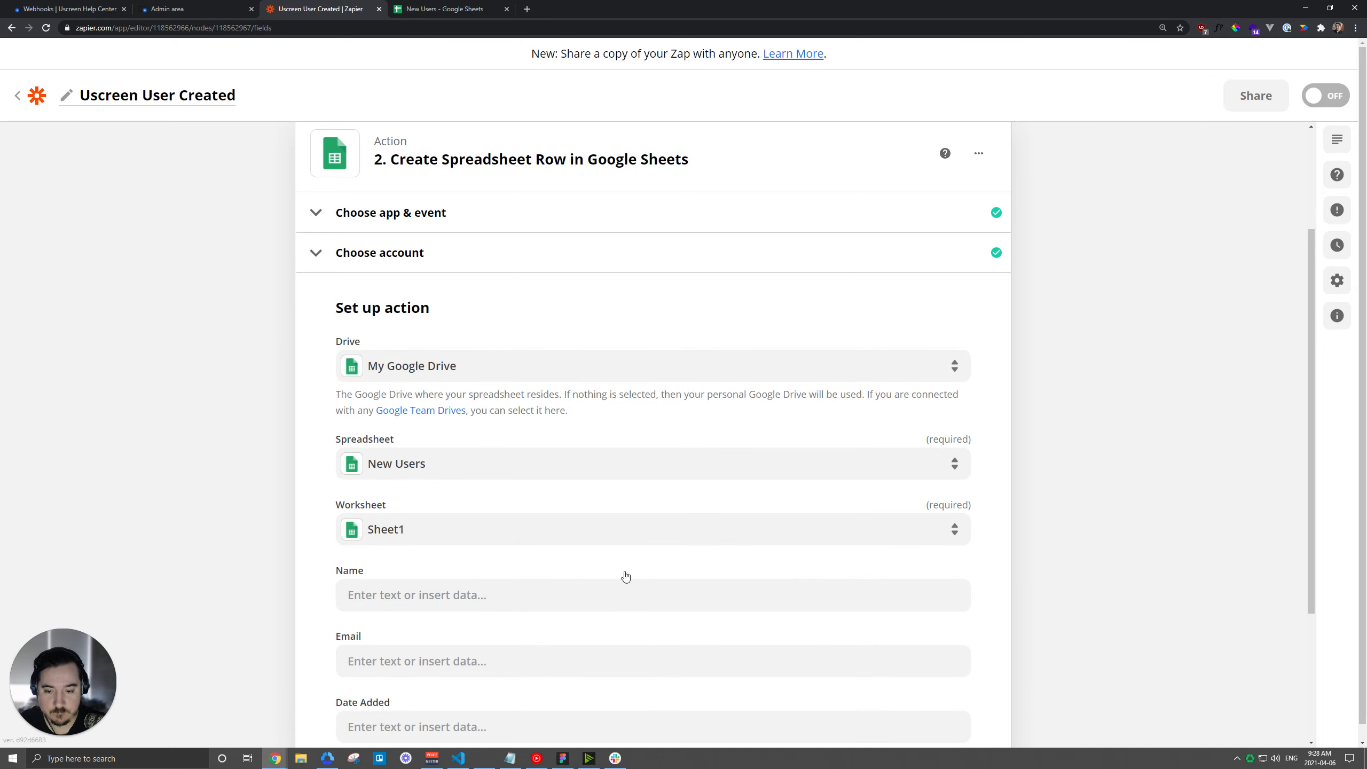
pyautogui.scroll(-3, 592, 554)
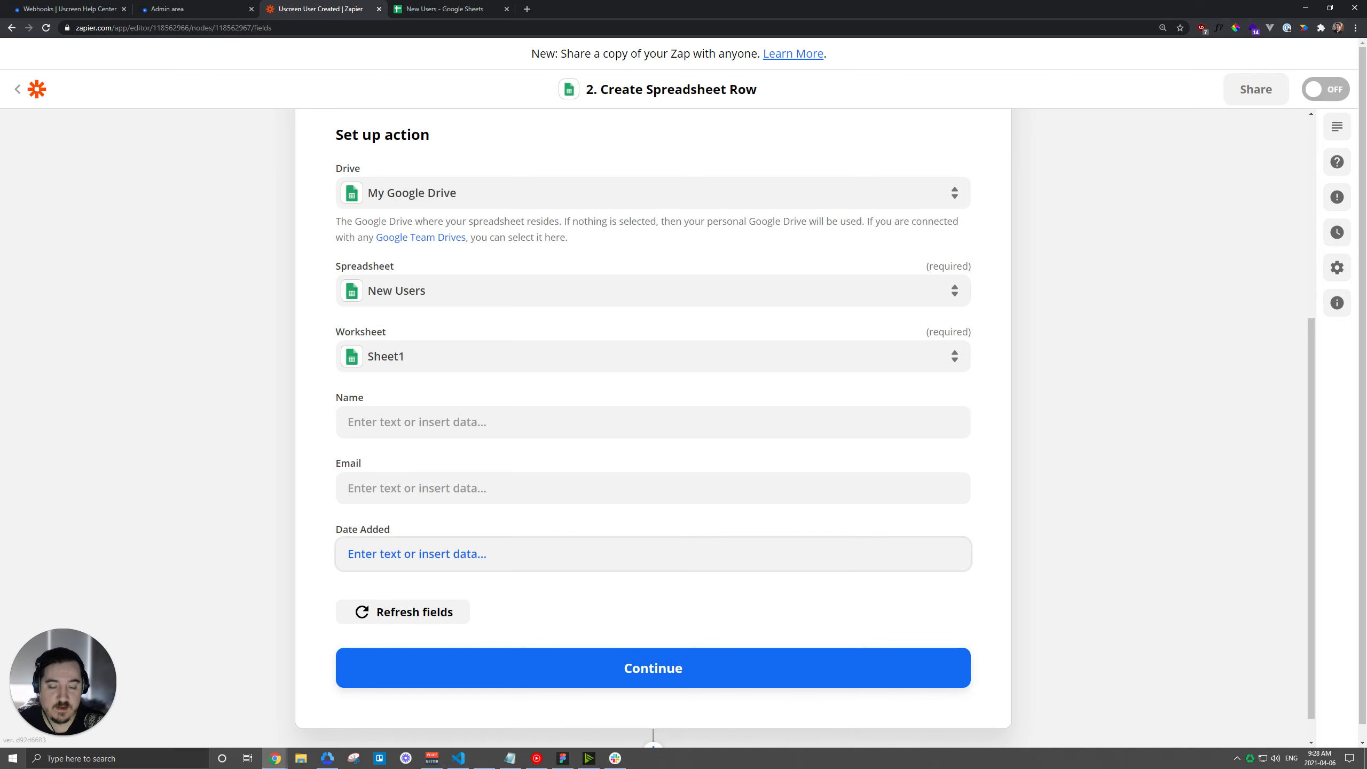
pyautogui.click(441, 9)
# Type a 'Status' header into cell D1, then refresh the Zap's fields so Status appears.
pyautogui.click(237, 135)
pyautogui.write('Status')
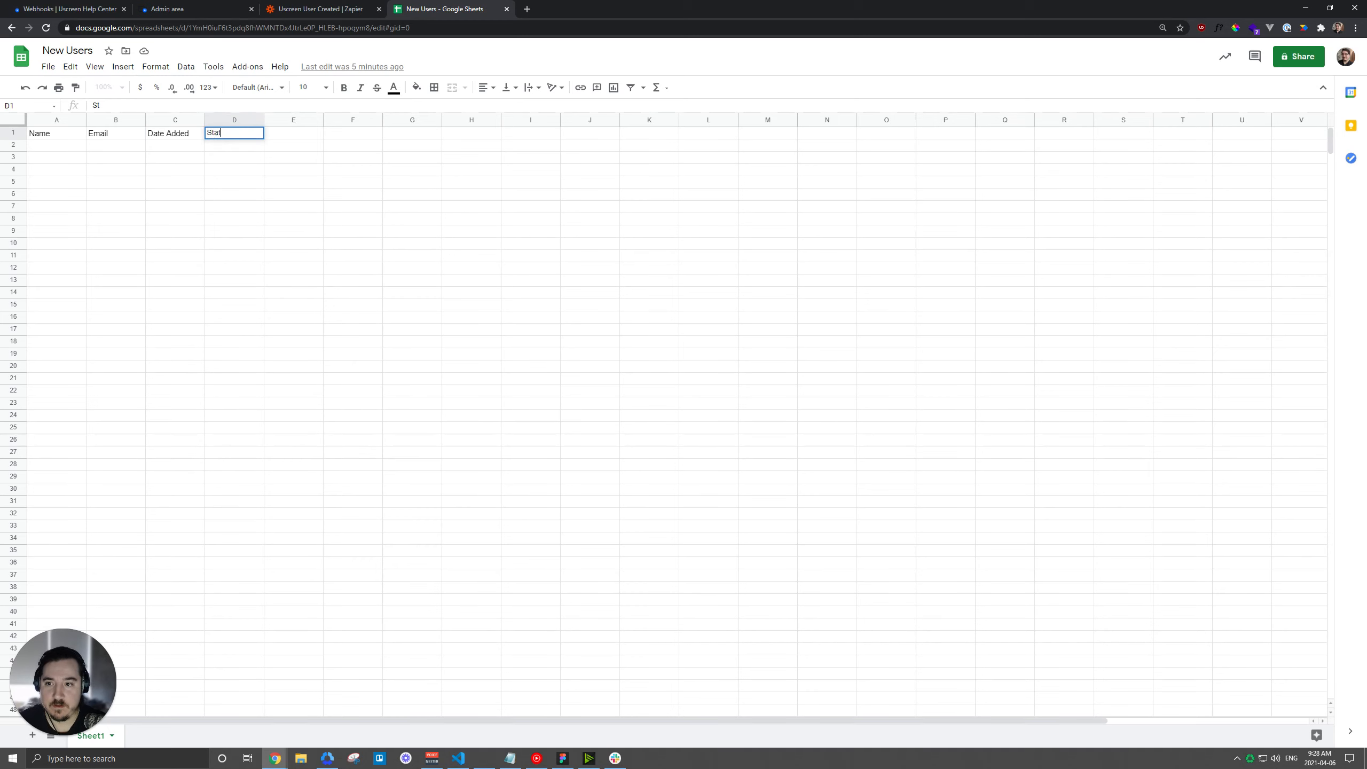
pyautogui.press('Return')
pyautogui.click(301, 9)
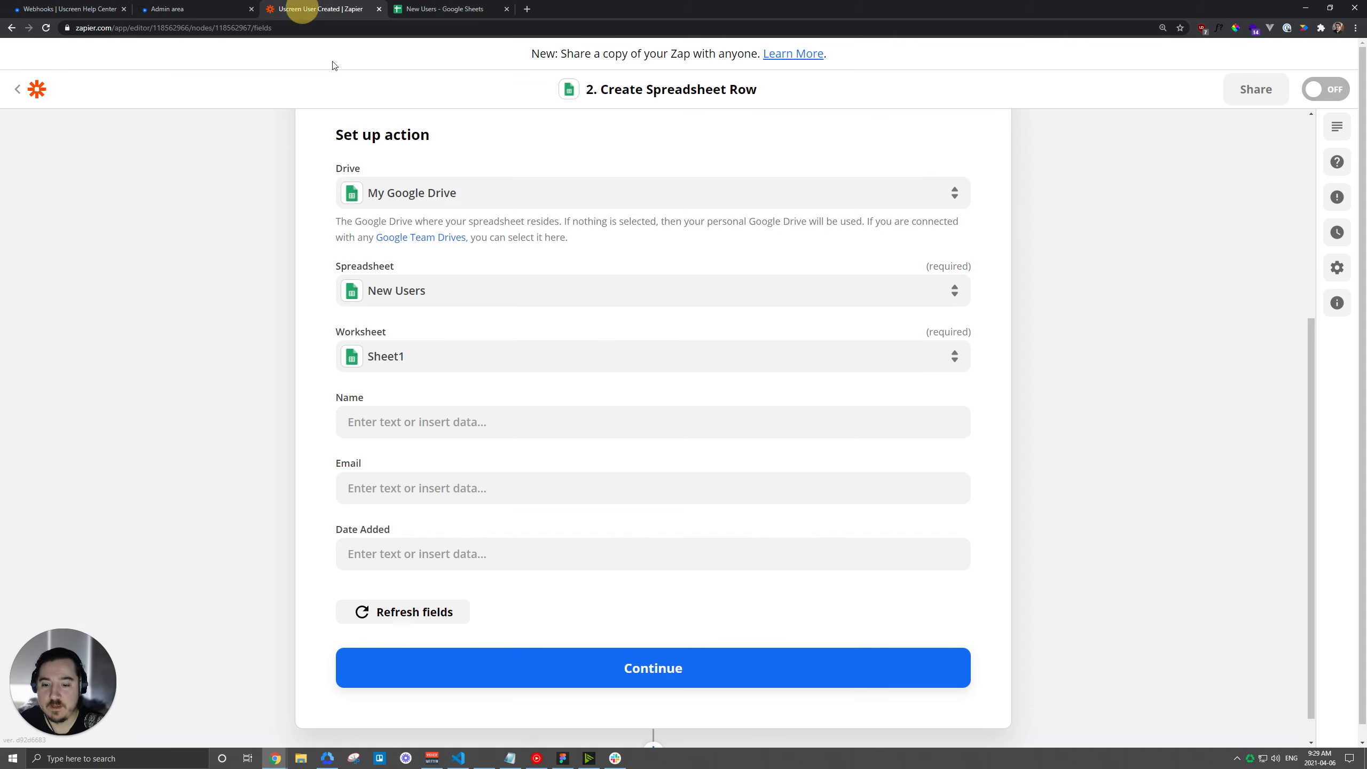
pyautogui.click(420, 614)
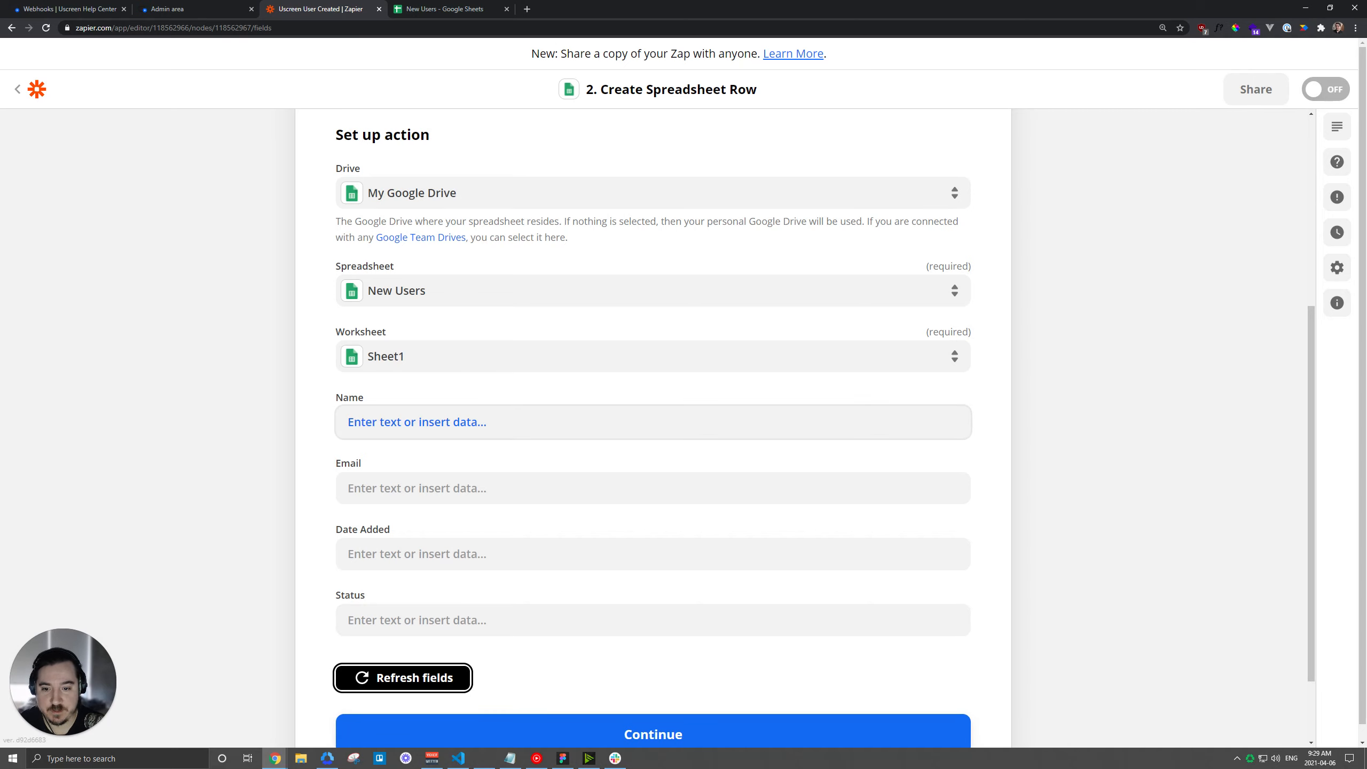
# Map the caught Name value into the row action's Name field.
pyautogui.click(442, 423)
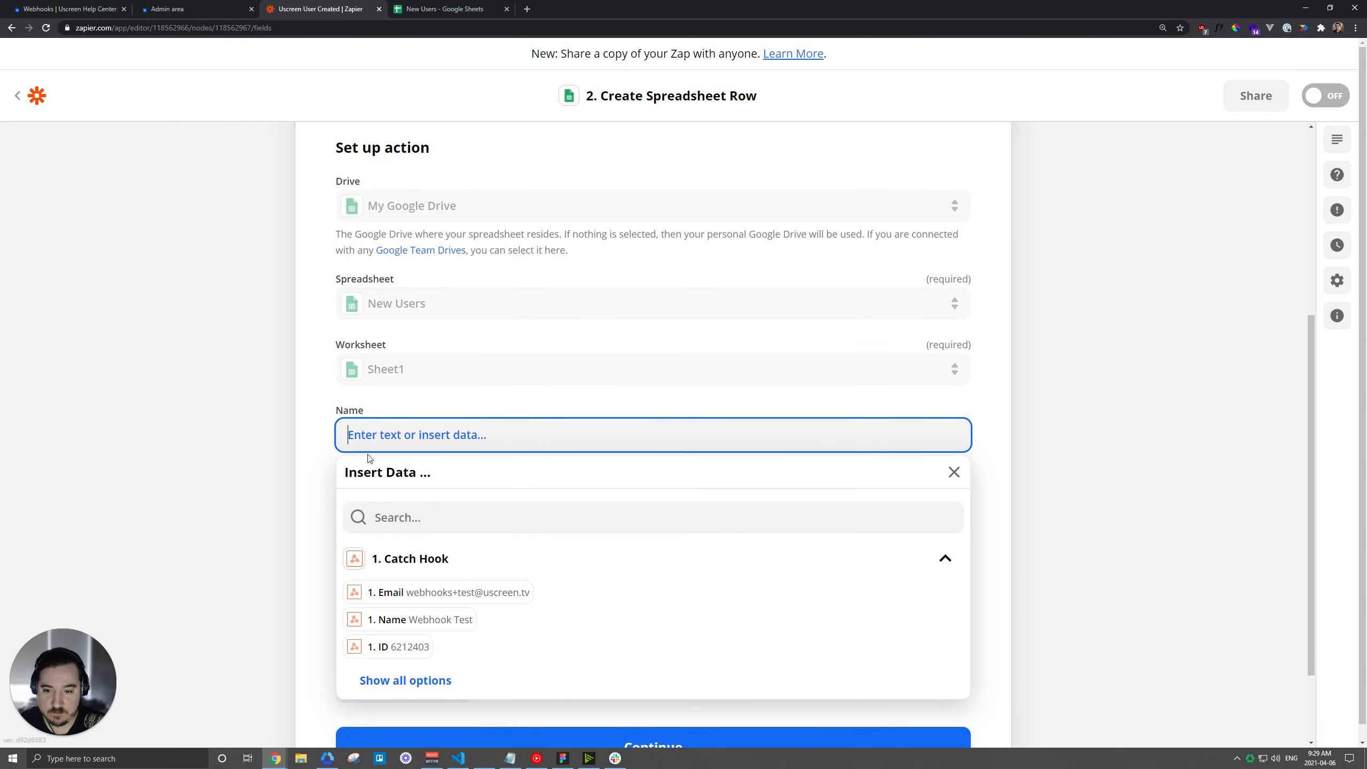
pyautogui.click(419, 631)
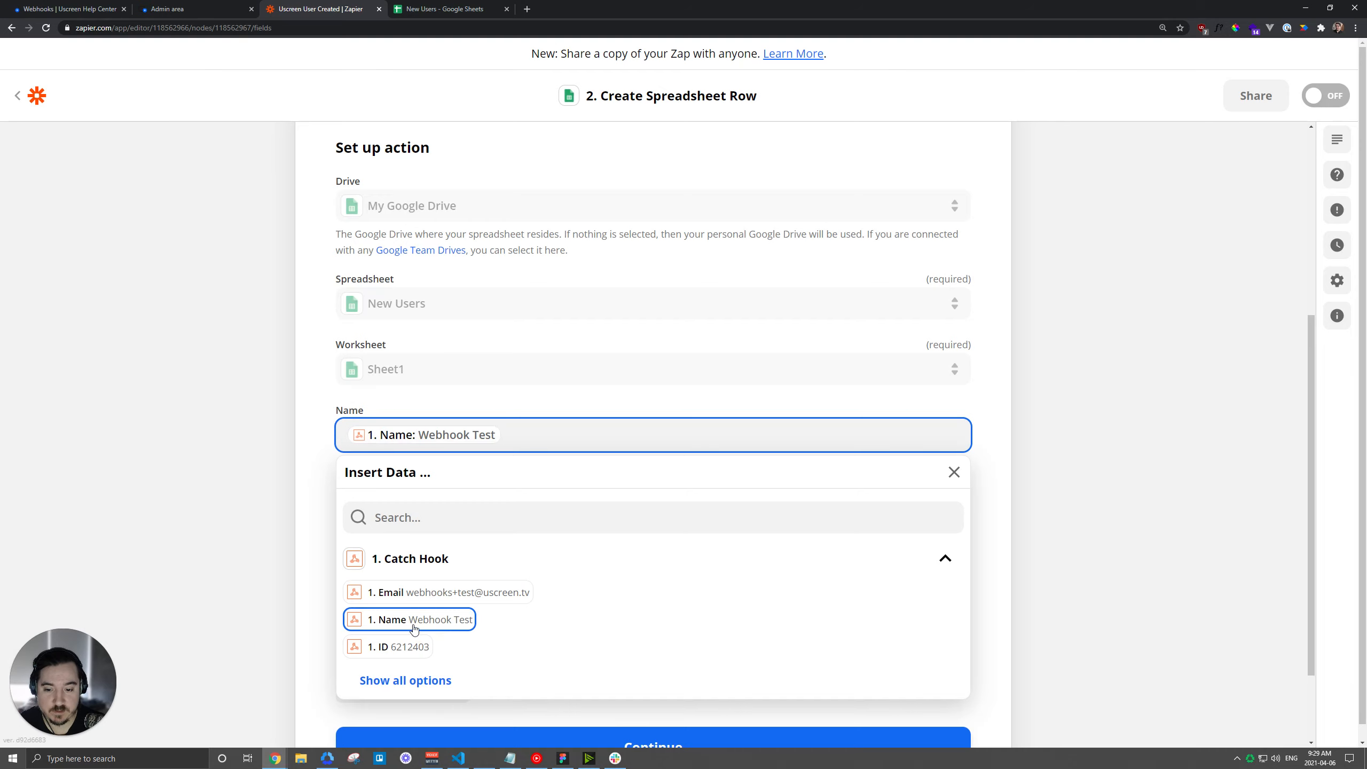
pyautogui.click(304, 504)
# Insert '1. Email' into the Email field, then glance at the Date Added data list.
pyautogui.click(449, 516)
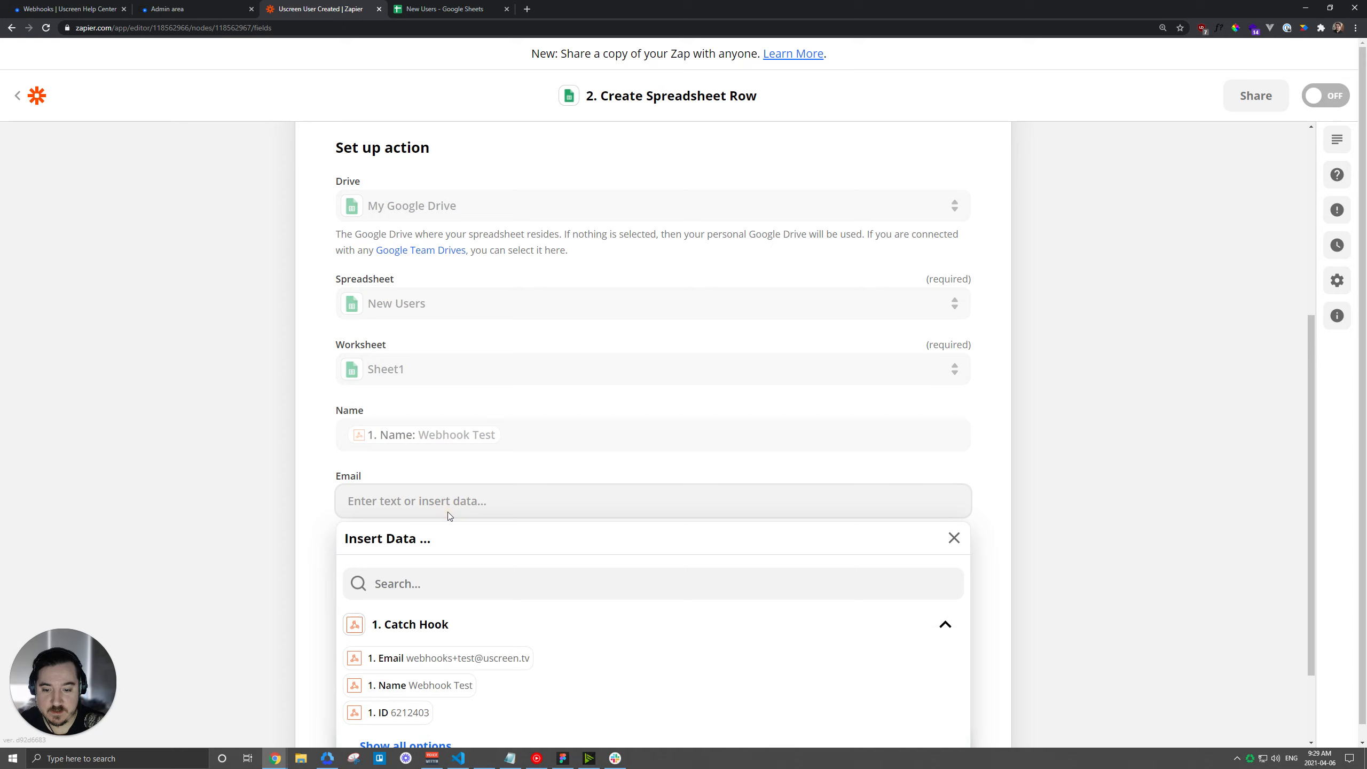
pyautogui.click(461, 657)
pyautogui.click(318, 533)
pyautogui.click(442, 560)
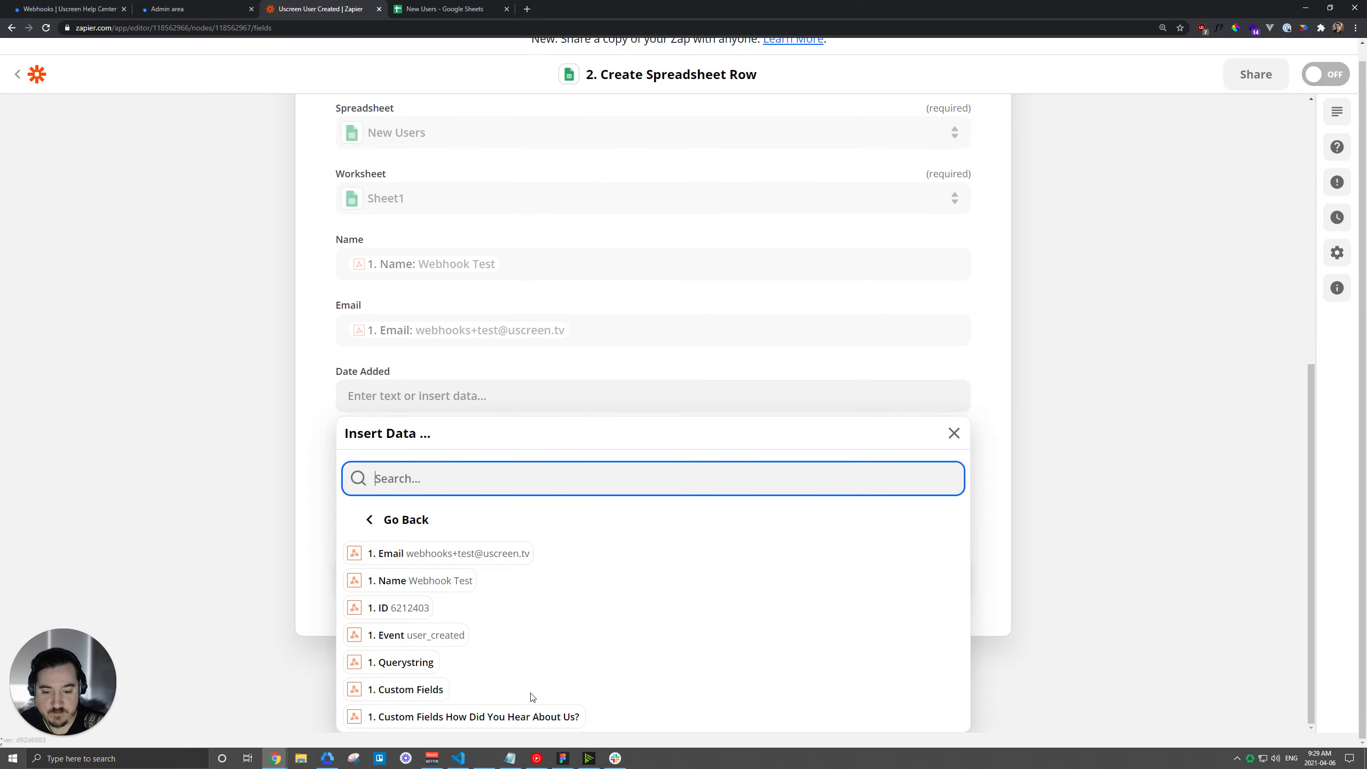
pyautogui.click(294, 438)
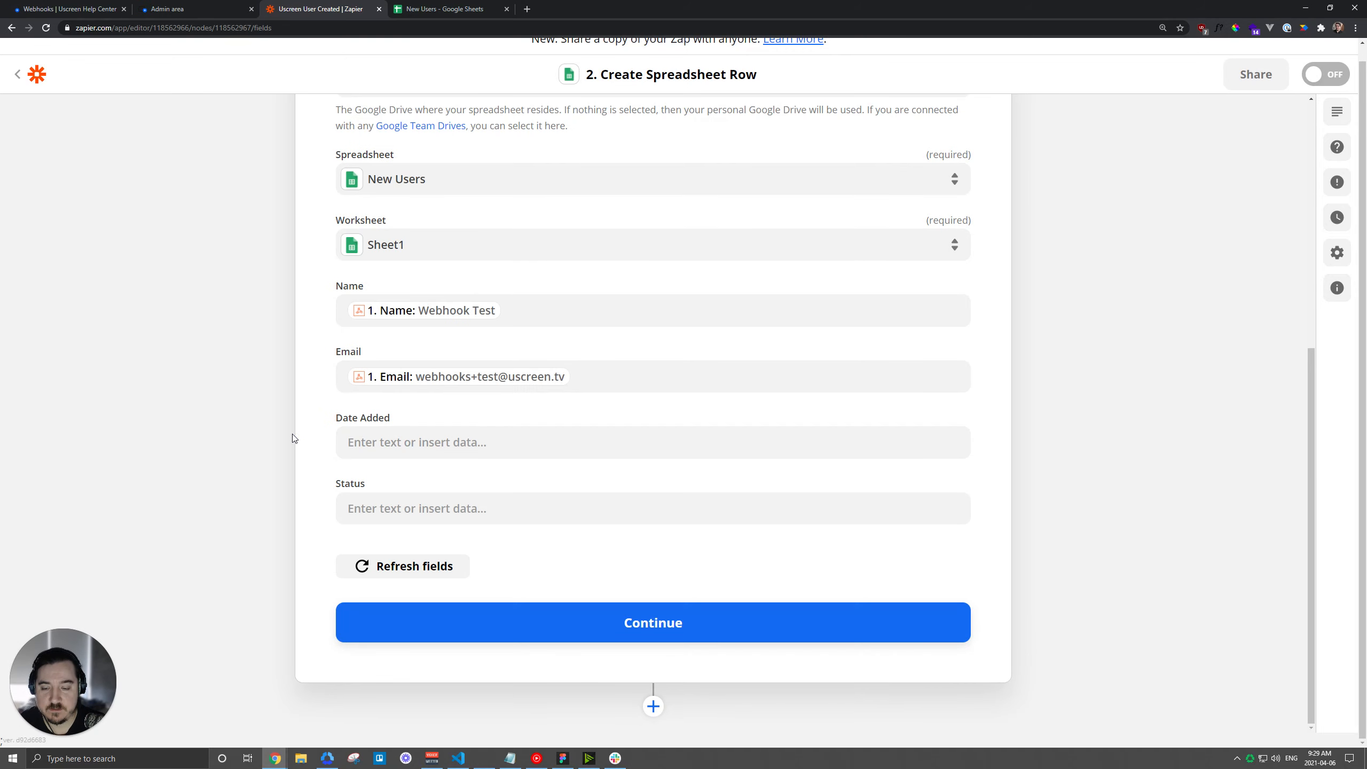
# Search the web for 'get current date zapier' and open the Zapier help article.
pyautogui.hotkey('ctrl', 't')
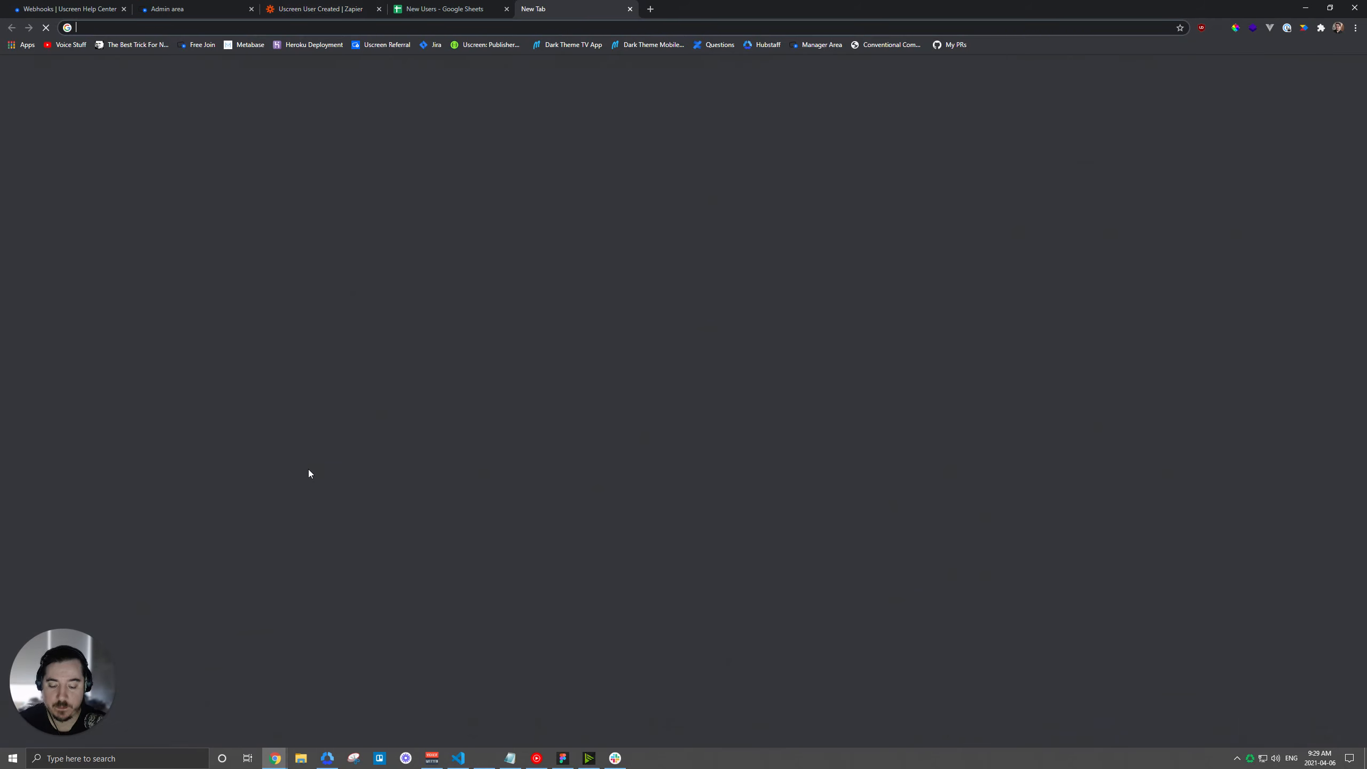
pyautogui.write('get current date zapier')
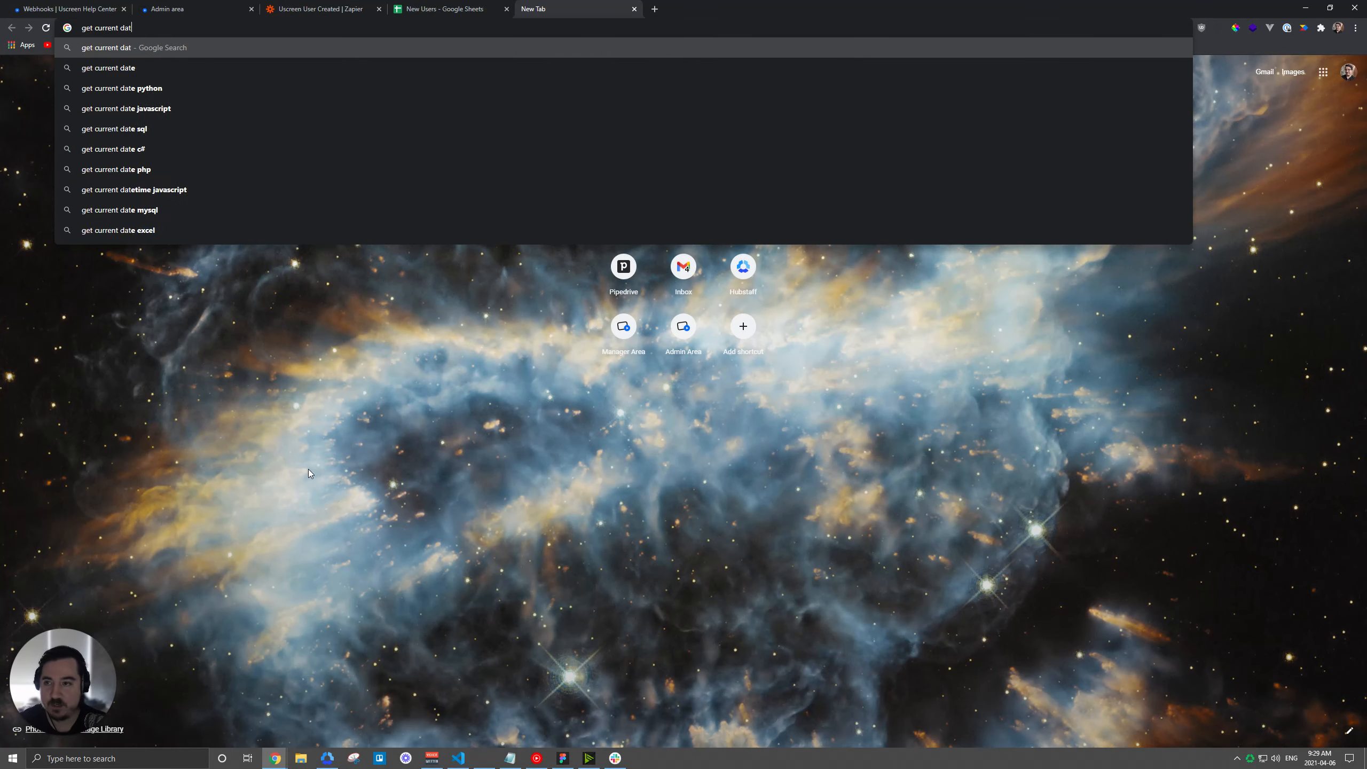
pyautogui.press('Return')
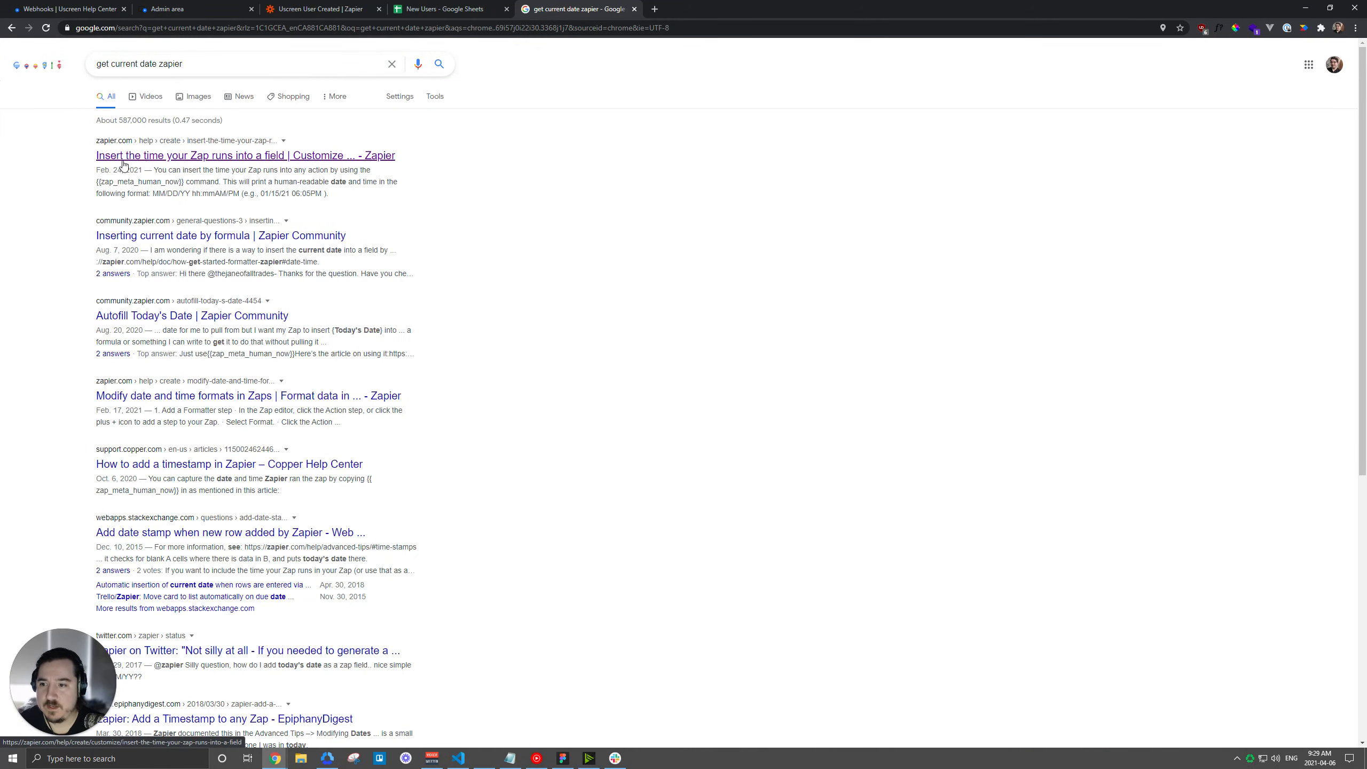
pyautogui.click(161, 158)
# Select the {{zap_meta_human_now}} command in the article and go back to the Zap editor.
pyautogui.scroll(-3, 455, 282)
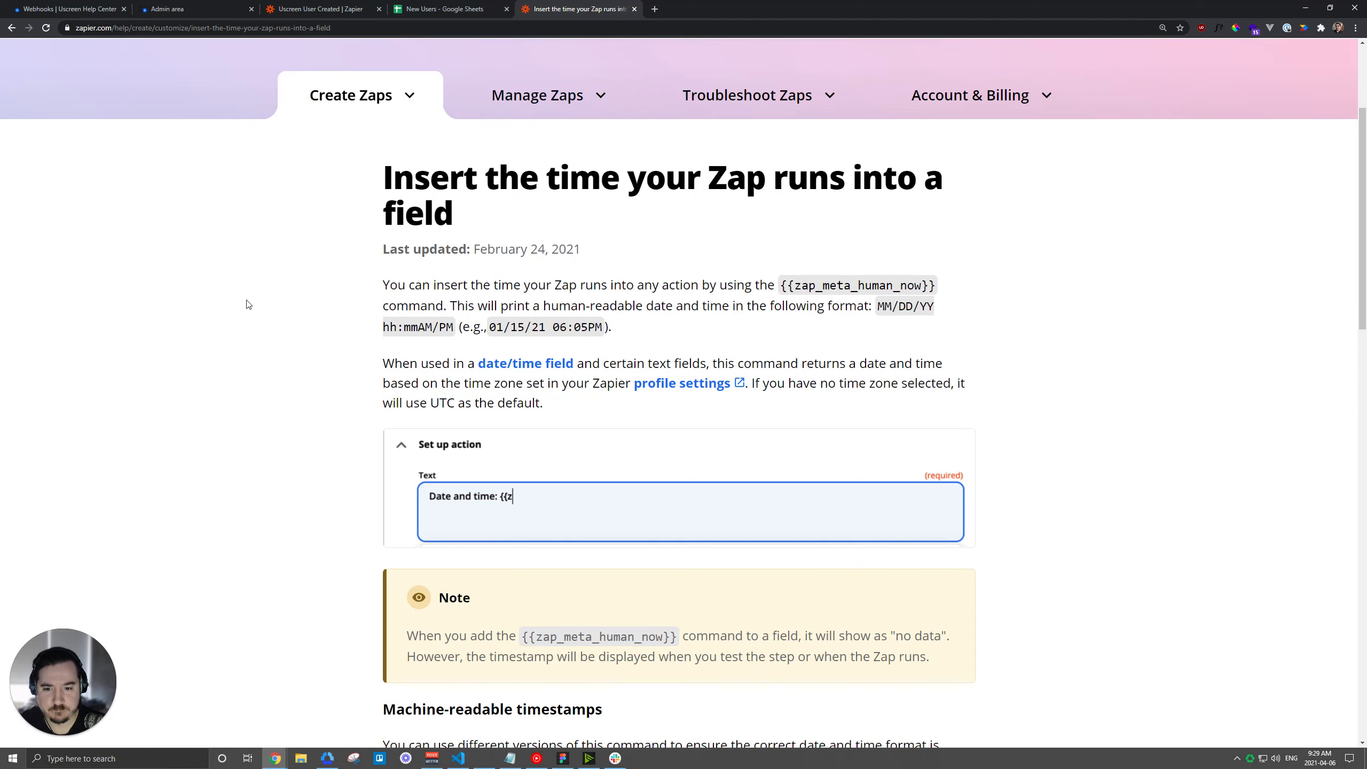
pyautogui.scroll(-2, 234, 309)
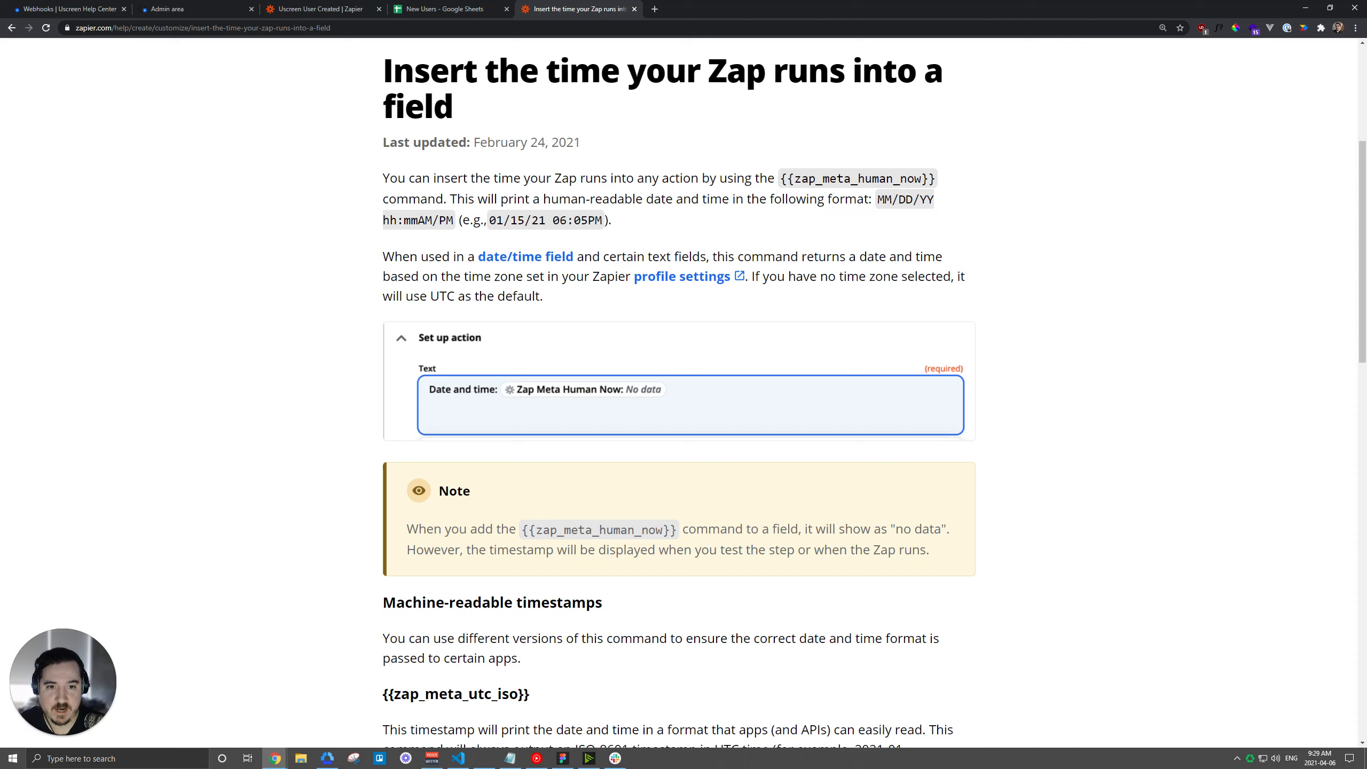
pyautogui.moveTo(781, 178); pyautogui.dragTo(936, 181)
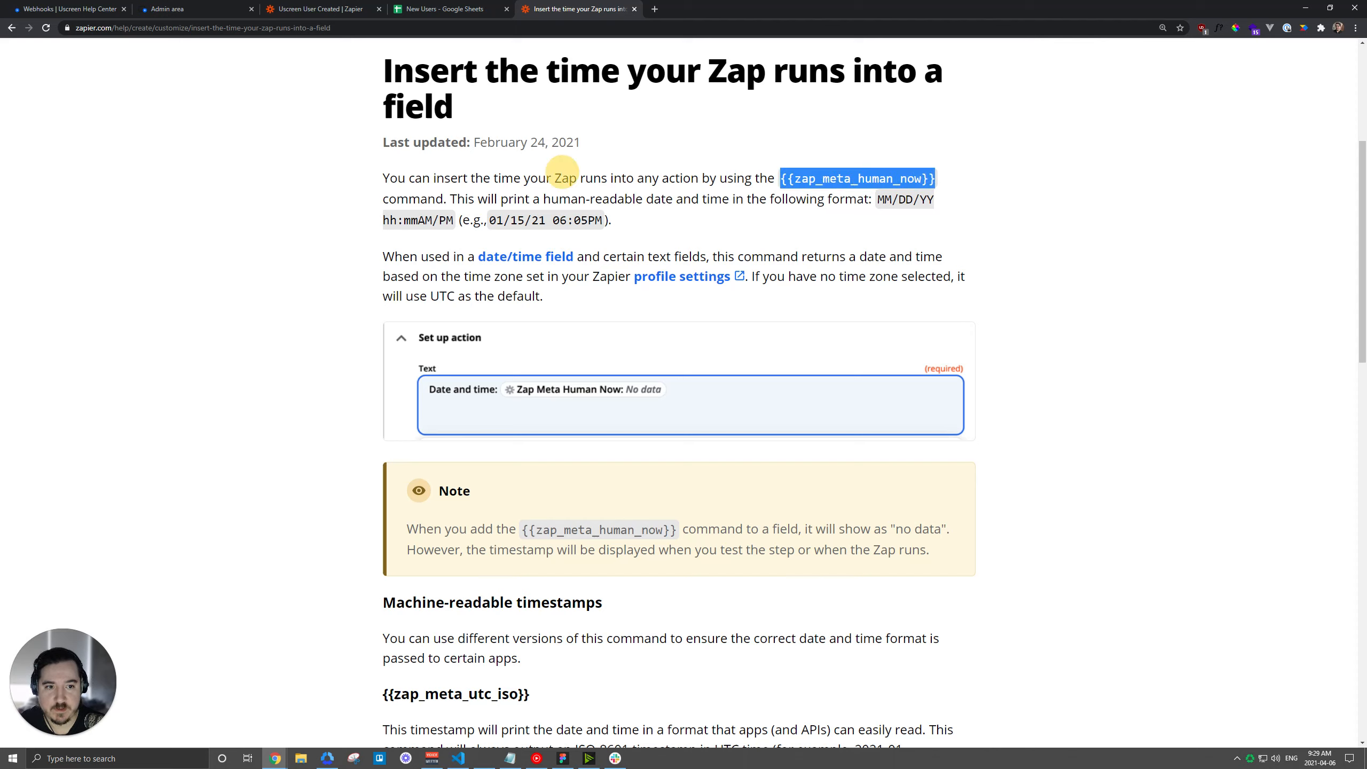
pyautogui.click(464, 7)
pyautogui.click(341, 8)
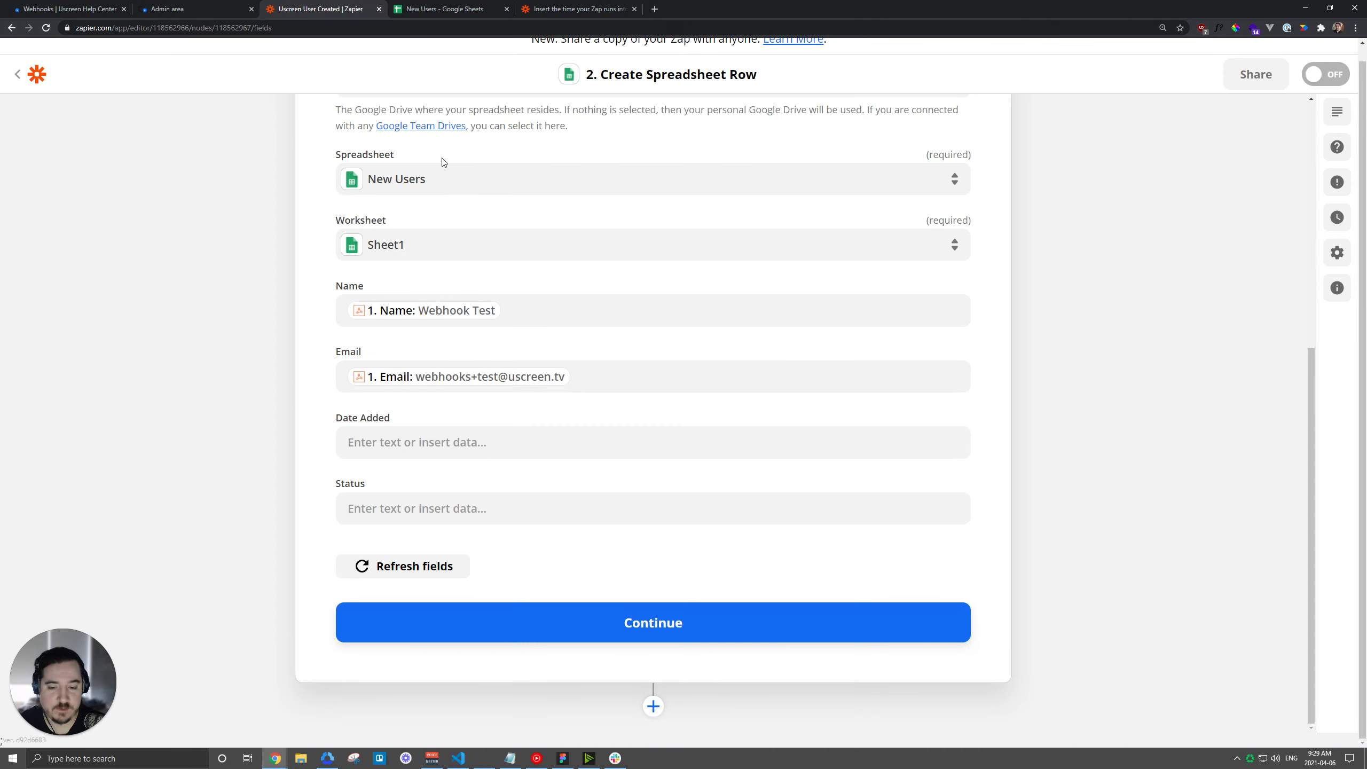
# Replace the stray digits in Date Added with the pasted {{zap_meta_human_now}} command.
pyautogui.click(464, 438)
pyautogui.write('232323')
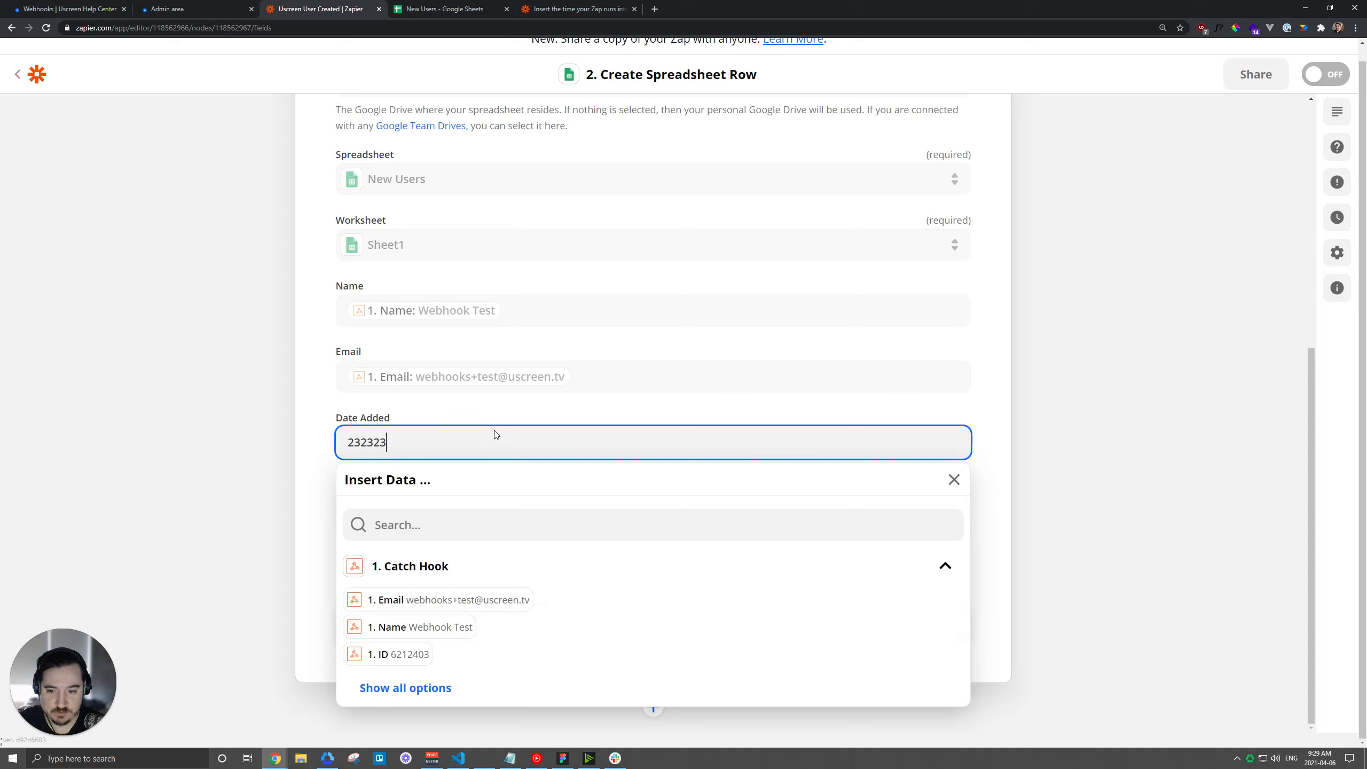
pyautogui.write('4234')
pyautogui.moveTo(414, 442); pyautogui.dragTo(336, 443)
pyautogui.press('BackSpace')
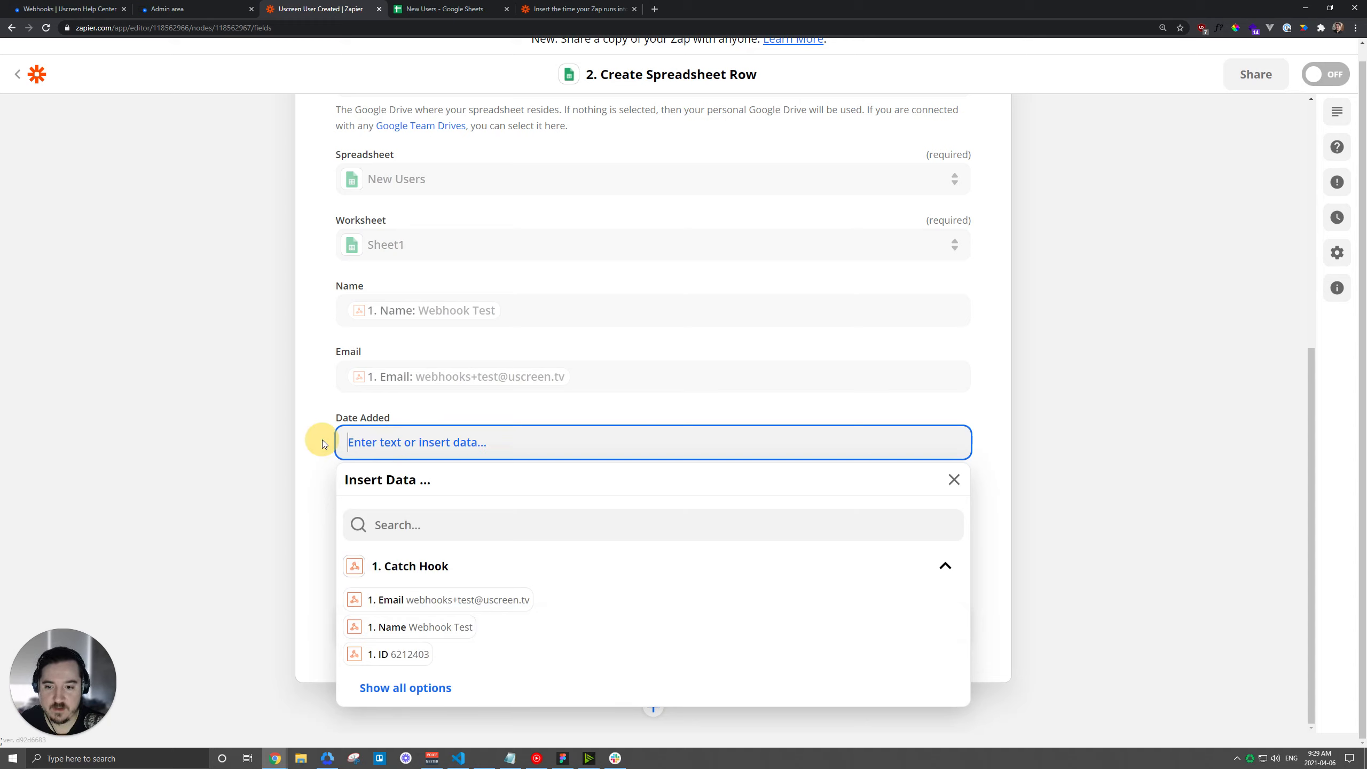
pyautogui.hotkey('ctrl', 'v')
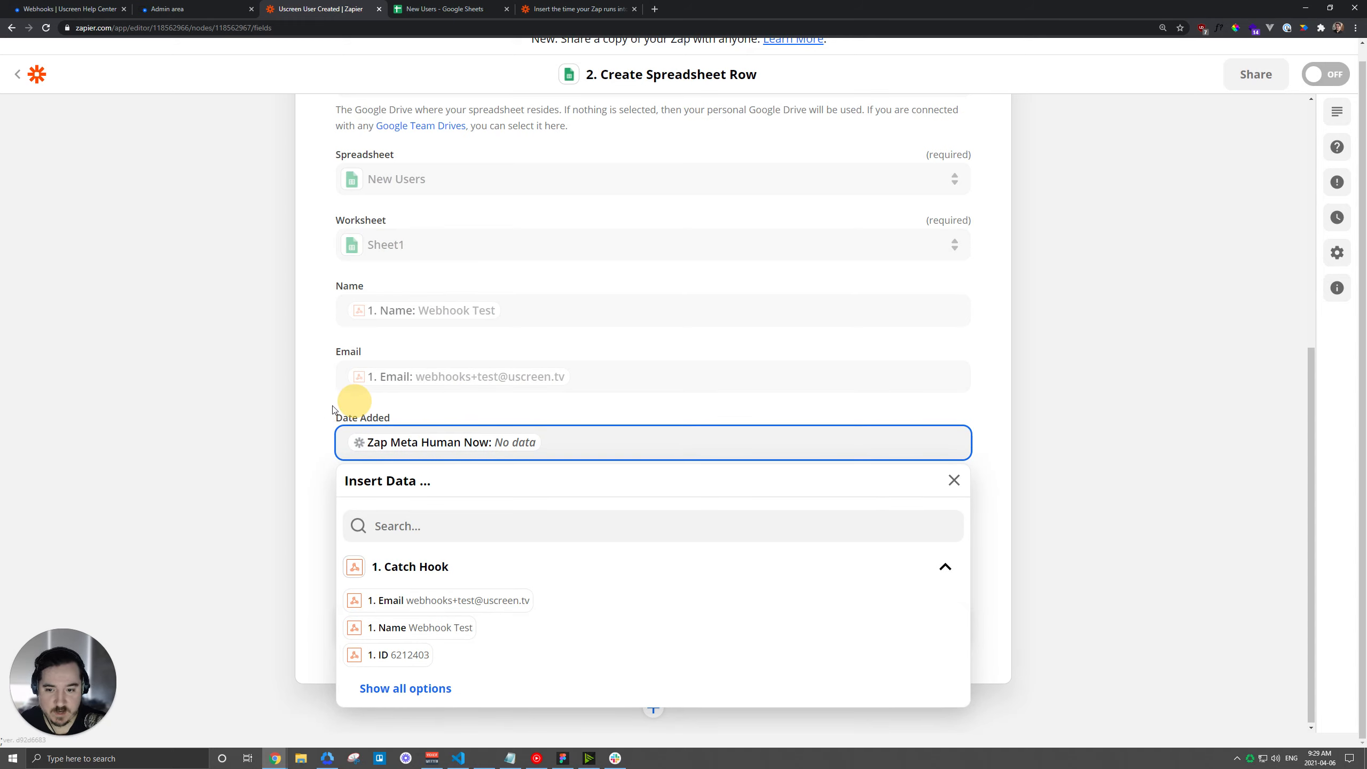
pyautogui.click(321, 375)
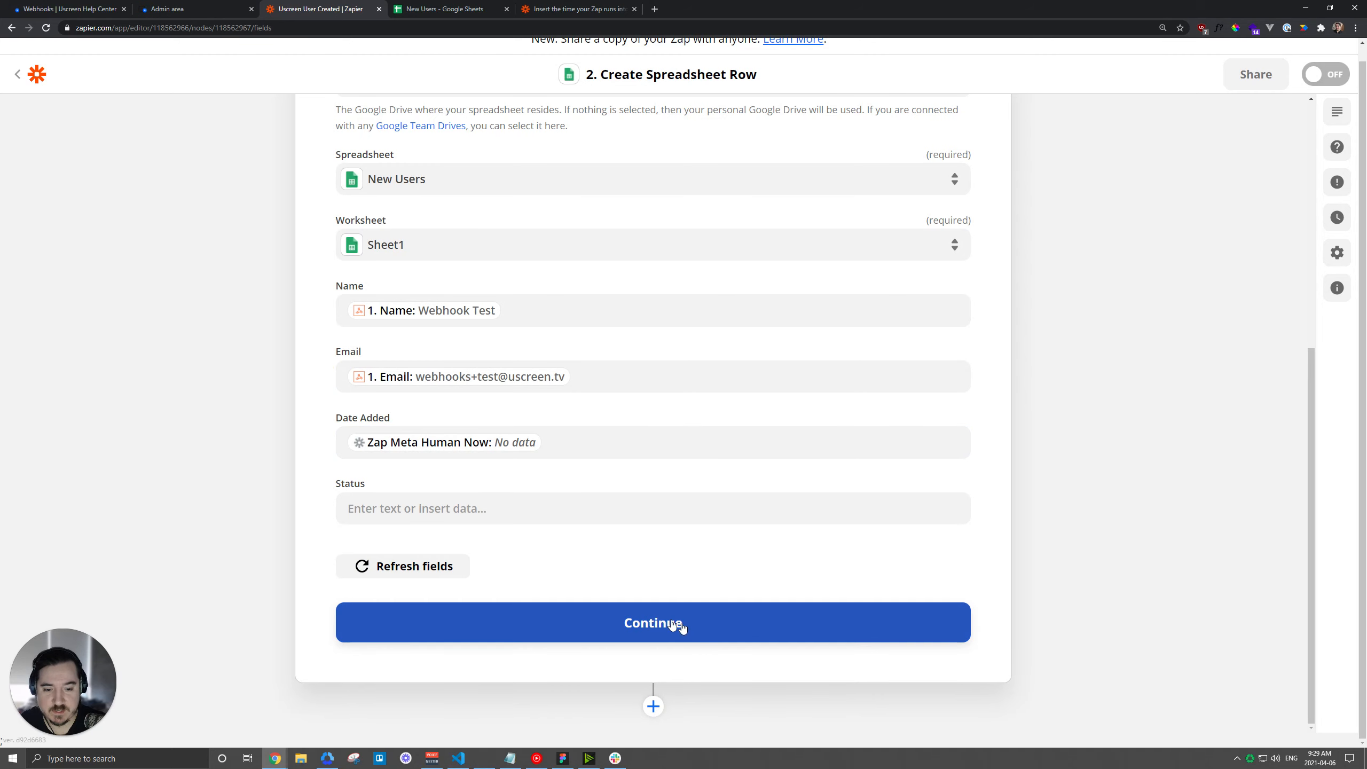
# Continue and test the action, sending a row to the New Users sheet.
pyautogui.click(680, 627)
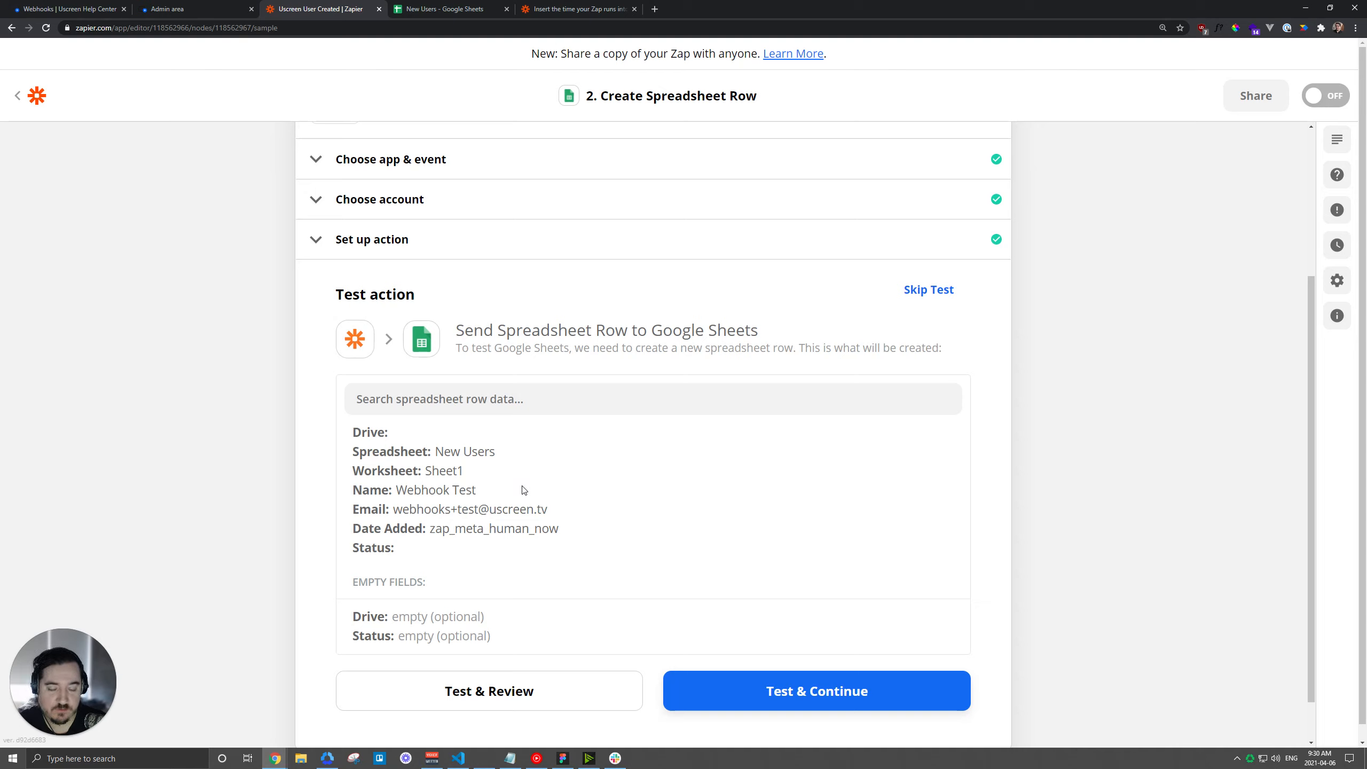
pyautogui.click(831, 698)
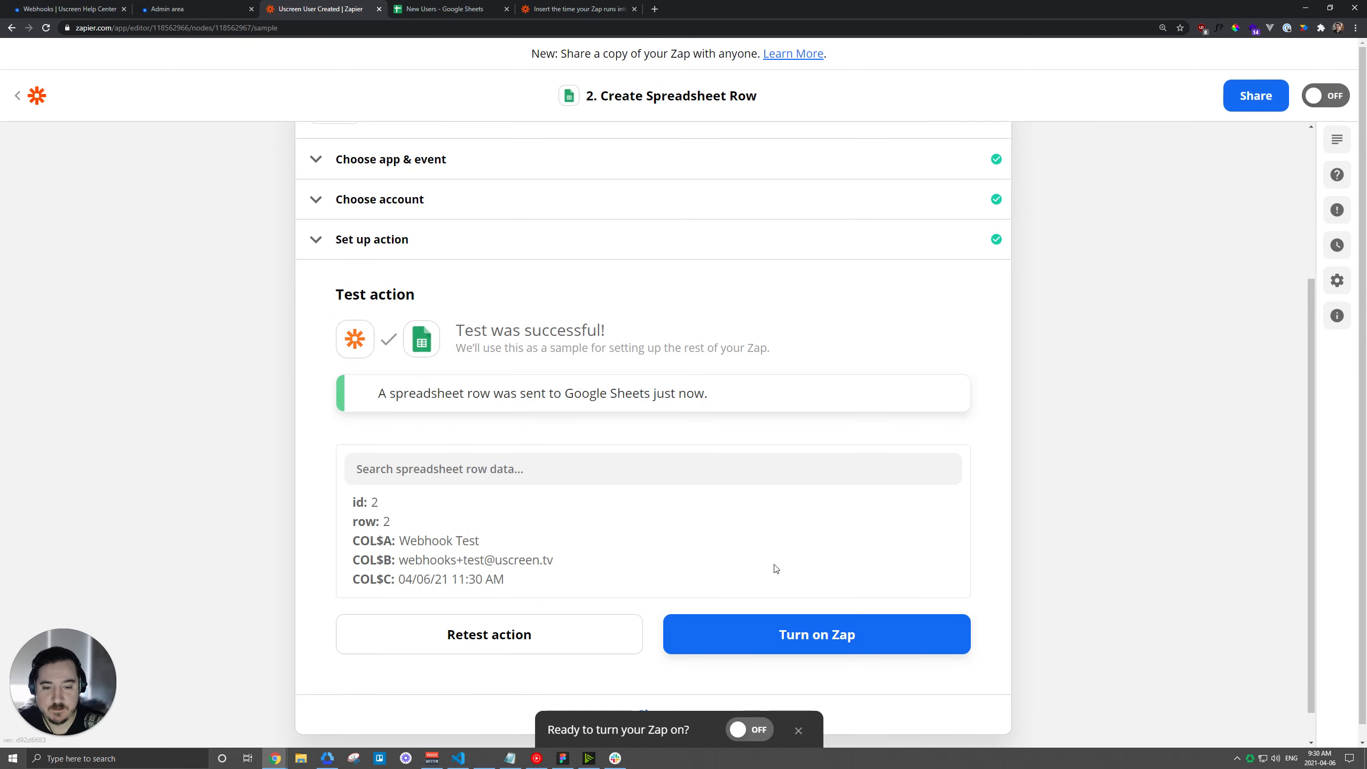
pyautogui.click(441, 9)
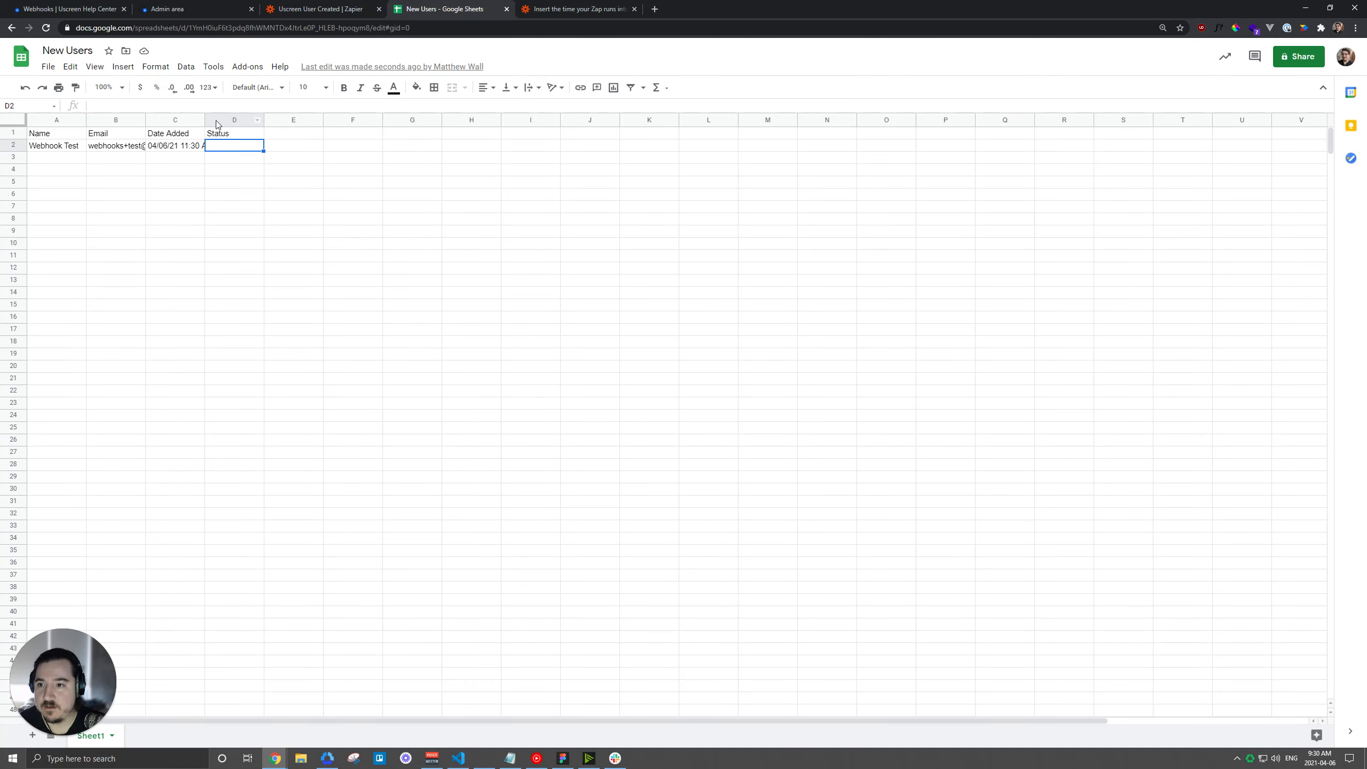
# Resize column C and widen column B so the test row's date and email show, then return to Zapier.
pyautogui.moveTo(204, 117); pyautogui.dragTo(312, 117)
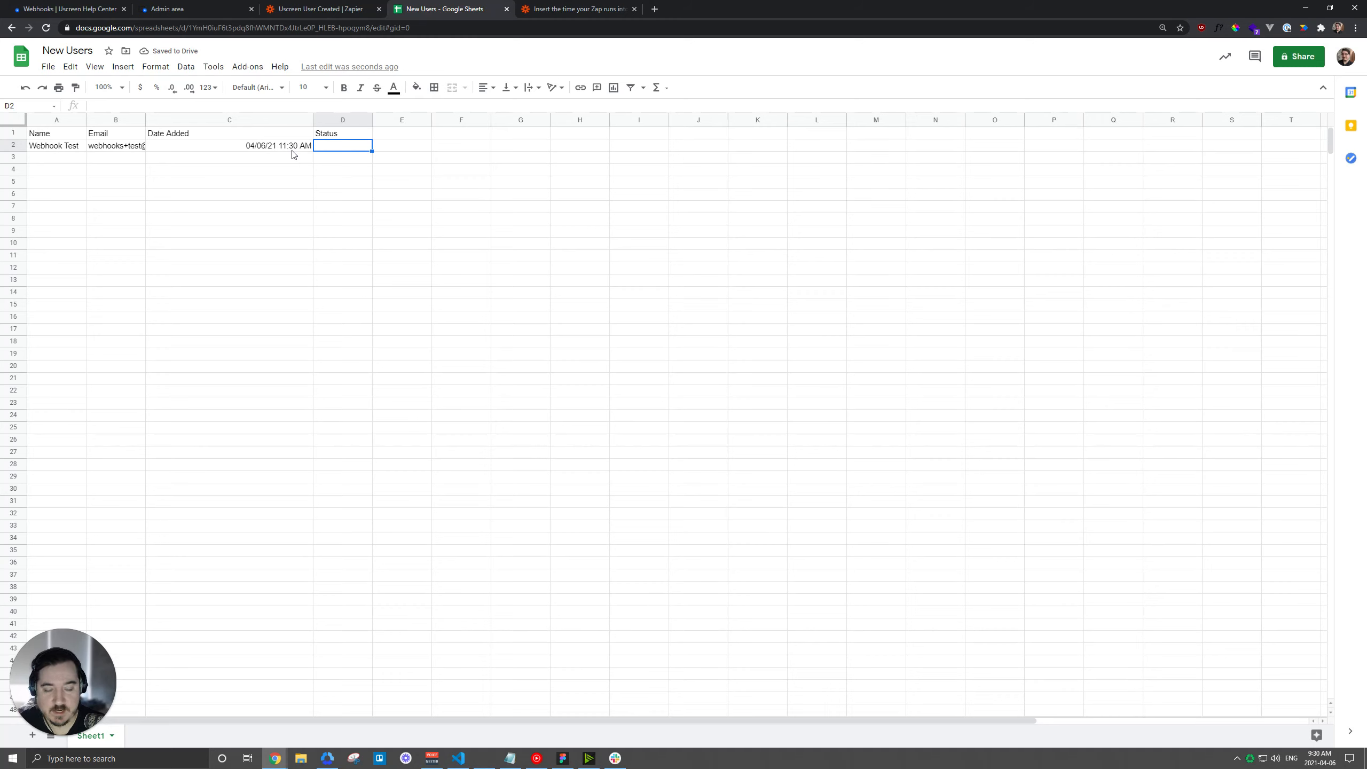
pyautogui.moveTo(313, 119); pyautogui.dragTo(261, 122)
pyautogui.moveTo(145, 120); pyautogui.dragTo(202, 120)
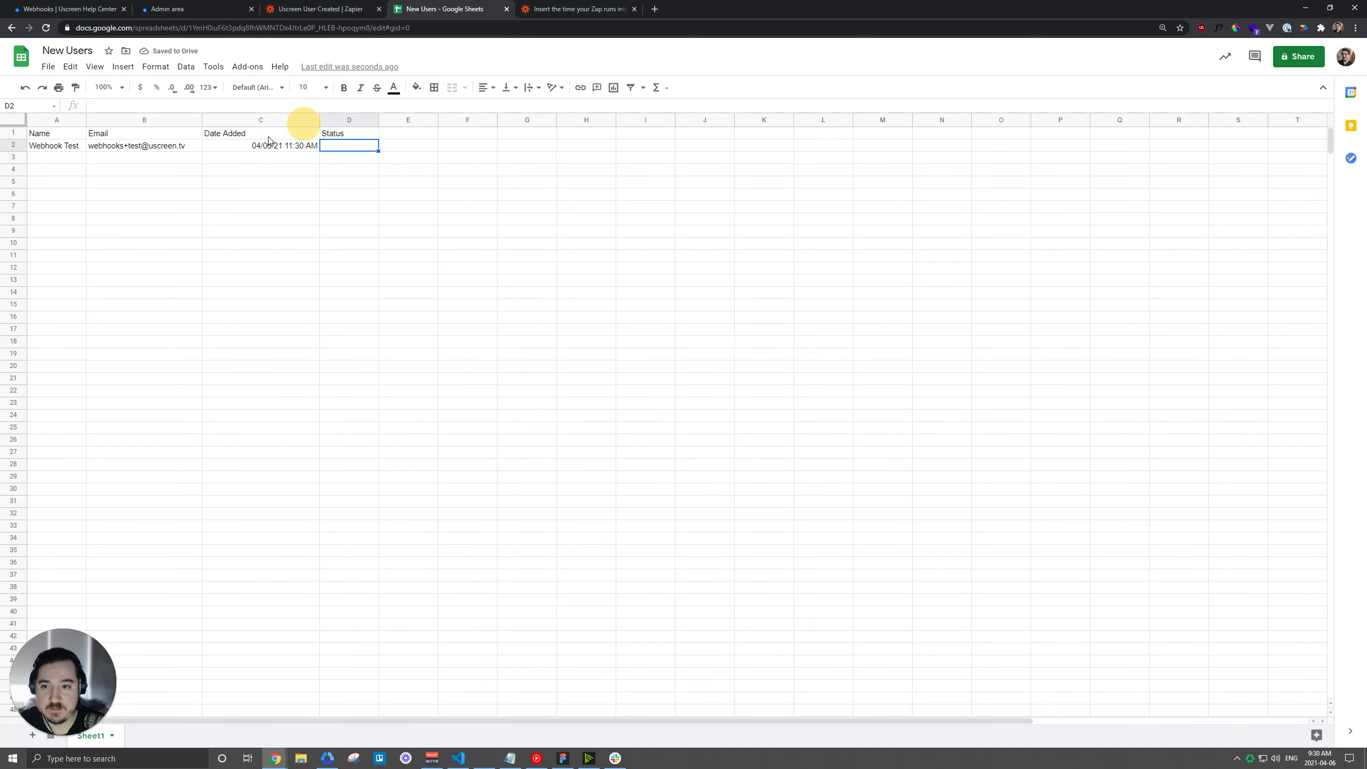
pyautogui.click(340, 7)
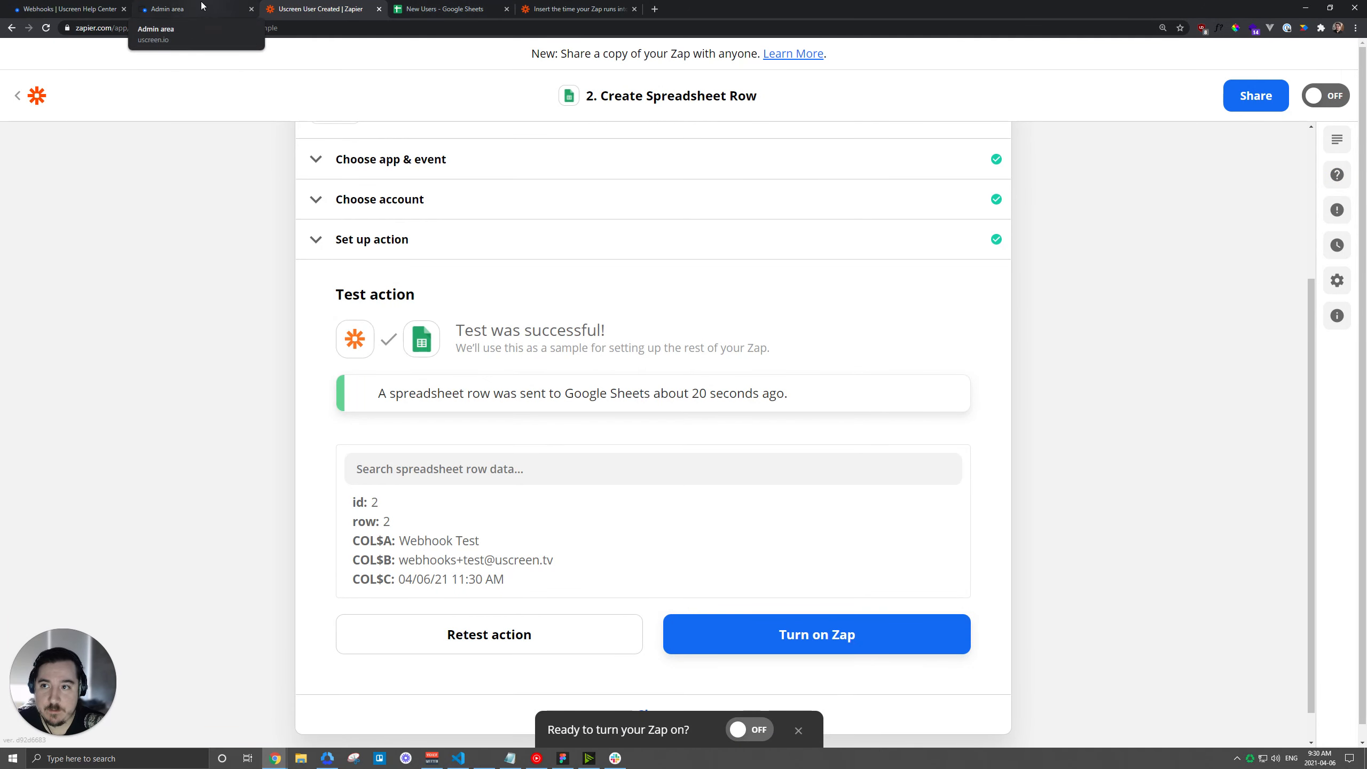
# Inspect the User Created webhook's Event Type list in Uscreen and the help article's webhook data.
pyautogui.click(164, 8)
pyautogui.click(41, 278)
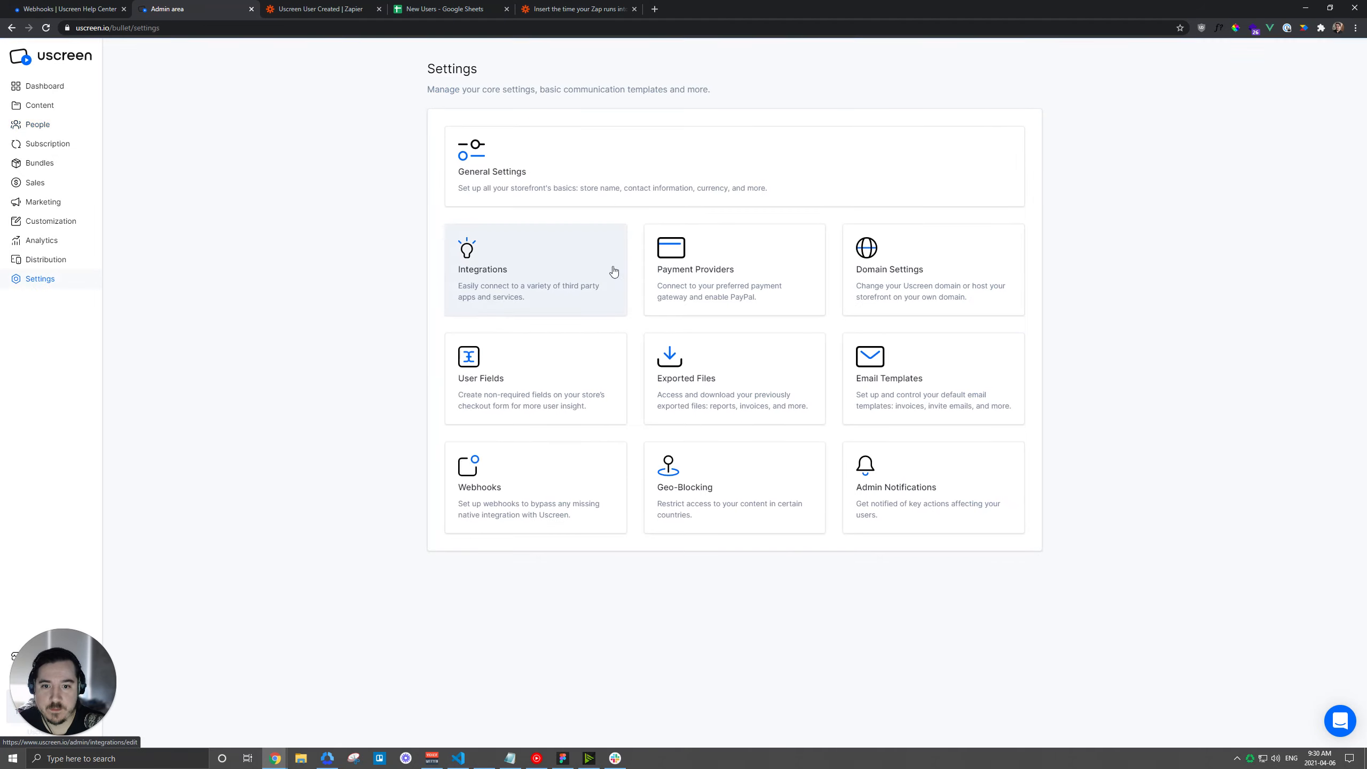
pyautogui.click(505, 503)
pyautogui.click(990, 179)
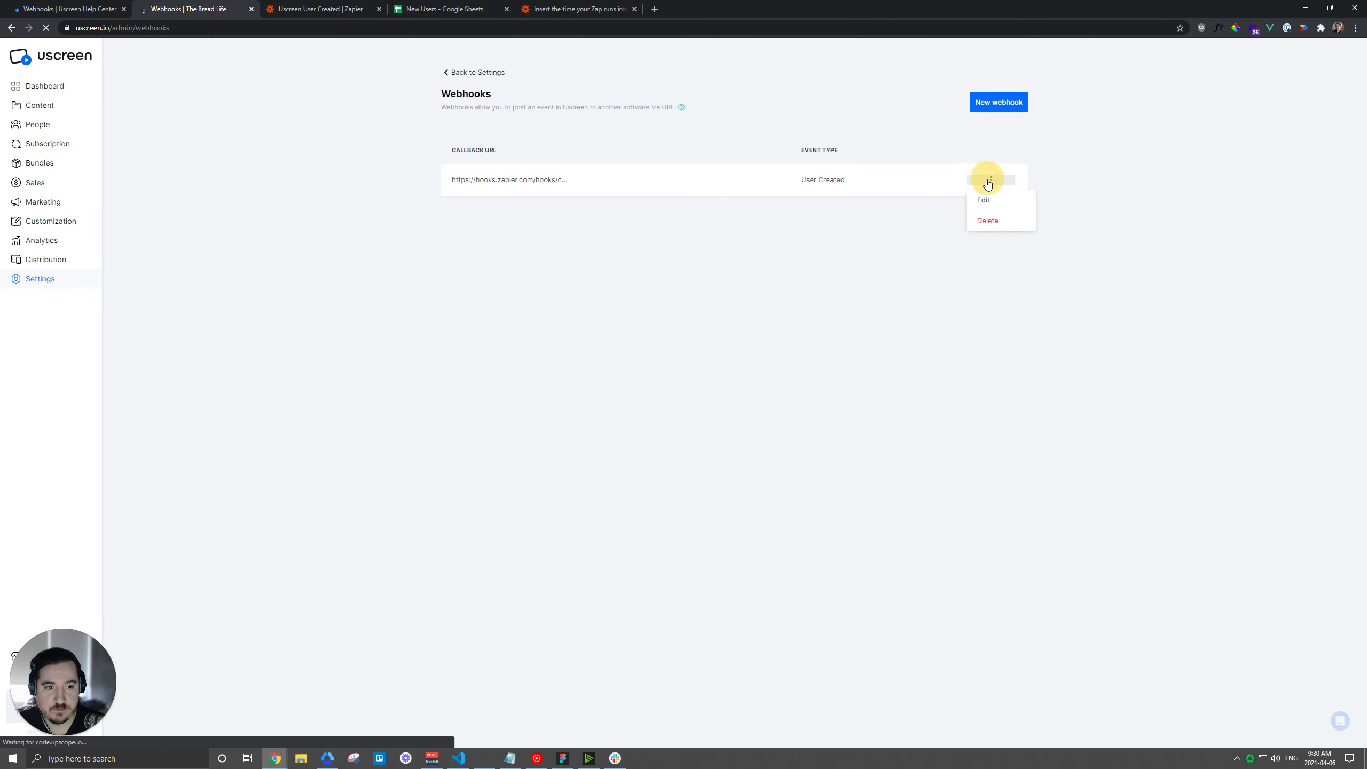
pyautogui.click(983, 200)
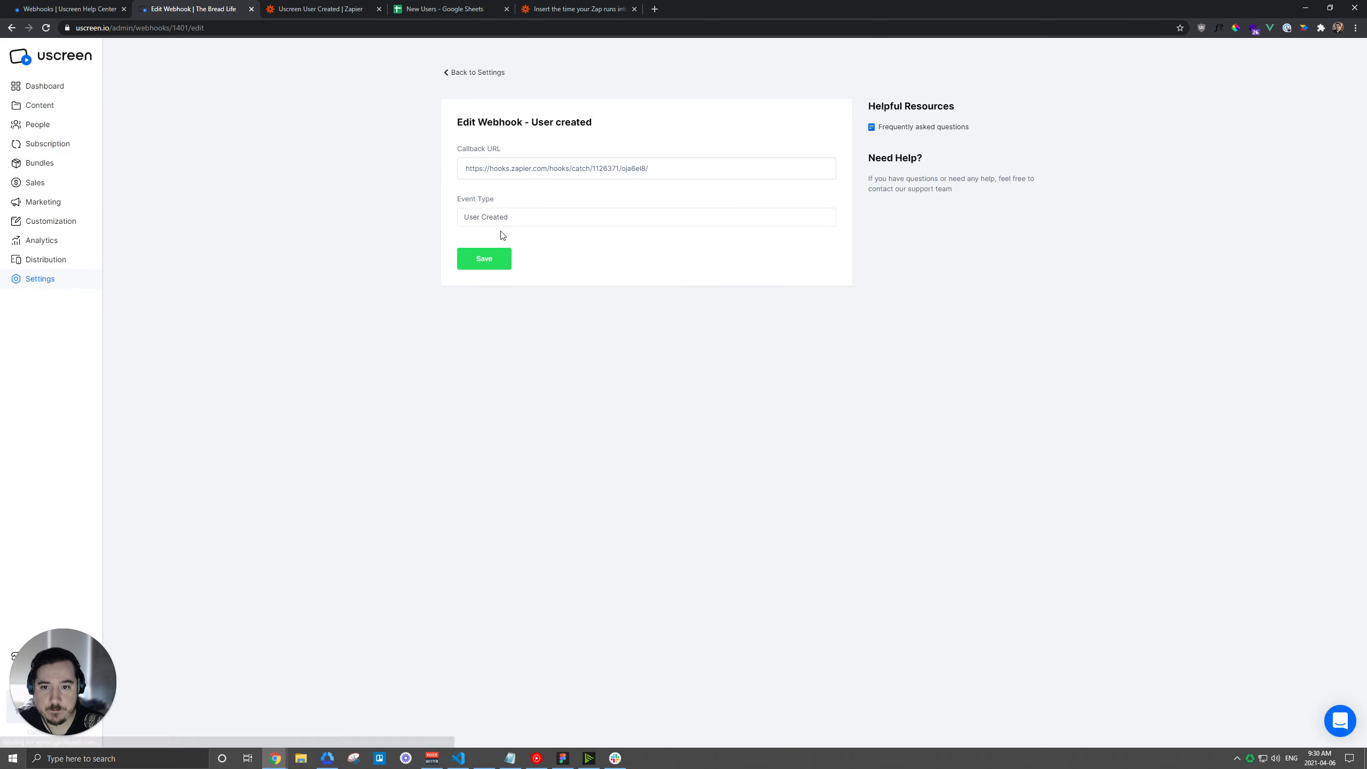
pyautogui.click(523, 209)
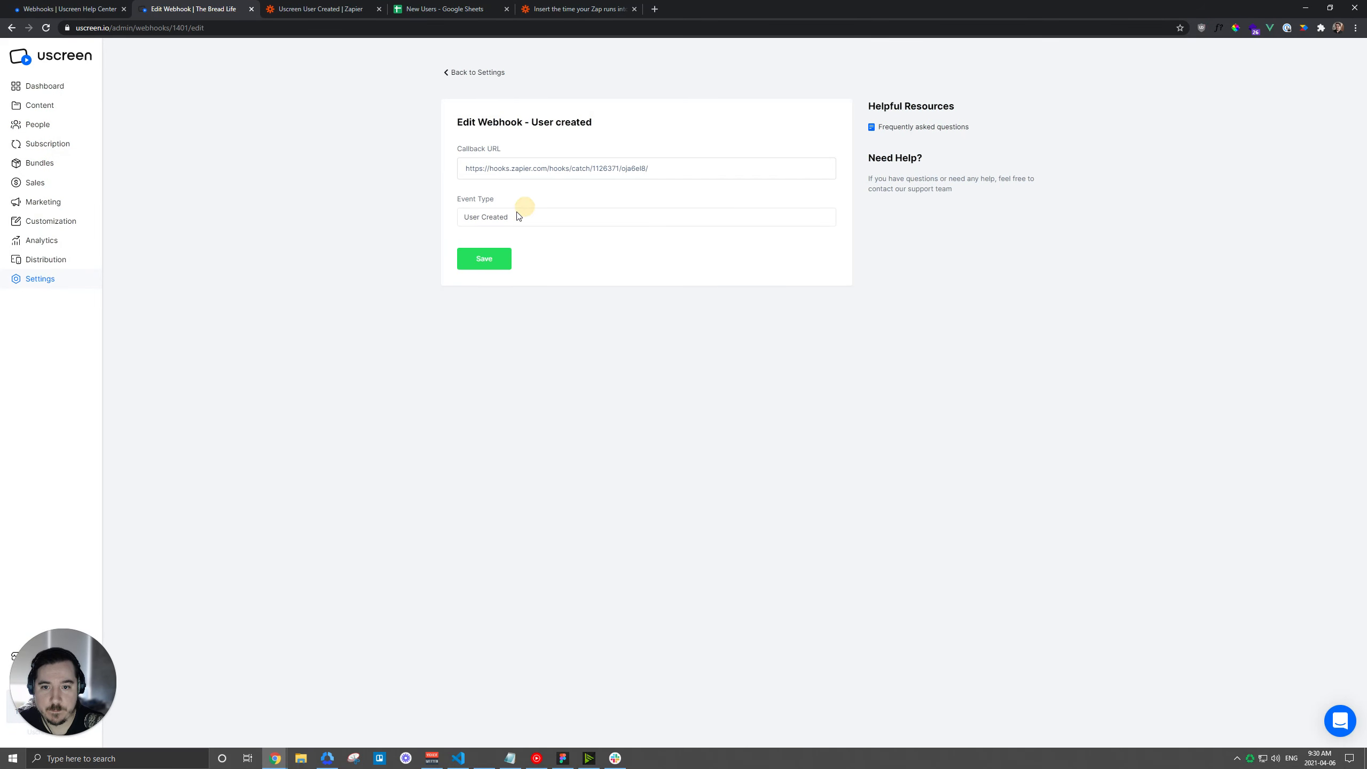
pyautogui.click(390, 238)
pyautogui.click(70, 9)
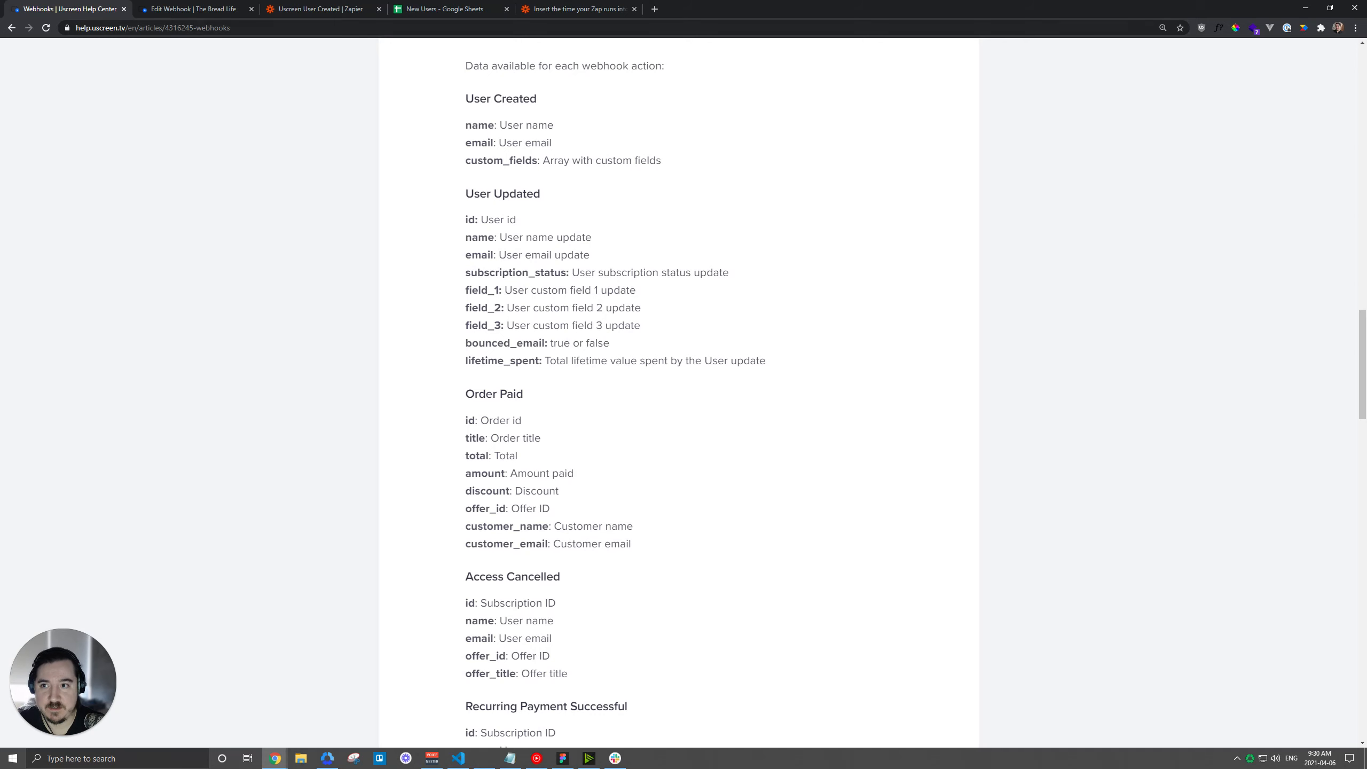
pyautogui.click(440, 12)
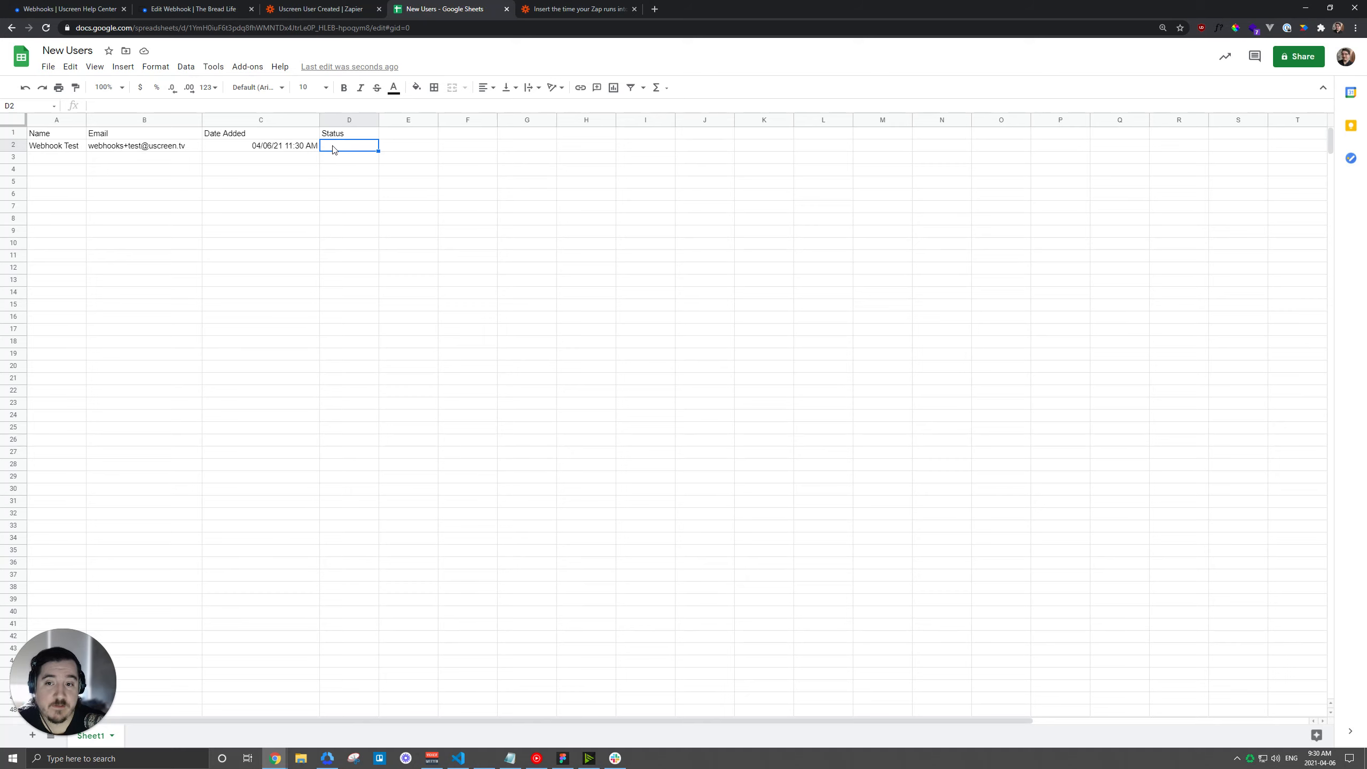
# Type 'Cancellation Date' into E1 and drag column E wider to fit it.
pyautogui.click(404, 135)
pyautogui.write('Can')
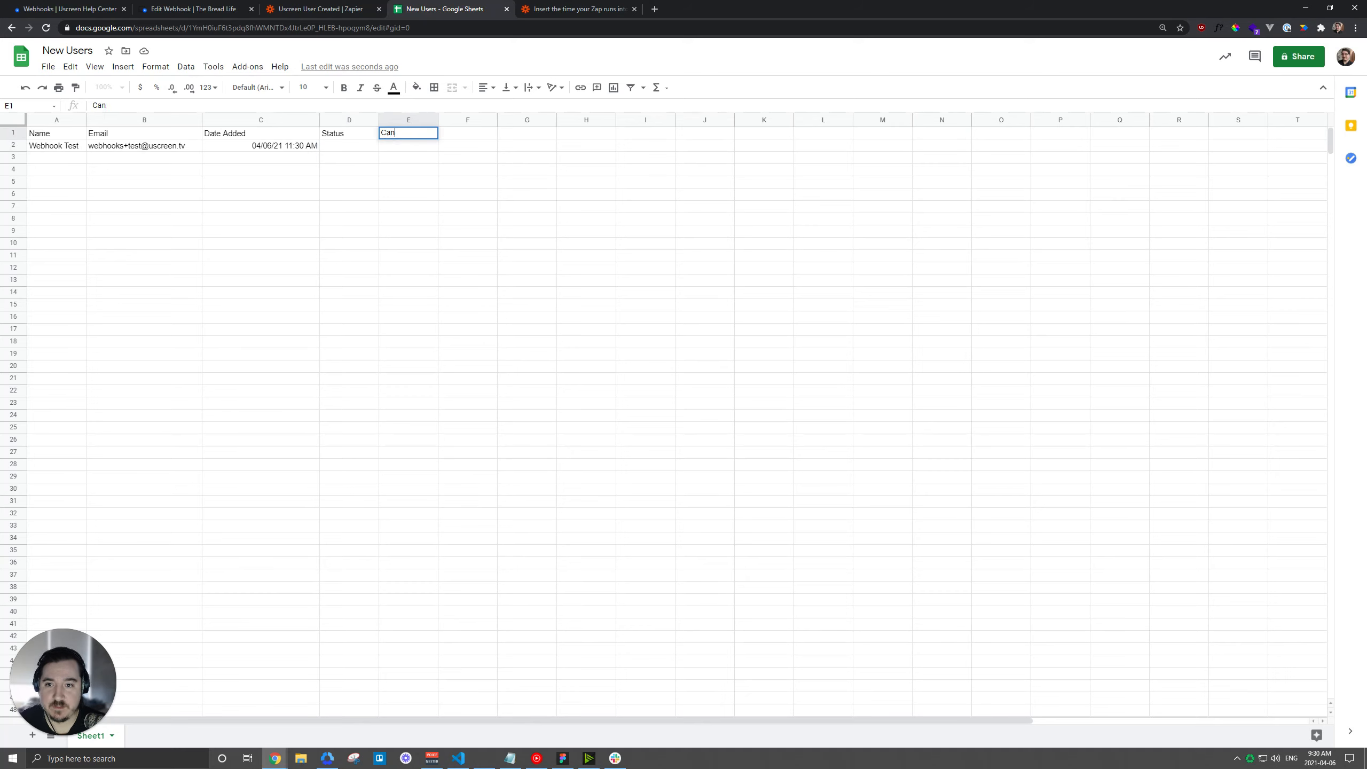
pyautogui.write('cellation ')
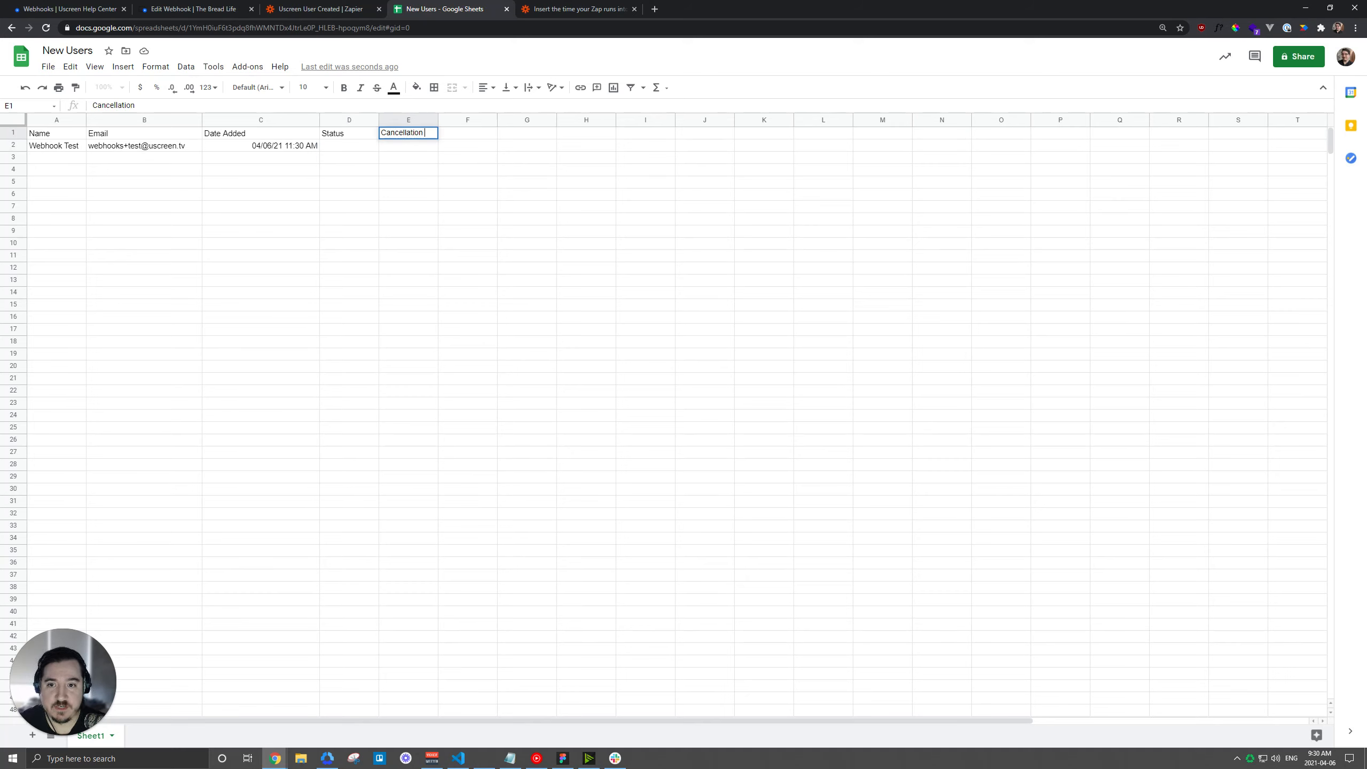
pyautogui.write('Date')
pyautogui.press('Return')
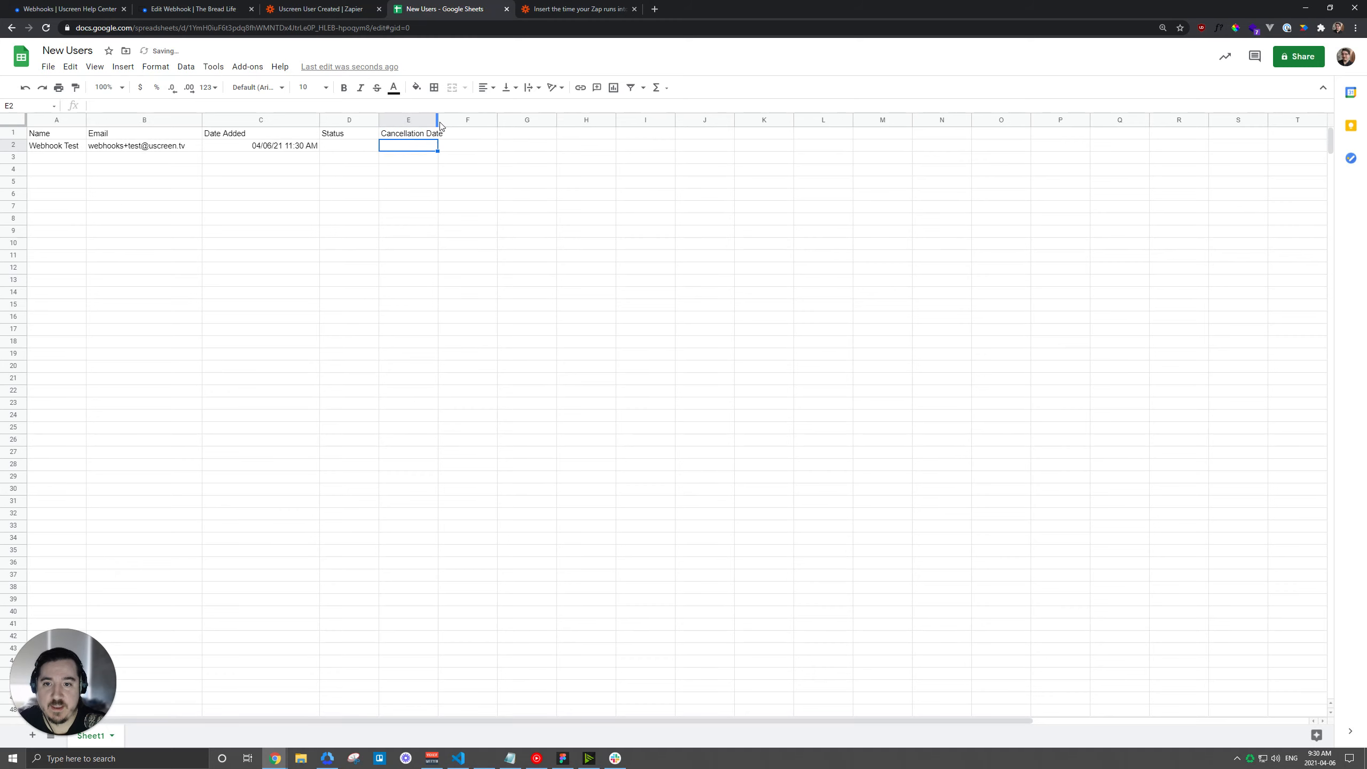
pyautogui.moveTo(437, 121); pyautogui.dragTo(464, 120)
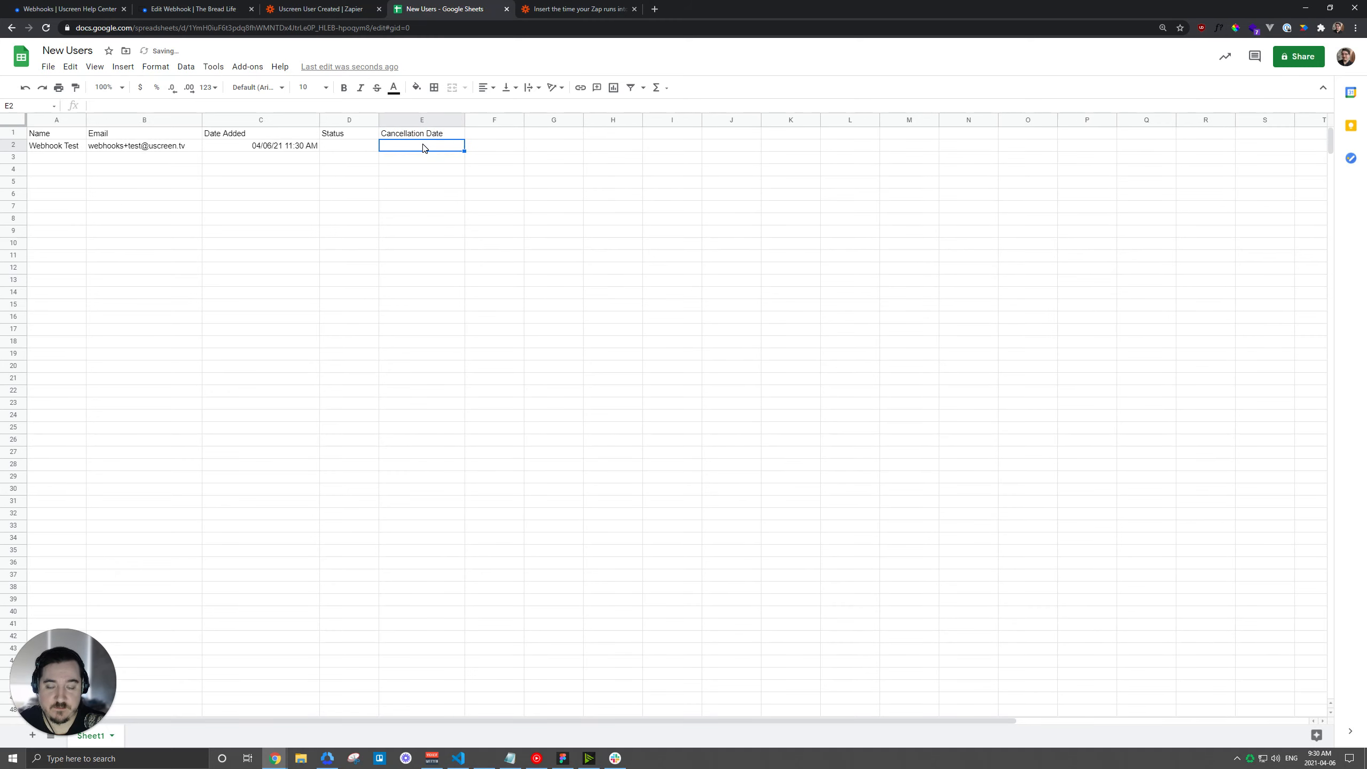